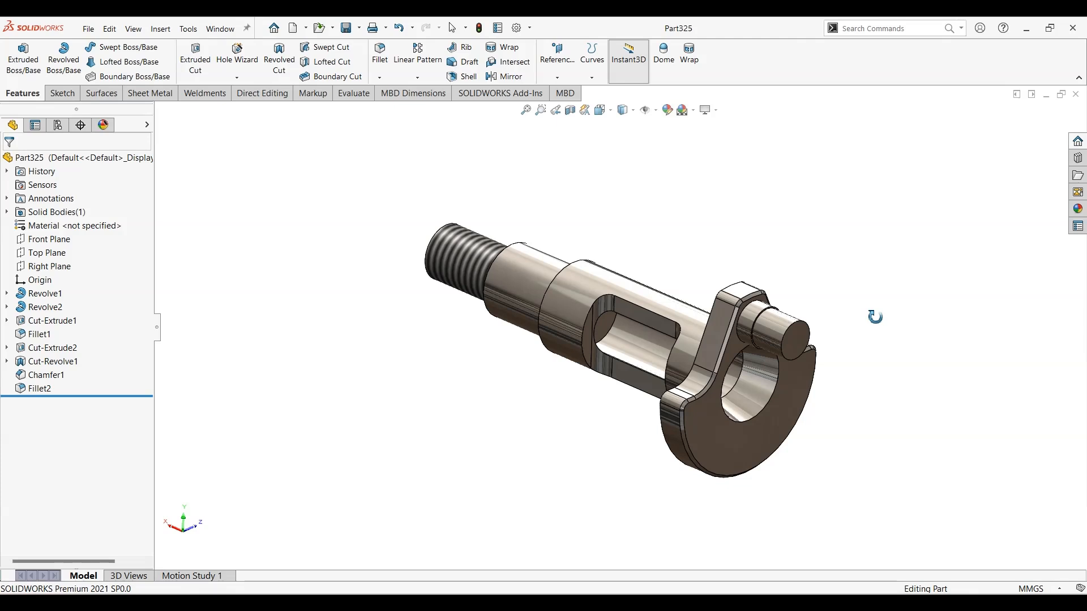
Step: Review the dimensions and views of the crankshaft part in the Part325_dwg.PDF drawing
{"action": "key", "text": "Escape"}
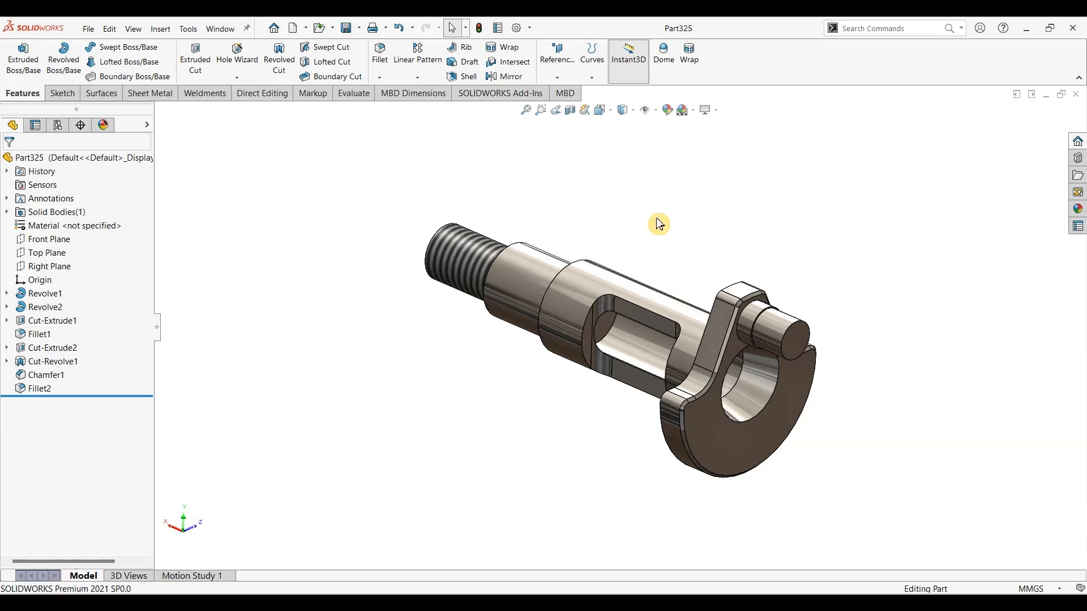
{"action": "mouse_move", "coordinate": [594, 603]}
{"action": "left_click", "coordinate": [567, 502]}
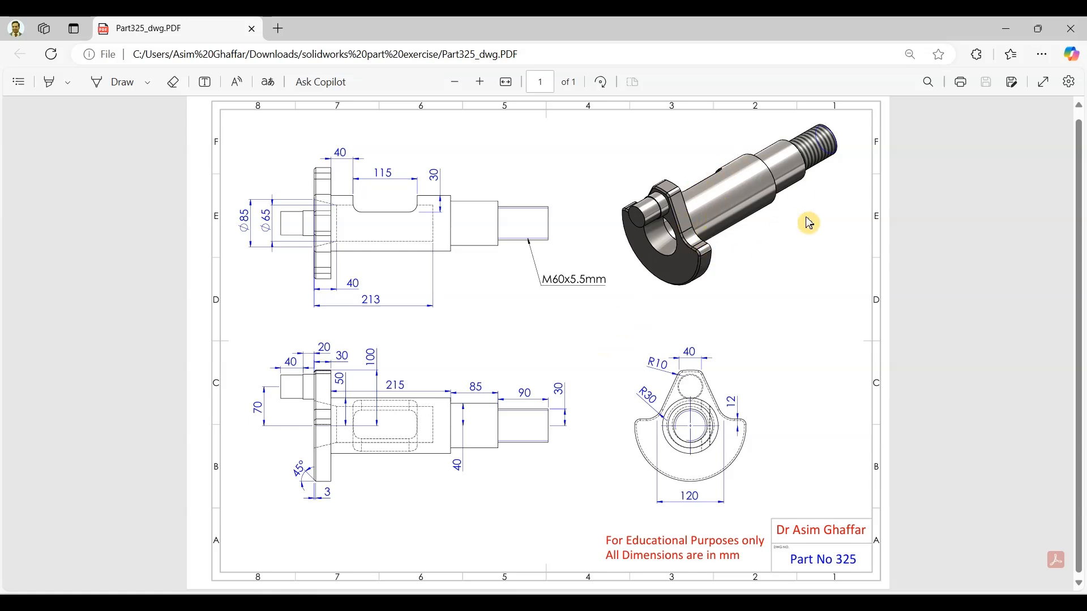
{"action": "left_click", "coordinate": [1003, 38]}
Step: Create a new part and start a sketch on the Front Plane
{"action": "left_click", "coordinate": [88, 29]}
{"action": "left_click", "coordinate": [103, 46]}
{"action": "left_click", "coordinate": [604, 424]}
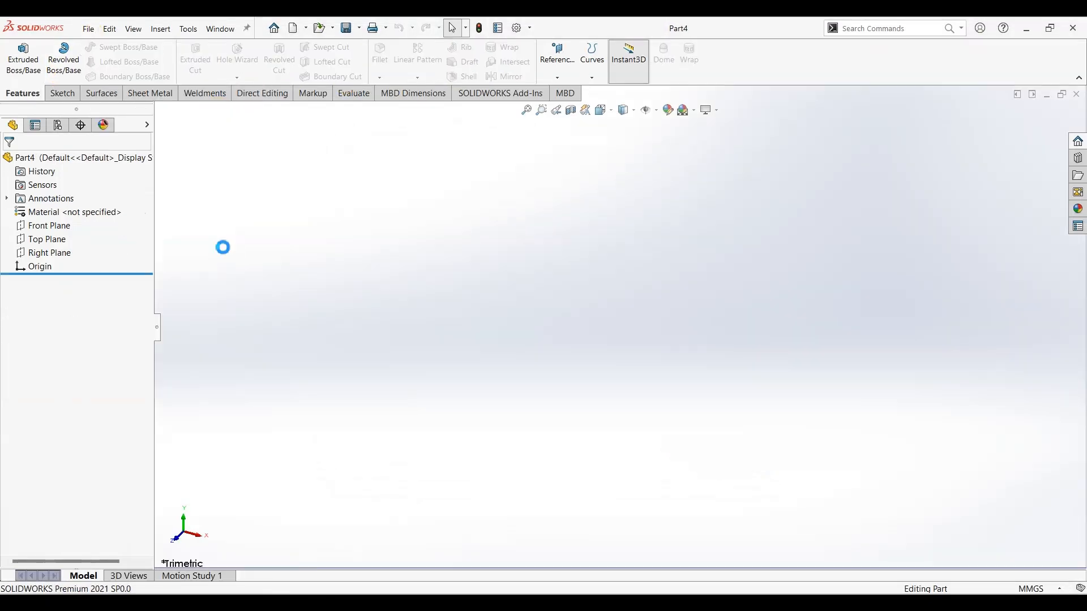
{"action": "left_click", "coordinate": [62, 228]}
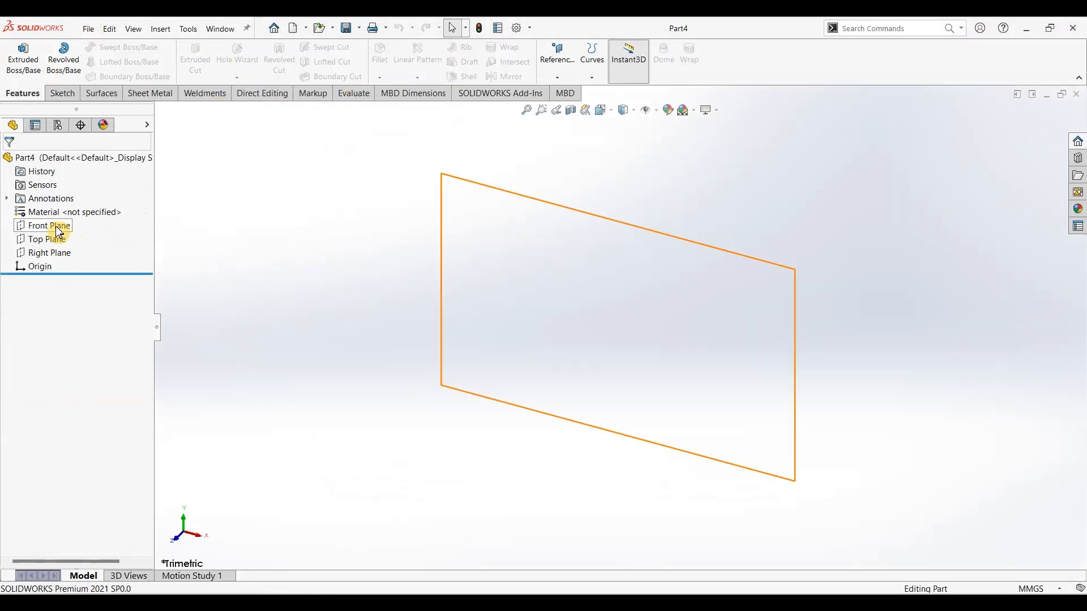
{"action": "left_click", "coordinate": [63, 93]}
{"action": "left_click", "coordinate": [18, 55]}
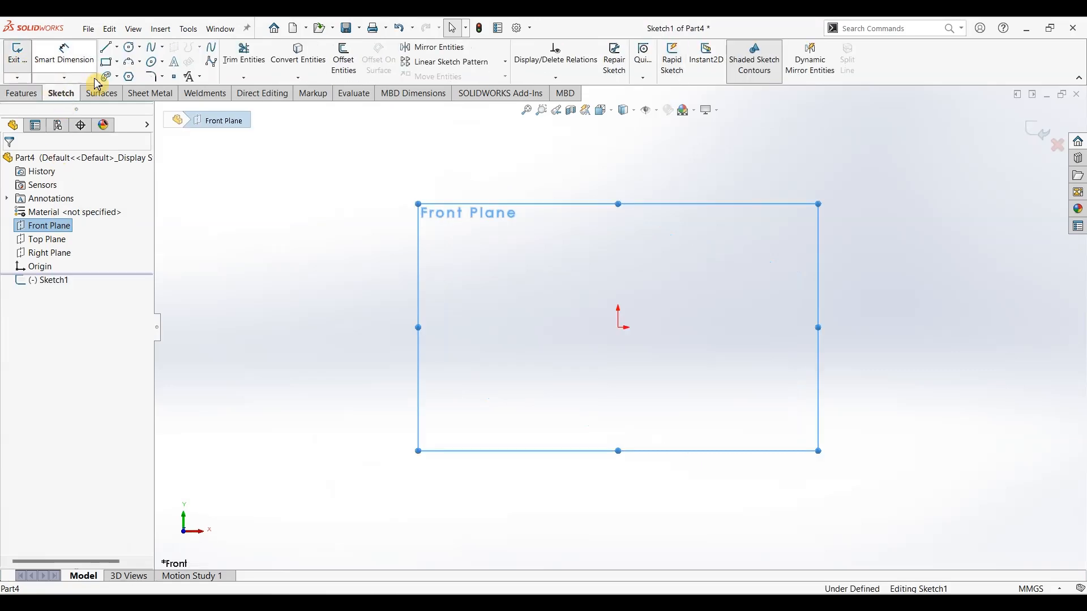
Step: Draw a horizontal centerline starting at the origin
{"action": "left_click", "coordinate": [117, 47]}
{"action": "left_click", "coordinate": [136, 74]}
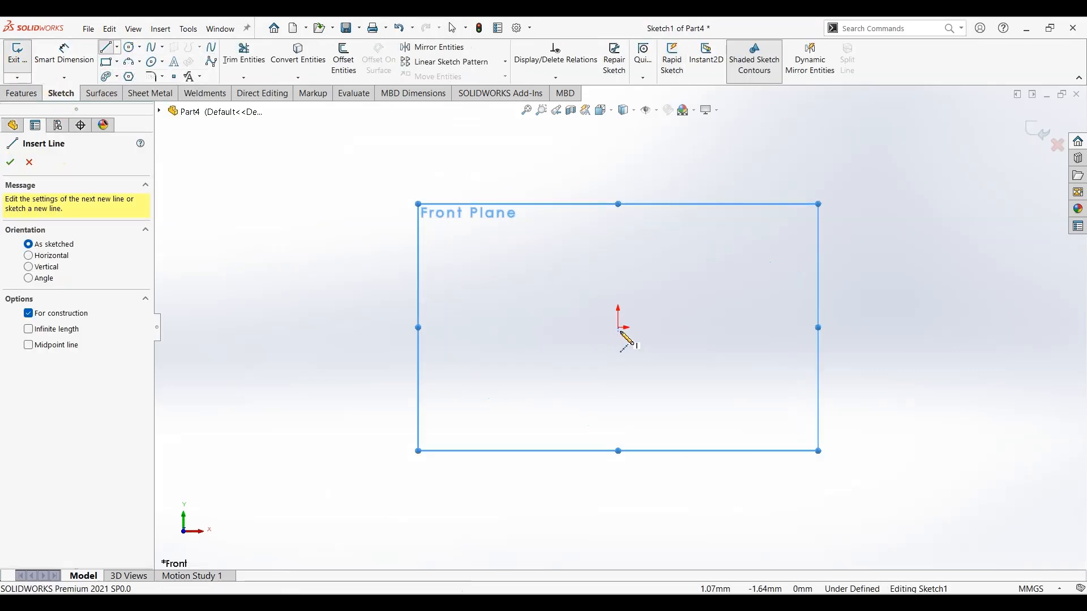
{"action": "mouse_move", "coordinate": [620, 329]}
{"action": "left_mouse_down"}
{"action": "mouse_move", "coordinate": [978, 364]}
{"action": "mouse_move", "coordinate": [982, 327]}
{"action": "left_mouse_up"}
{"action": "key", "text": "Escape"}
Step: Sketch a closed half-profile from the origin, about 158 mm long and 53 mm tall, with a tall flange and three descending shaft steps
{"action": "left_click", "coordinate": [109, 49]}
{"action": "scroll", "coordinate": [1053, 273], "scroll_direction": "down", "scroll_amount": 2}
{"action": "left_click_drag", "start_coordinate": [368, 361], "coordinate": [367, 178]}
{"action": "left_click_drag", "start_coordinate": [470, 357], "coordinate": [563, 590]}
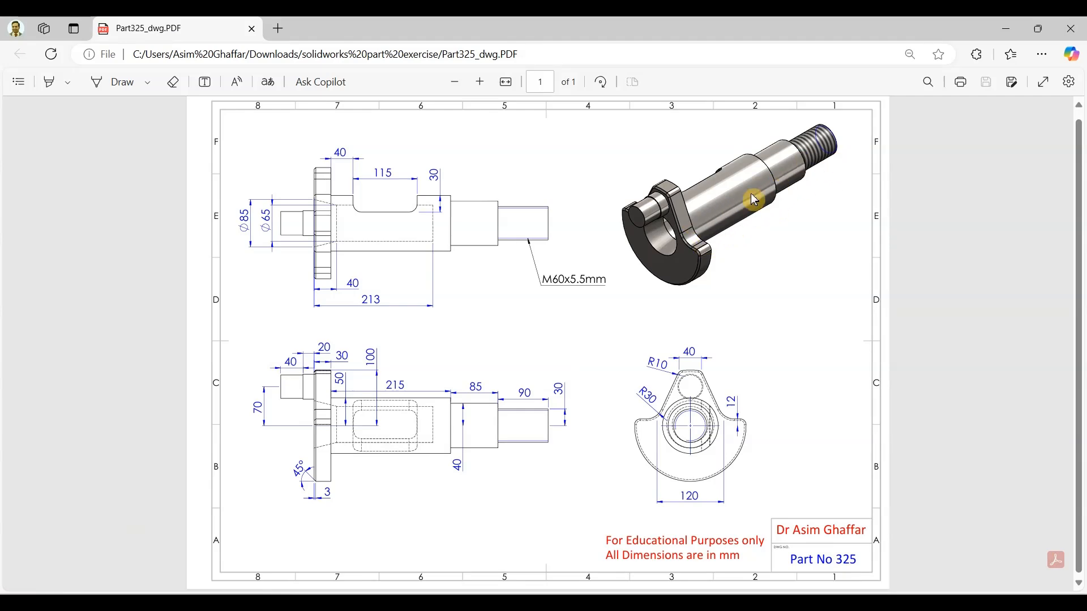
{"action": "left_click", "coordinate": [1006, 29]}
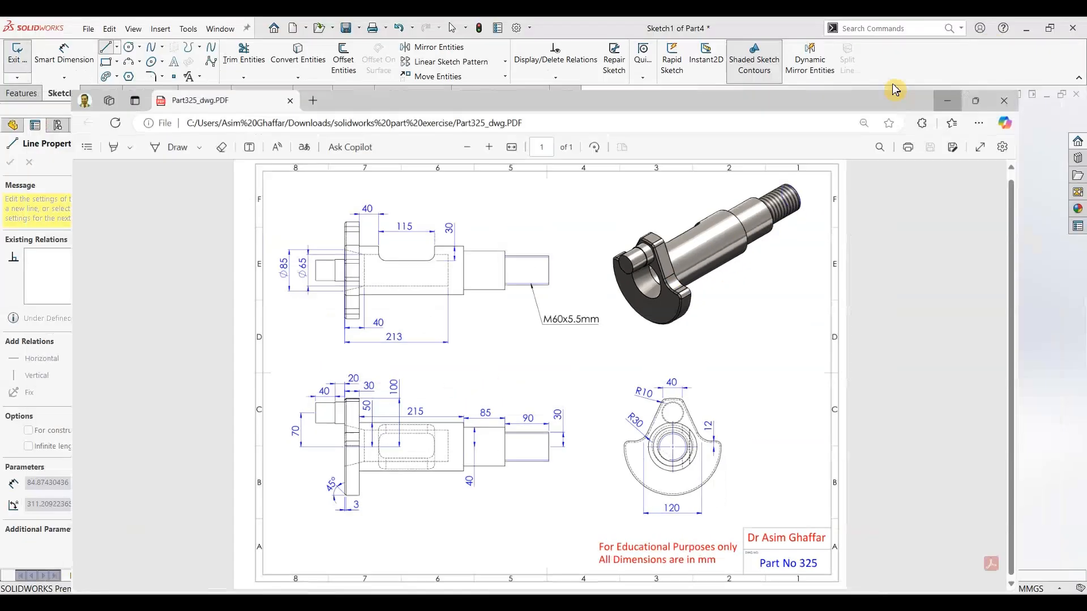
{"action": "left_click", "coordinate": [367, 188]}
{"action": "left_click", "coordinate": [411, 187]}
{"action": "left_click", "coordinate": [411, 252]}
{"action": "left_click", "coordinate": [599, 253]}
{"action": "left_click", "coordinate": [598, 274]}
{"action": "left_click", "coordinate": [770, 277]}
{"action": "left_click", "coordinate": [770, 300]}
{"action": "left_click", "coordinate": [882, 300]}
{"action": "left_click", "coordinate": [882, 360]}
{"action": "left_click", "coordinate": [367, 360]}
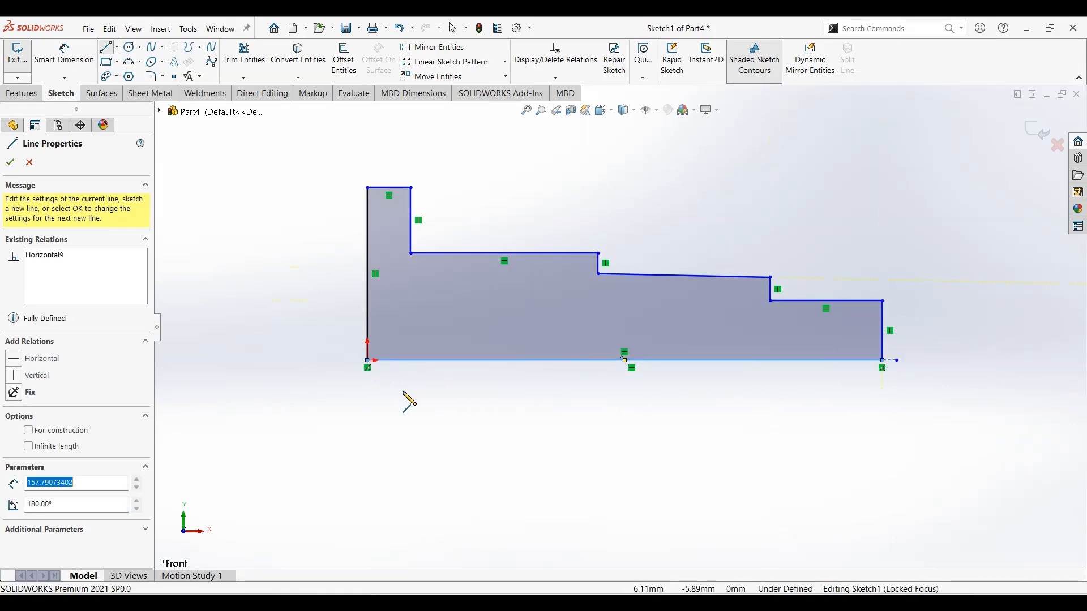
{"action": "key", "text": "Escape"}
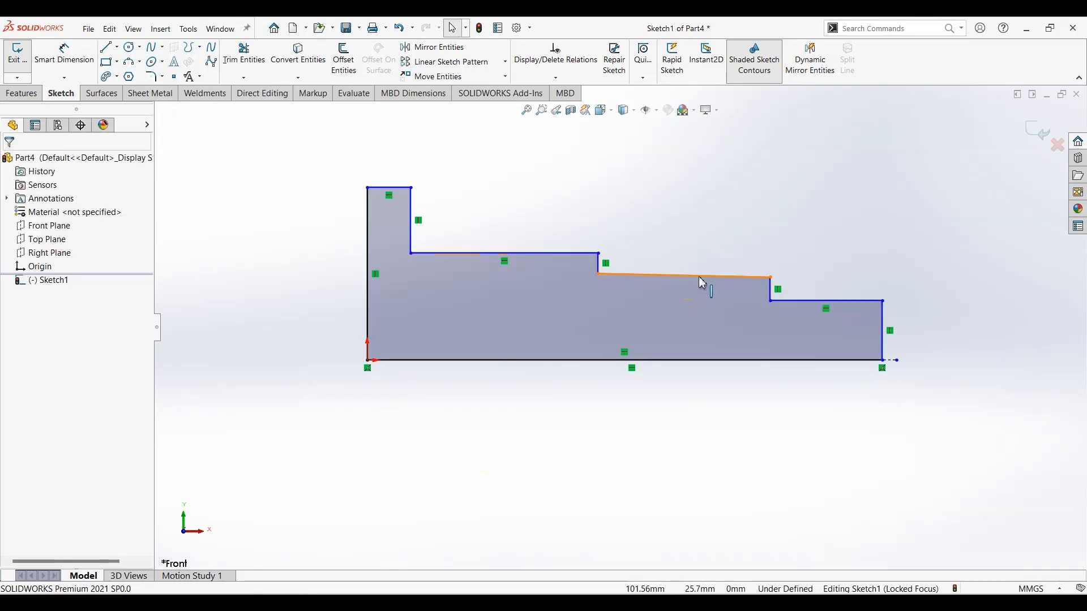
Step: Add a horizontal relation to the slightly sloped edge of the middle shaft step
{"action": "left_click", "coordinate": [707, 277]}
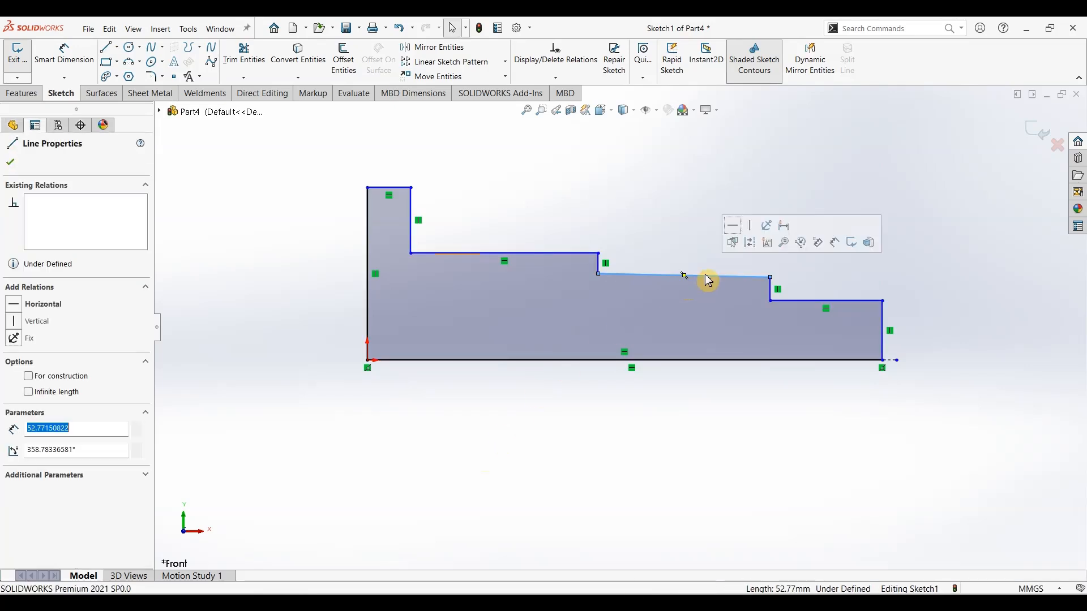
{"action": "left_click", "coordinate": [734, 230]}
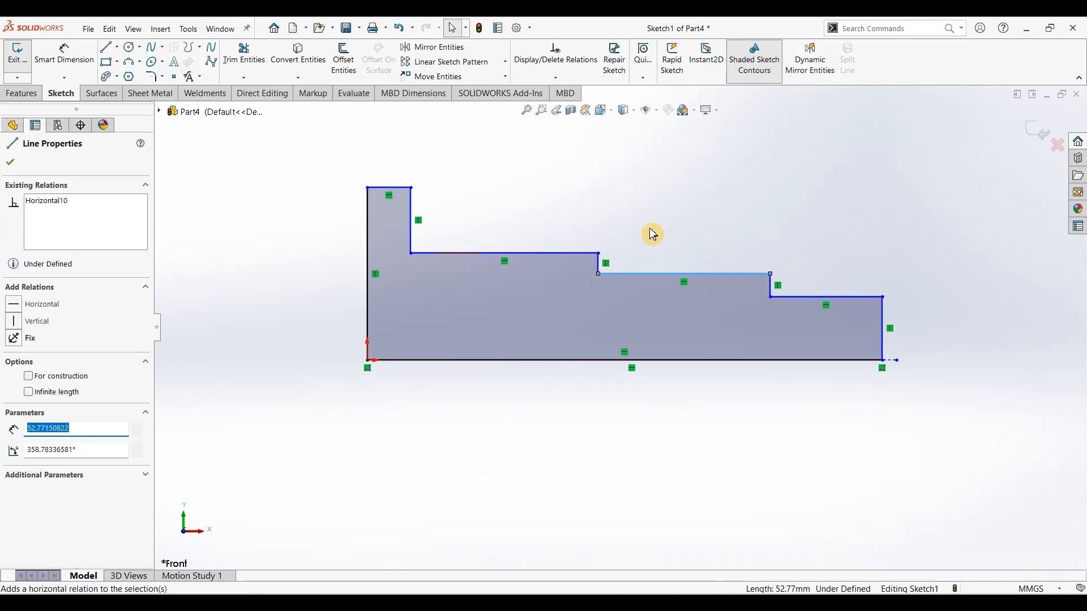
{"action": "left_click", "coordinate": [640, 416]}
Step: Dimension the vertical edge at the origin as 50 mm
{"action": "left_click", "coordinate": [63, 55]}
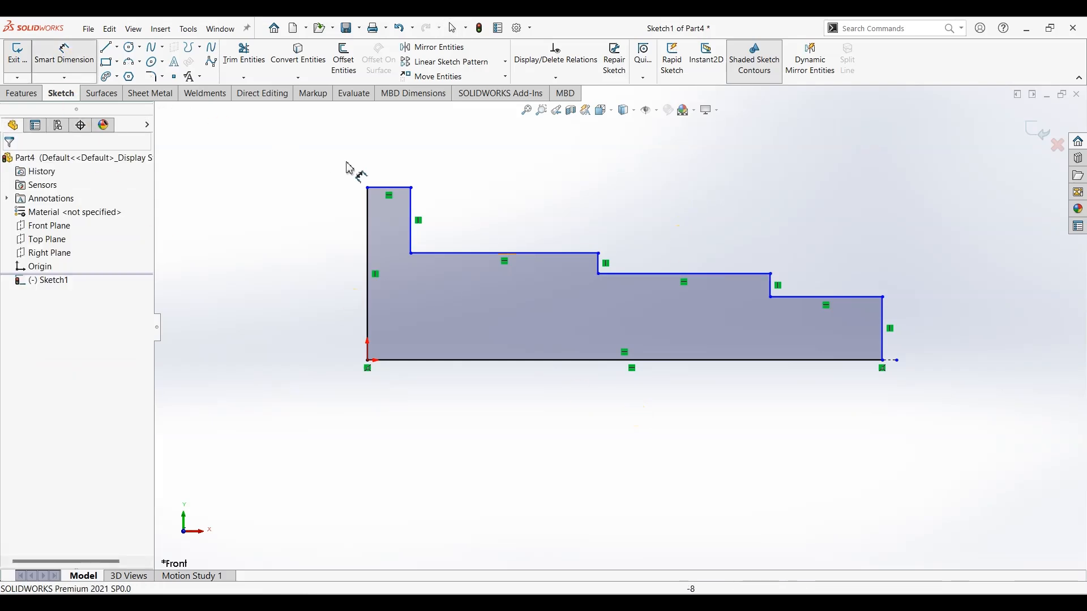
{"action": "left_click", "coordinate": [348, 264]}
{"action": "left_click", "coordinate": [339, 273]}
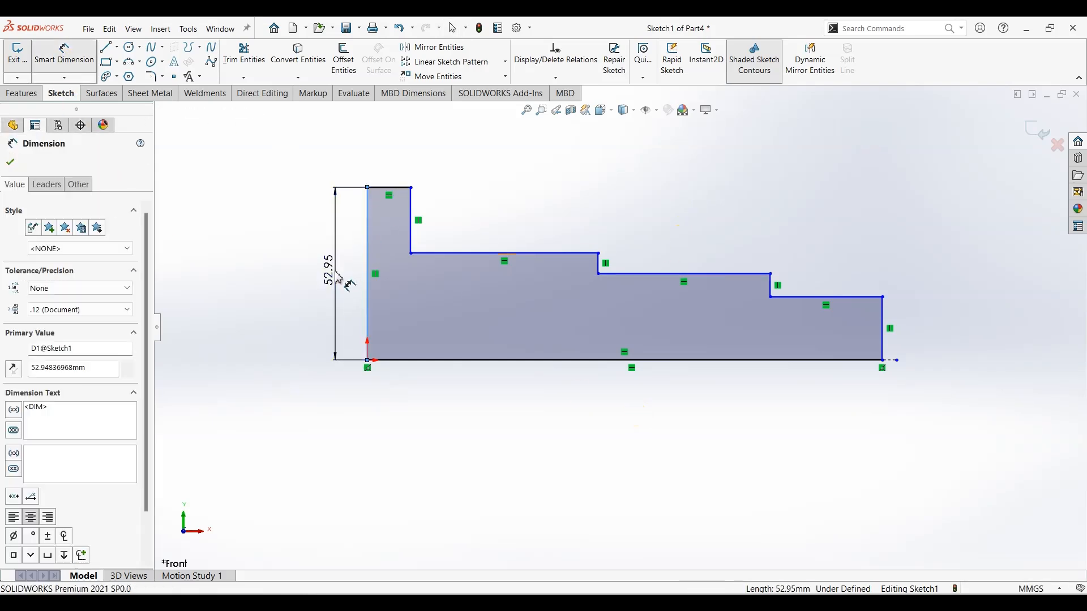
{"action": "type", "text": "50"}
{"action": "key", "text": "Return"}
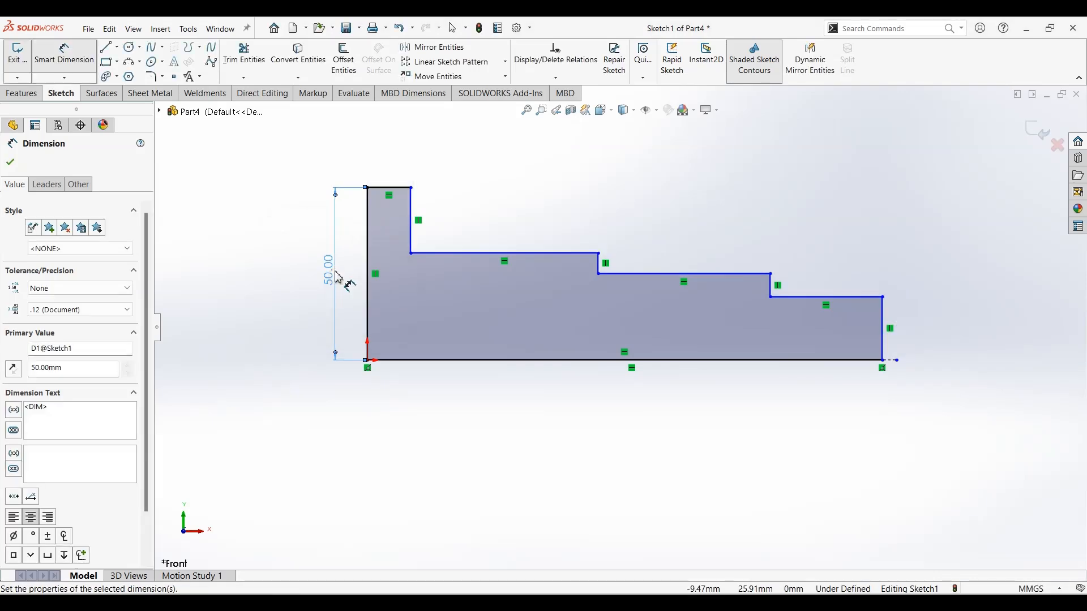
Step: Dimension the first shaft step's height above the baseline and check the radii in the PDF drawing
{"action": "left_click", "coordinate": [491, 258]}
{"action": "left_click", "coordinate": [481, 362]}
{"action": "left_click", "coordinate": [486, 308]}
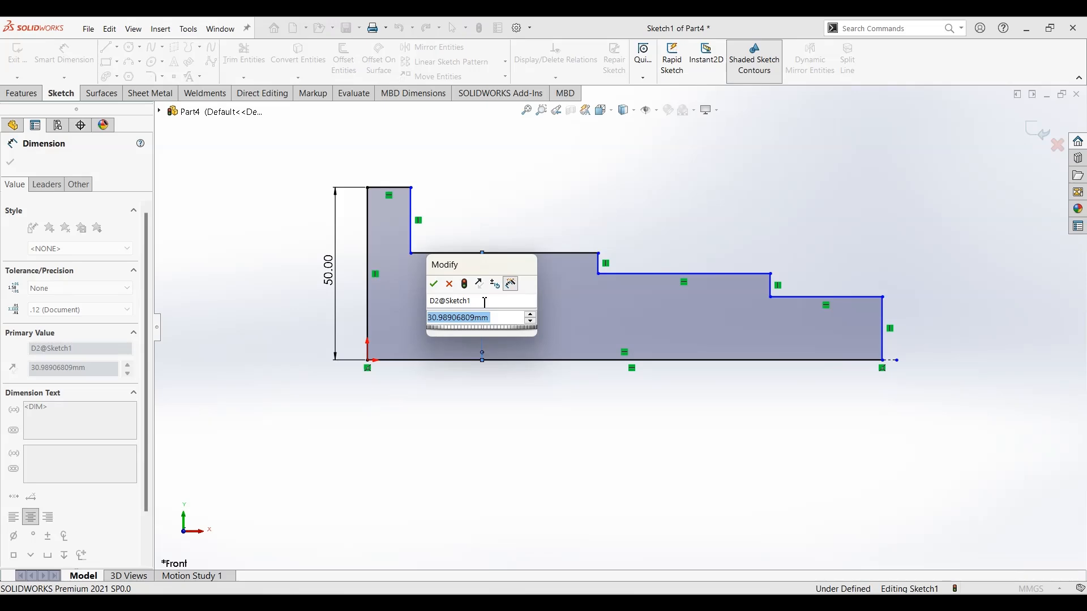
{"action": "left_click", "coordinate": [545, 604]}
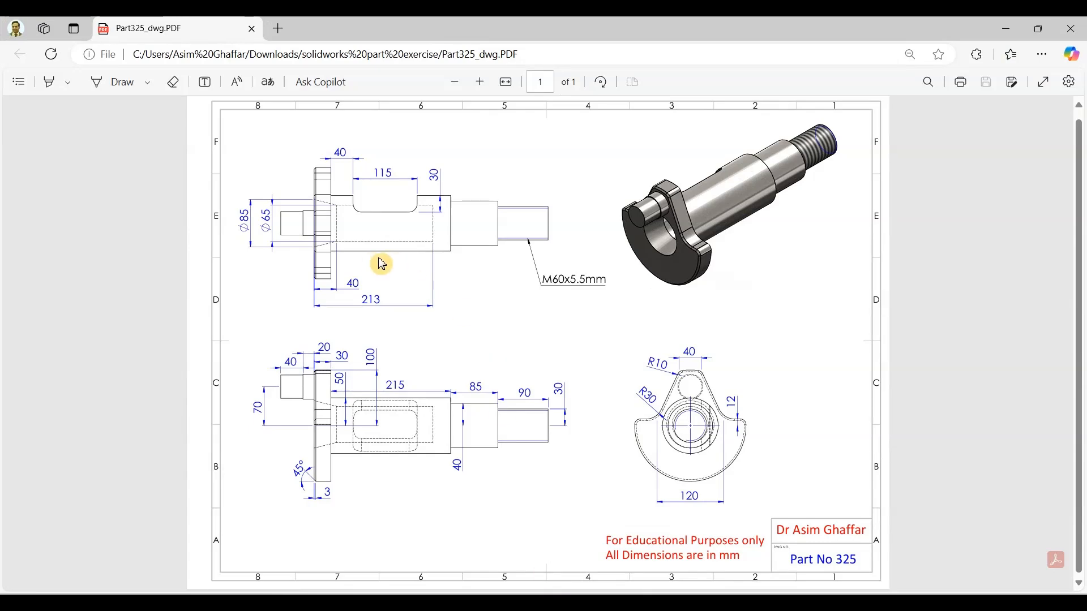
{"action": "left_click", "coordinate": [1006, 28]}
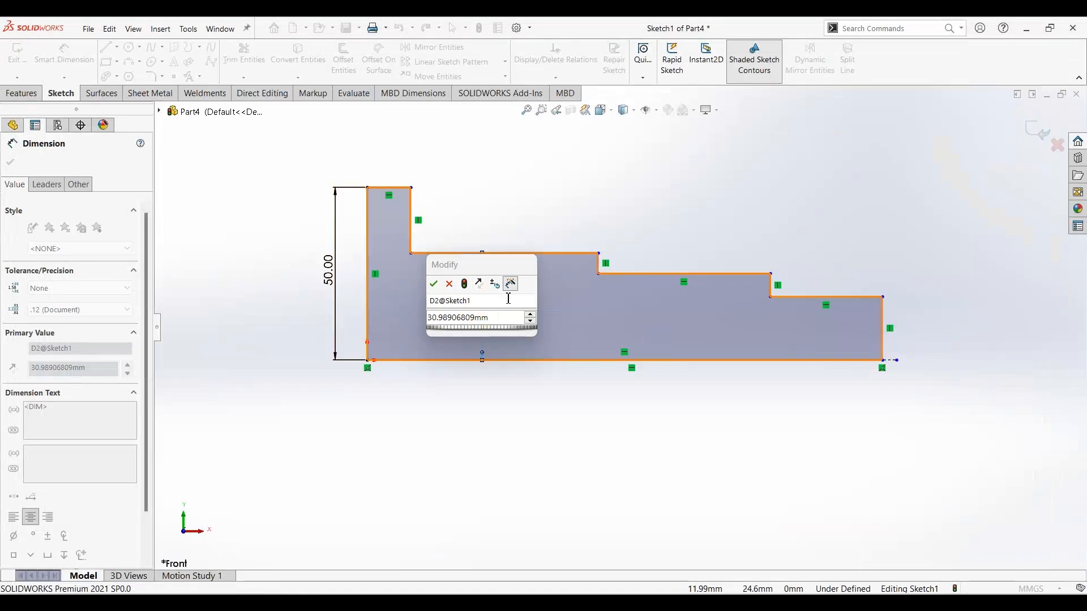
Step: Set the flange height to 100 mm and the first shaft step's height to 50 mm
{"action": "double_click", "coordinate": [329, 274]}
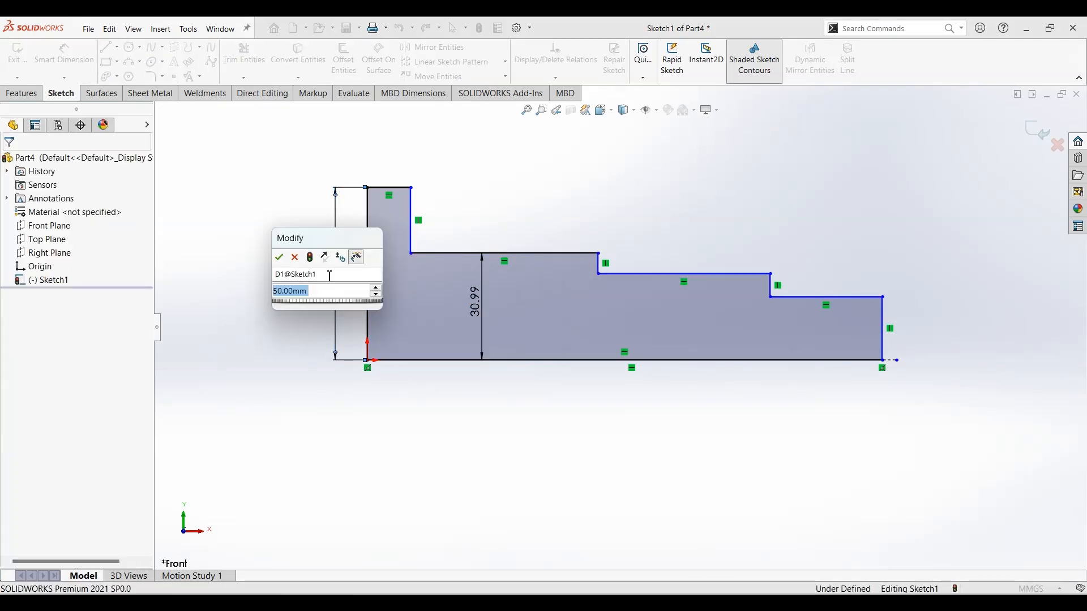
{"action": "type", "text": "100"}
{"action": "key", "text": "Return"}
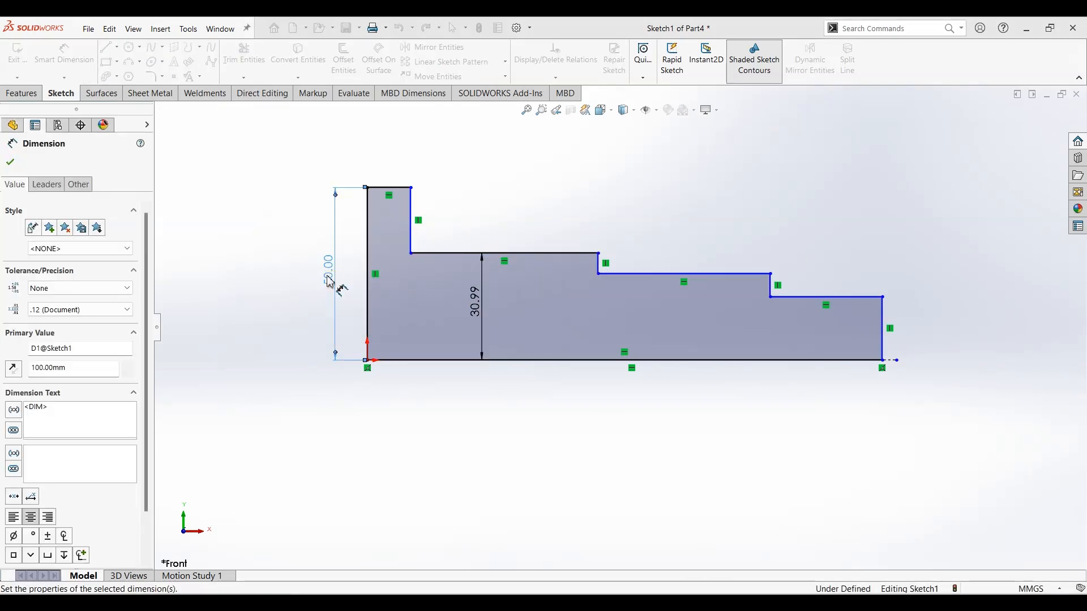
{"action": "double_click", "coordinate": [476, 313]}
{"action": "type", "text": "50"}
{"action": "key", "text": "Return"}
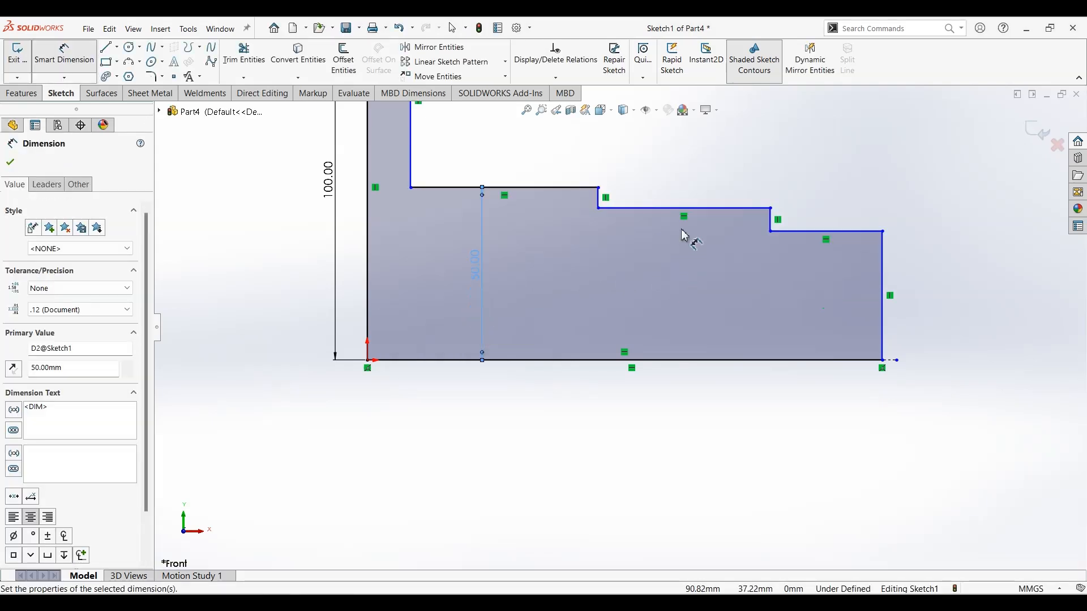
Step: Dimension the middle shaft step's height as 40 mm and the end step's height as 30 mm
{"action": "left_click", "coordinate": [673, 211]}
{"action": "left_click", "coordinate": [660, 361]}
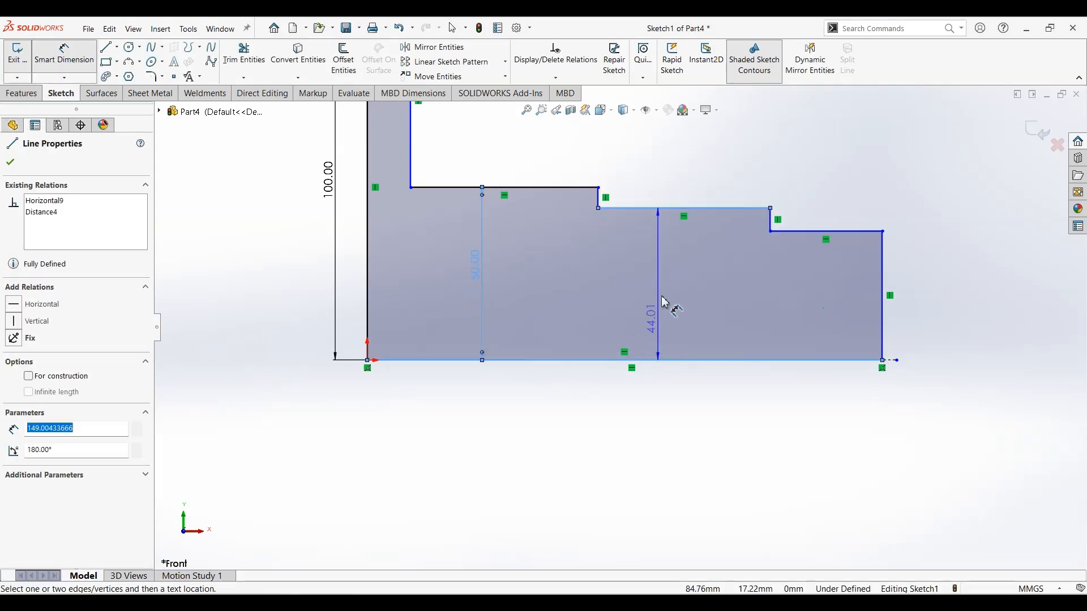
{"action": "left_click", "coordinate": [667, 296]}
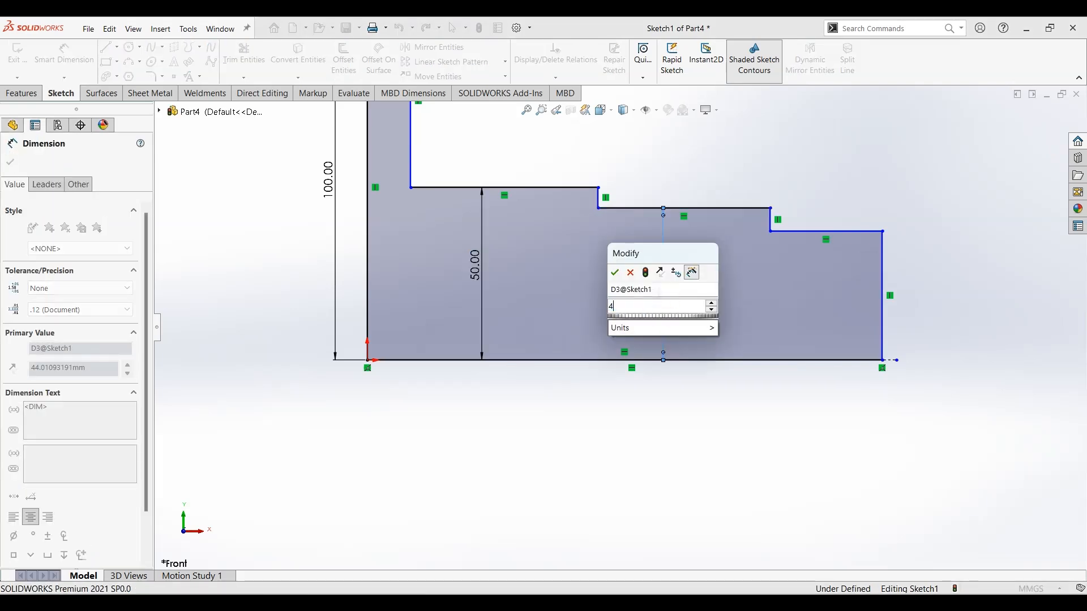
{"action": "left_click", "coordinate": [830, 246]}
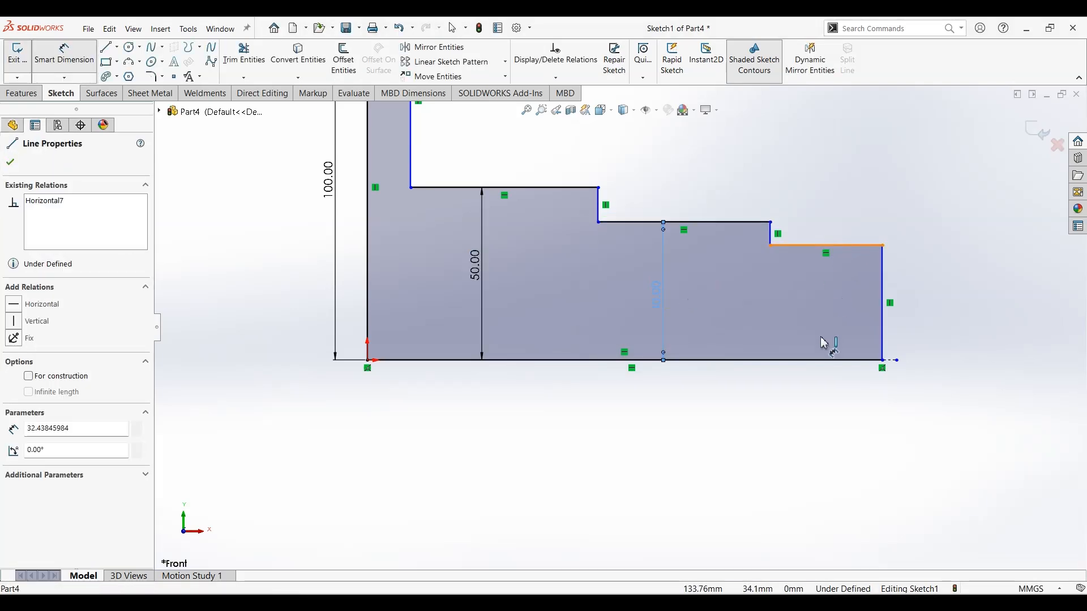
{"action": "left_click", "coordinate": [820, 360]}
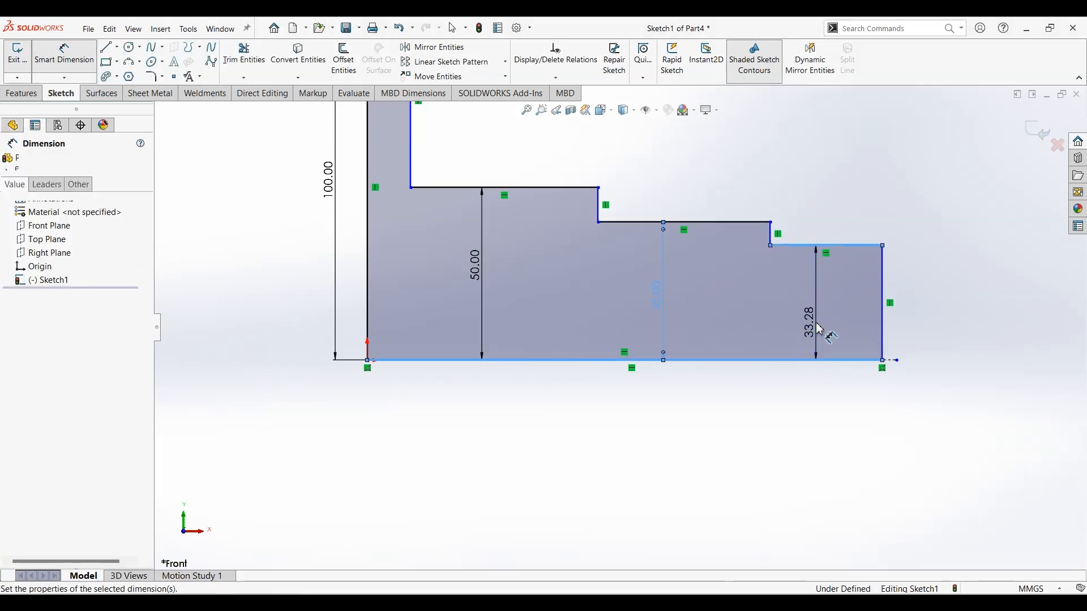
{"action": "left_click", "coordinate": [820, 331]}
{"action": "type", "text": "30"}
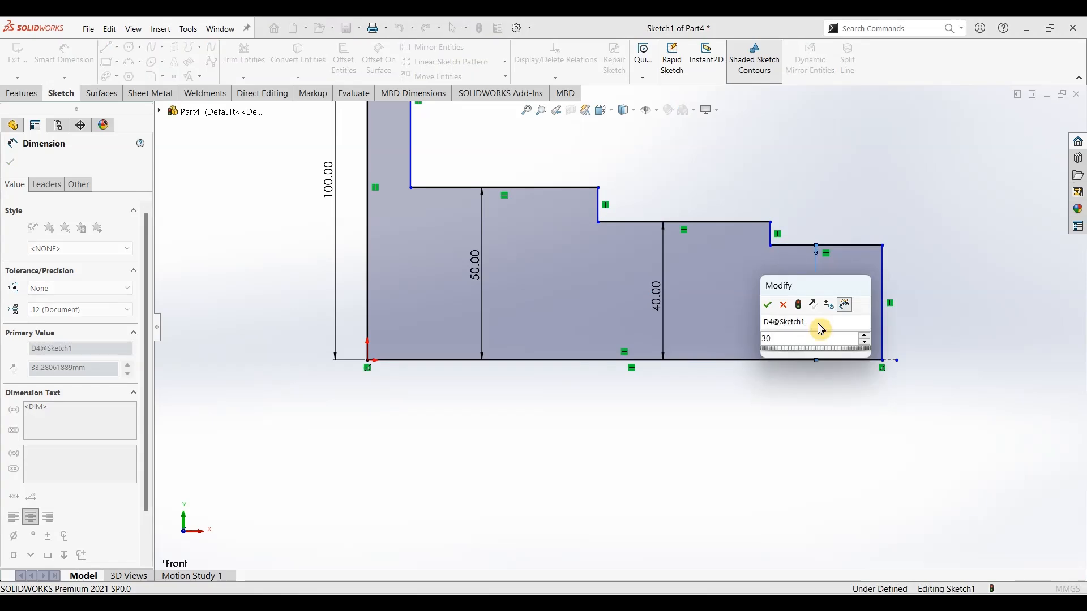
{"action": "key", "text": "Return"}
Step: Dimension the width of the tall flange as 20 mm
{"action": "scroll", "coordinate": [619, 328], "scroll_direction": "up", "scroll_amount": 3}
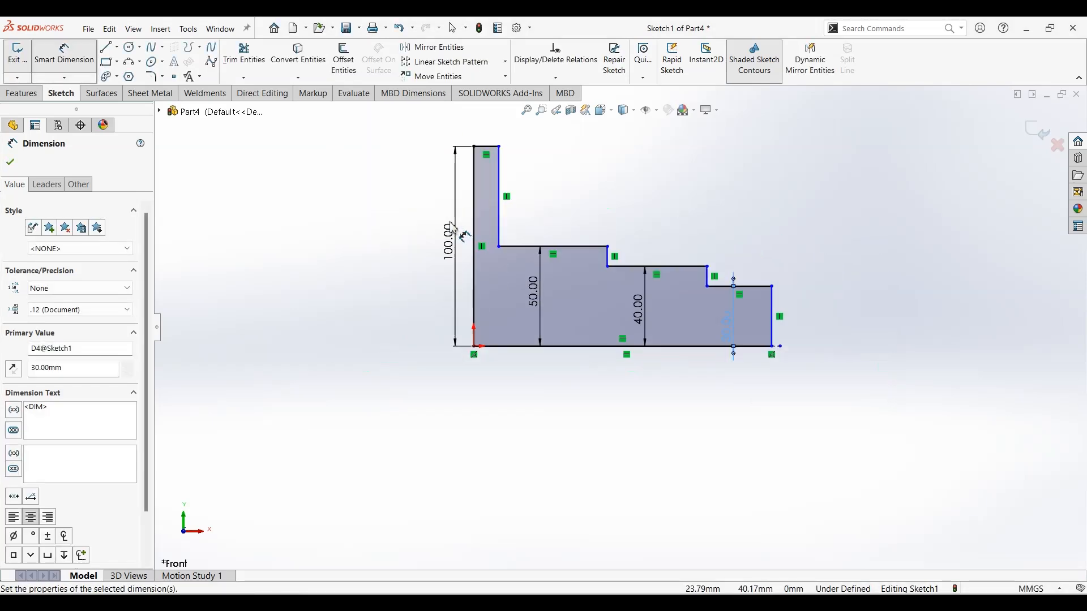
{"action": "left_click", "coordinate": [510, 177]}
{"action": "left_click", "coordinate": [513, 162]}
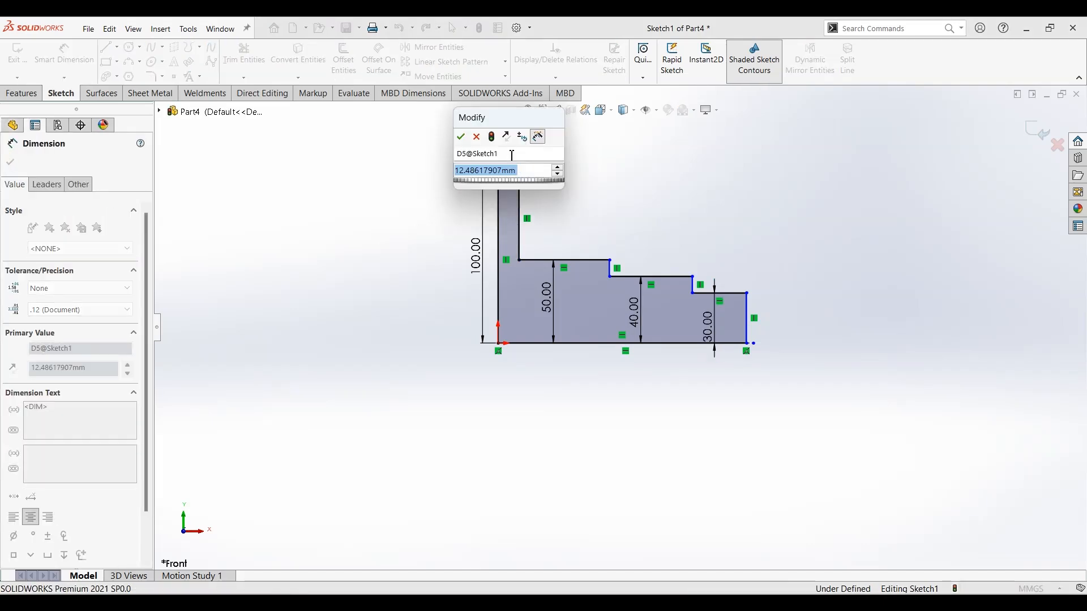
{"action": "type", "text": "20"}
{"action": "key", "text": "Return"}
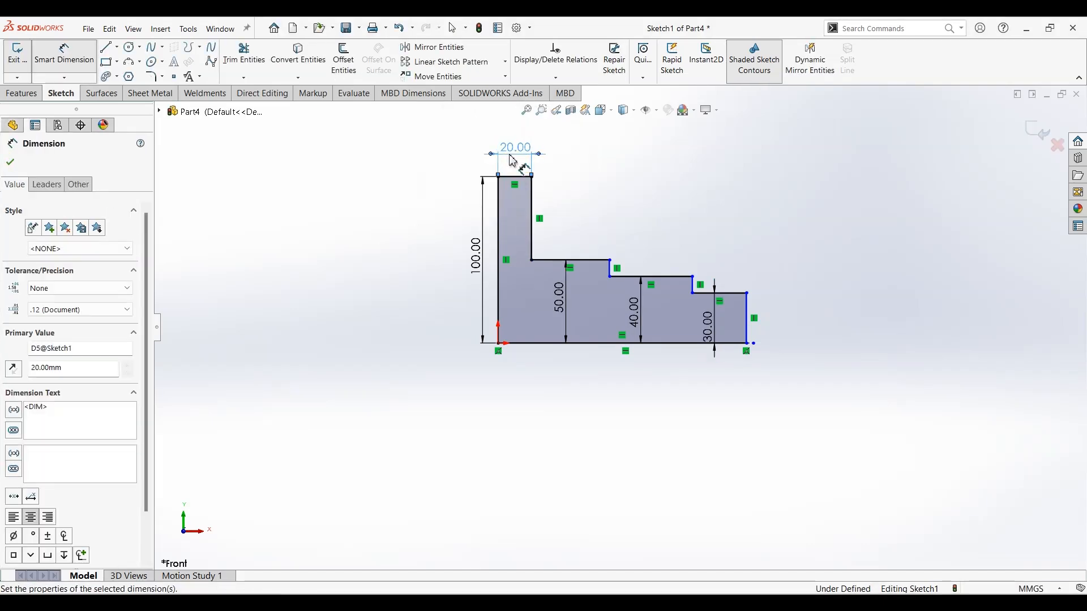
Step: Set the flange width to 30 mm
{"action": "double_click", "coordinate": [512, 161]}
{"action": "type", "text": "30"}
{"action": "key", "text": "Return"}
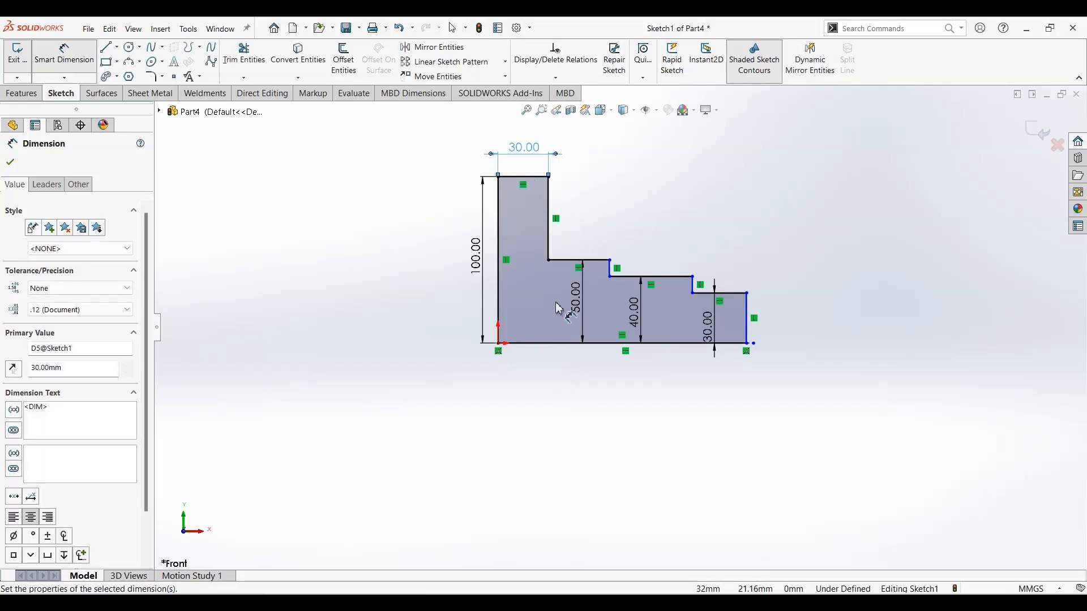
Step: Dimension the length of the first shaft step as 215 mm
{"action": "left_click", "coordinate": [582, 261]}
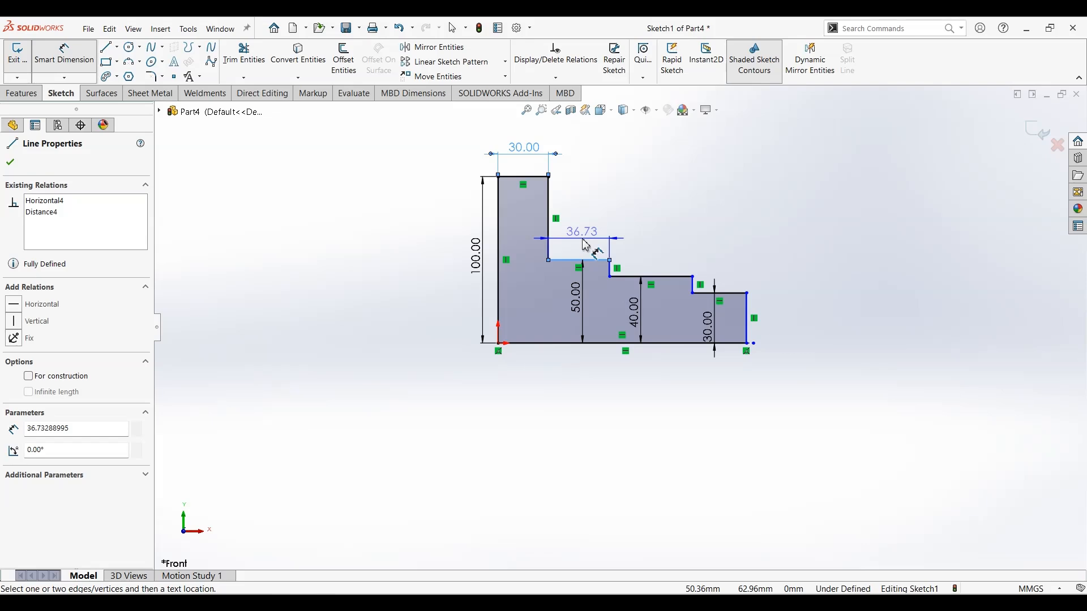
{"action": "left_click", "coordinate": [586, 244]}
{"action": "type", "text": "215"}
{"action": "key", "text": "Return"}
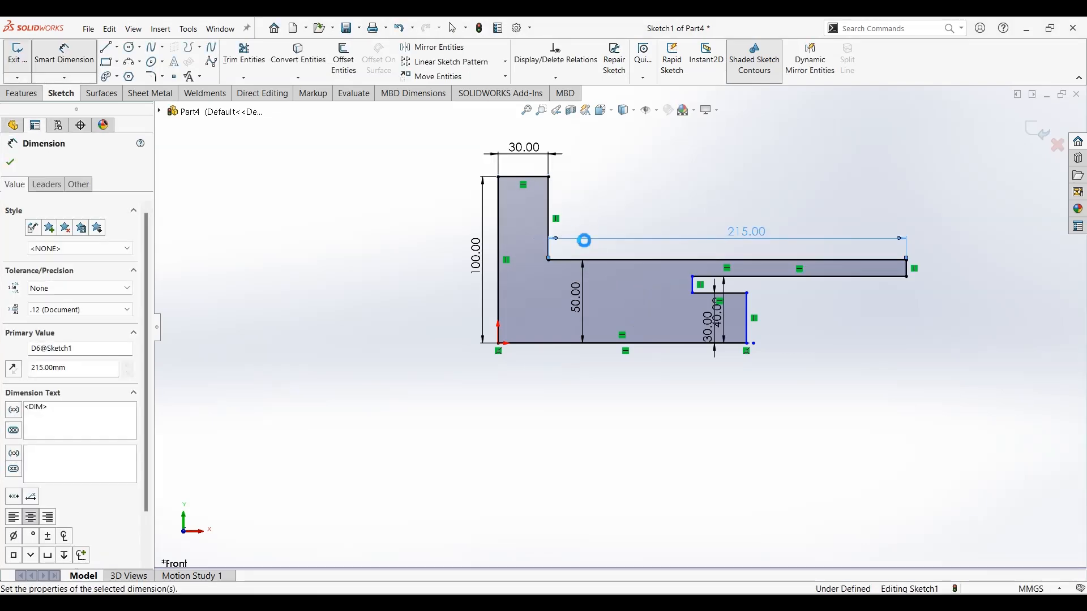
Step: Move the end step's two upper corner points beyond the 215 mm section so the steps descend in order again
{"action": "left_click", "coordinate": [686, 289]}
{"action": "left_click", "coordinate": [747, 294]}
{"action": "left_click_drag", "start_coordinate": [747, 293], "coordinate": [1014, 293]}
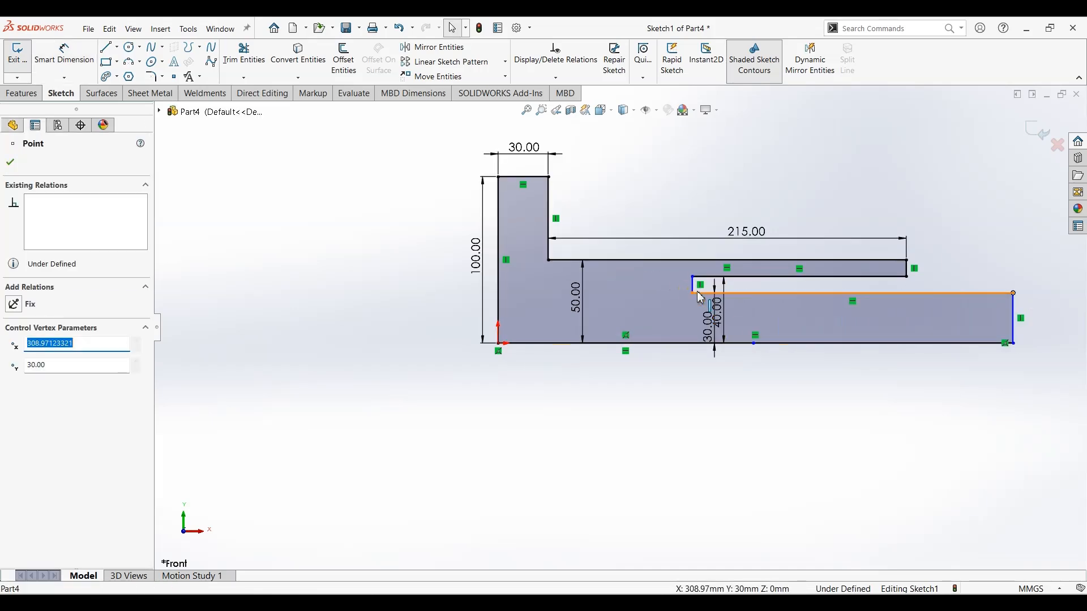
{"action": "left_click_drag", "start_coordinate": [693, 293], "coordinate": [975, 294]}
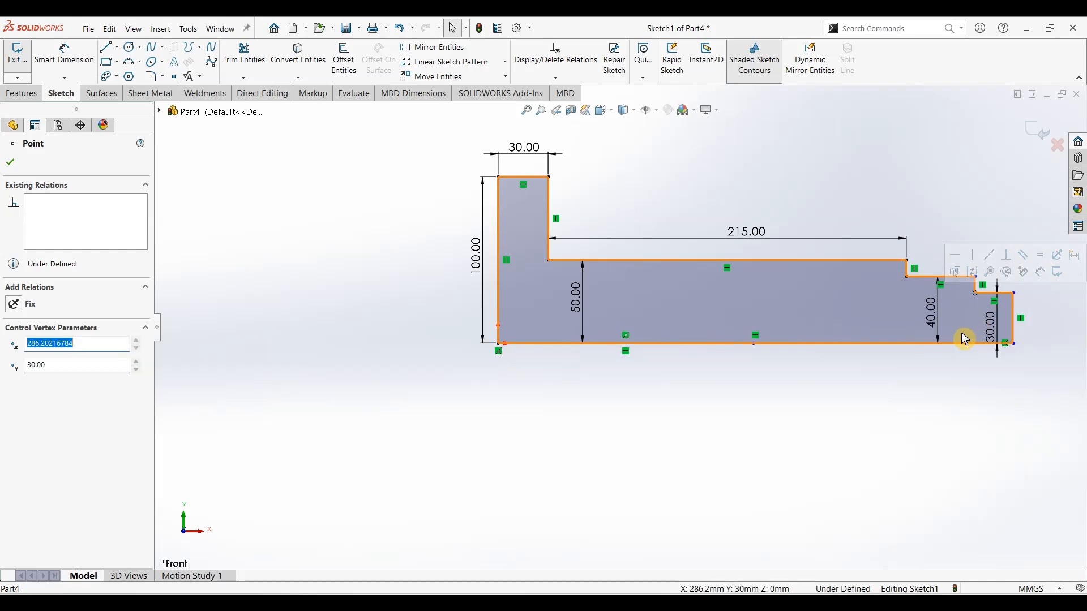
{"action": "scroll", "coordinate": [966, 340], "scroll_direction": "up", "scroll_amount": 5}
{"action": "scroll", "coordinate": [886, 310], "scroll_direction": "down", "scroll_amount": 4}
Step: Dimension the length of the second shaft step, after the 215 mm section, as 85 mm
{"action": "left_click", "coordinate": [66, 56]}
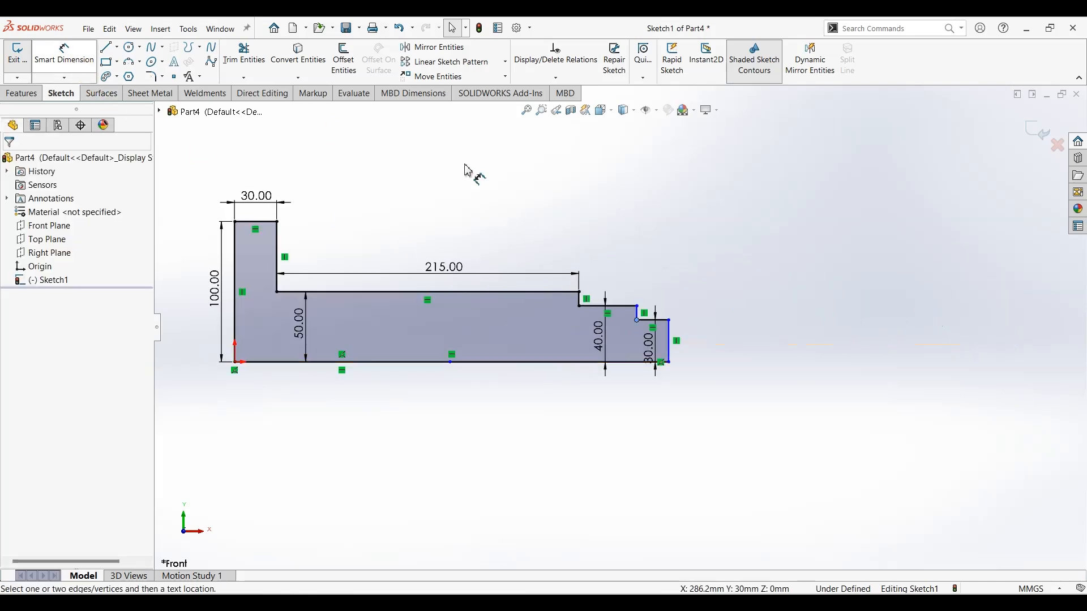
{"action": "left_click", "coordinate": [598, 307]}
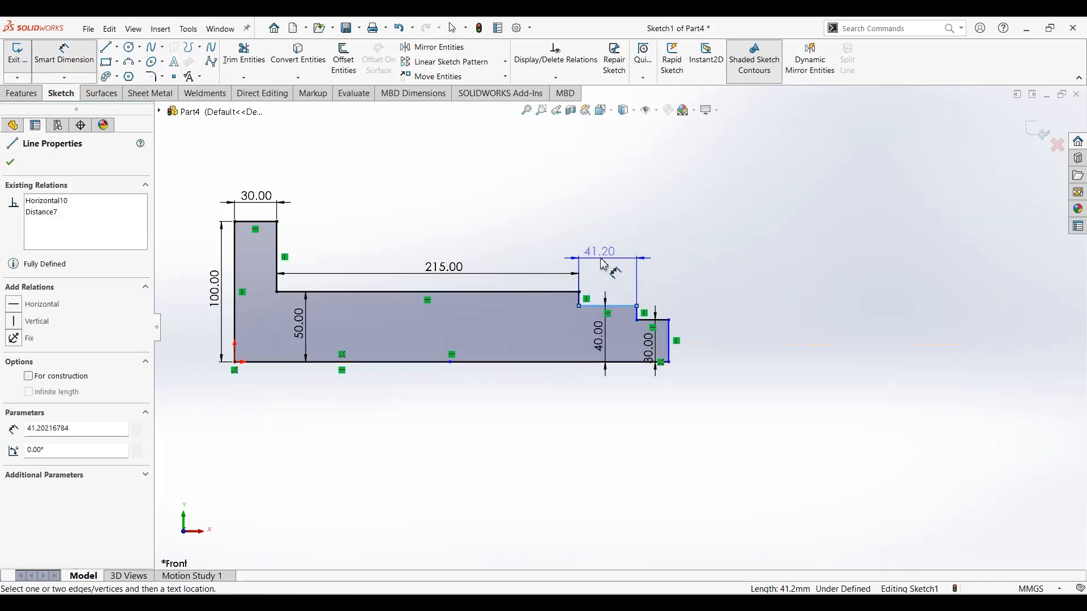
{"action": "left_click", "coordinate": [600, 254]}
{"action": "type", "text": "85"}
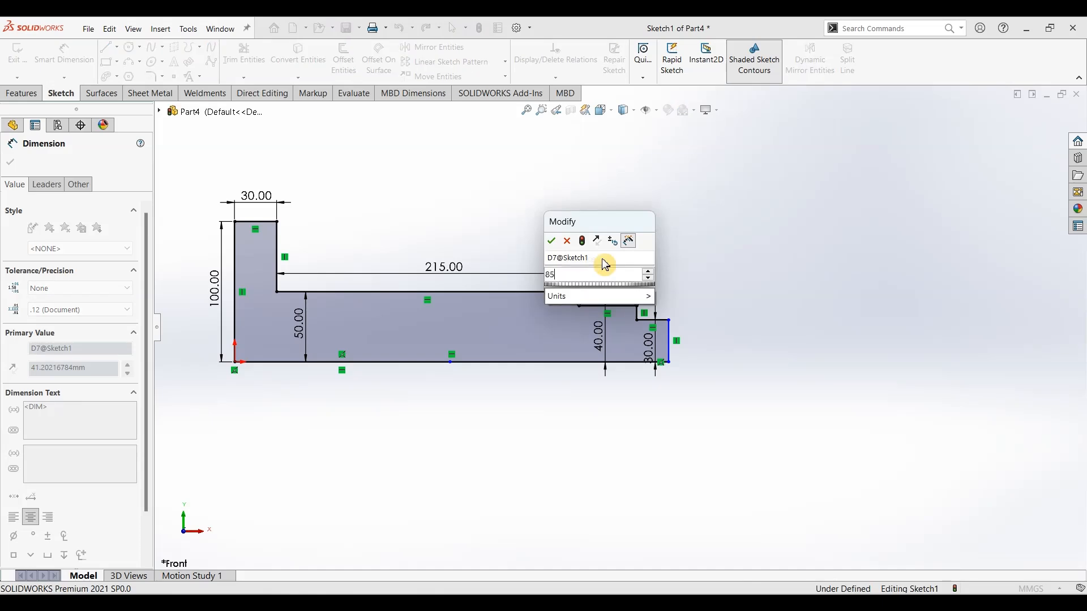
{"action": "key", "text": "Return"}
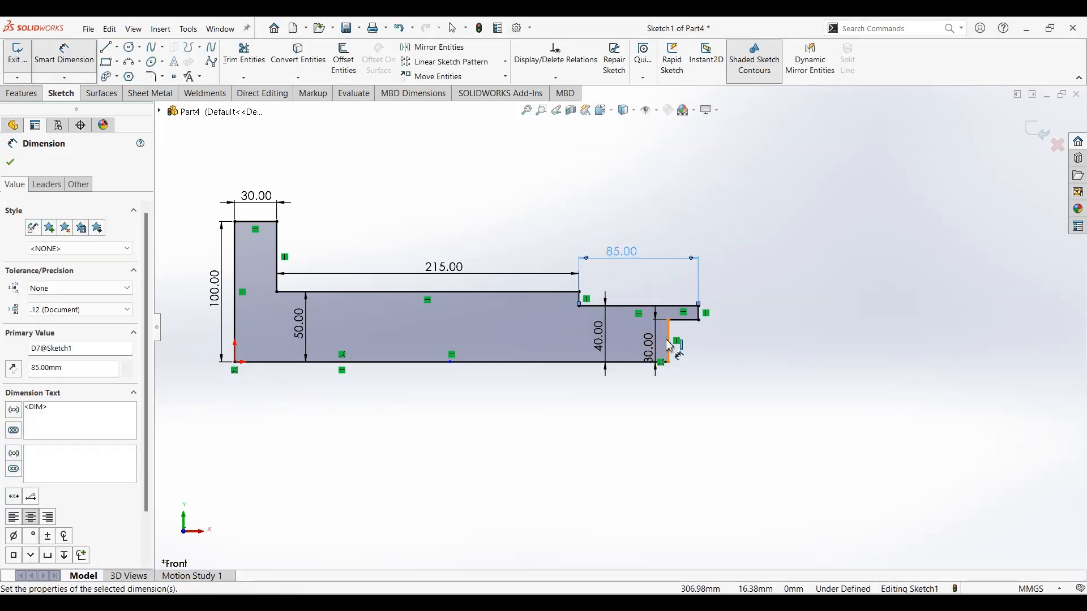
{"action": "key", "text": "Escape"}
Step: Move the end step's outer edge beyond the 85 mm section and dimension the end step's length as 90 mm
{"action": "left_click_drag", "start_coordinate": [672, 329], "coordinate": [854, 328]}
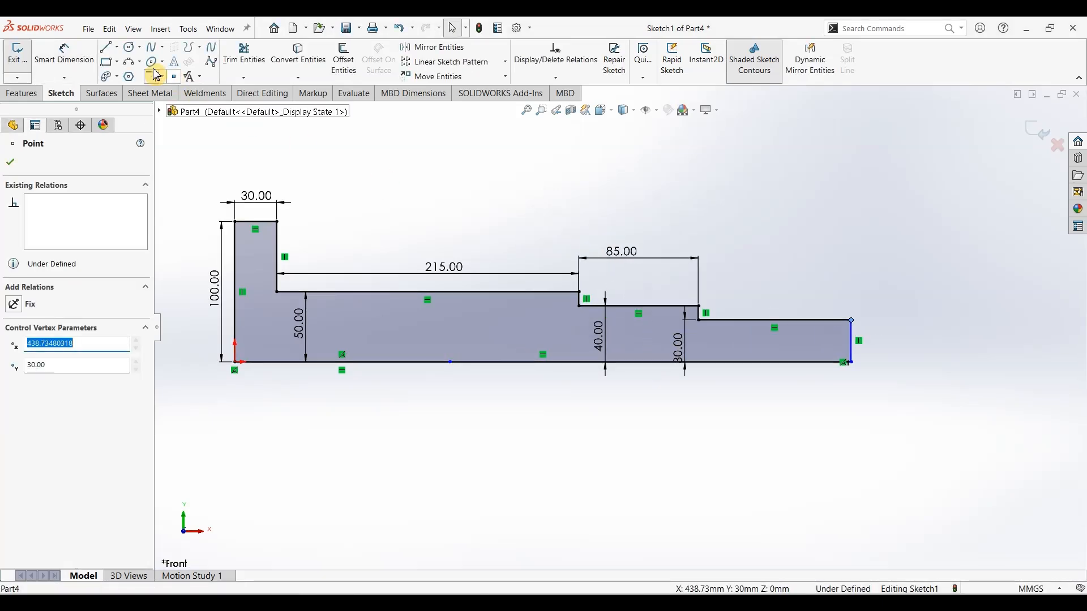
{"action": "left_click", "coordinate": [64, 53]}
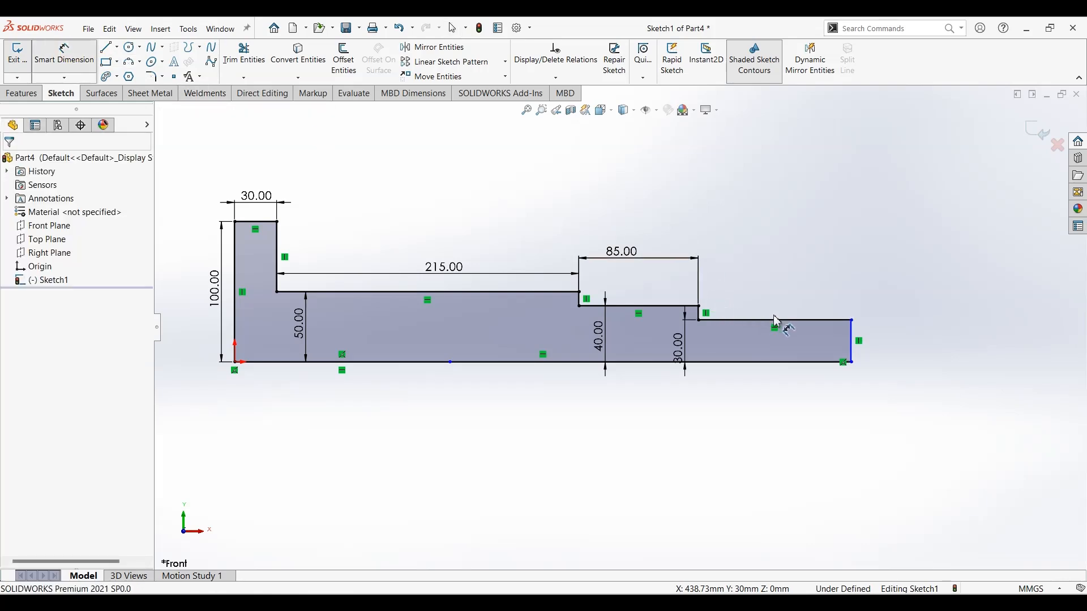
{"action": "left_click", "coordinate": [776, 314]}
{"action": "left_click", "coordinate": [785, 300]}
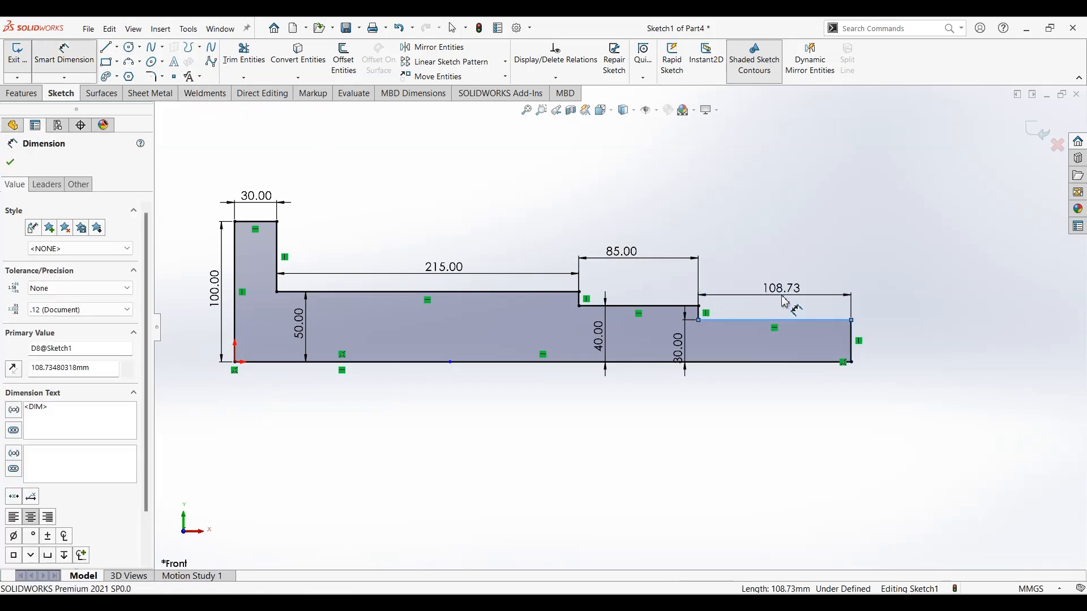
{"action": "key", "text": "Return"}
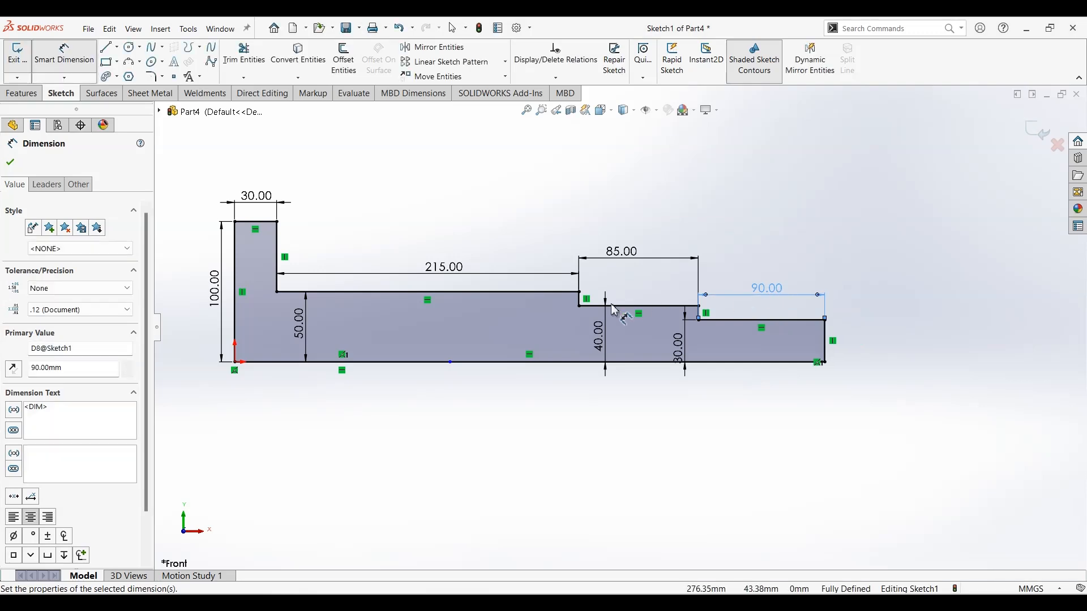
Step: Revolve the stepped profile 360° about its long horizontal base line to make the flanged shaft
{"action": "left_click", "coordinate": [23, 94]}
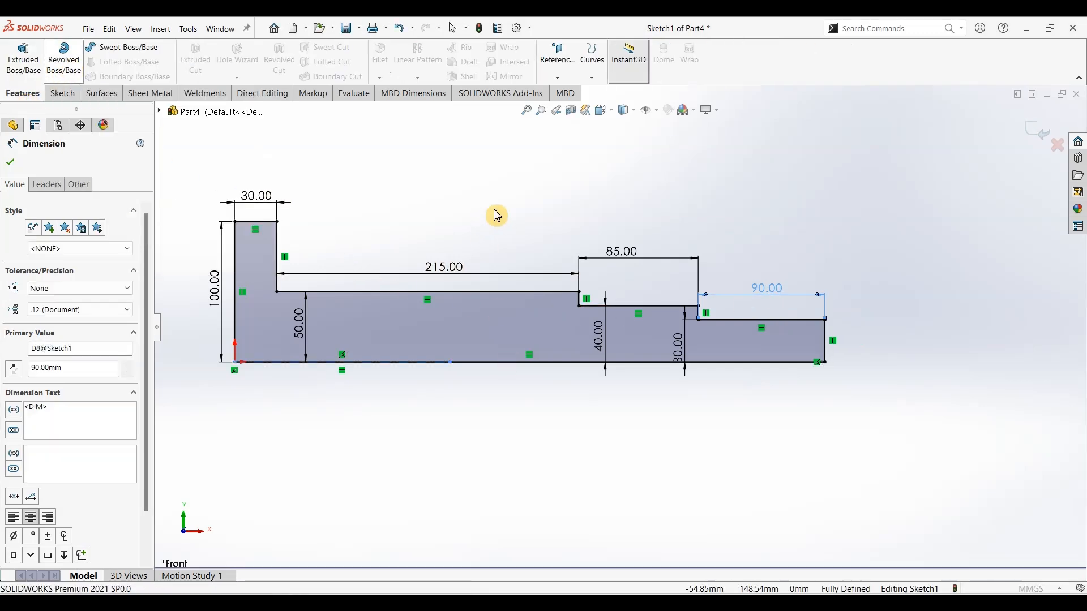
{"action": "left_click", "coordinate": [13, 165]}
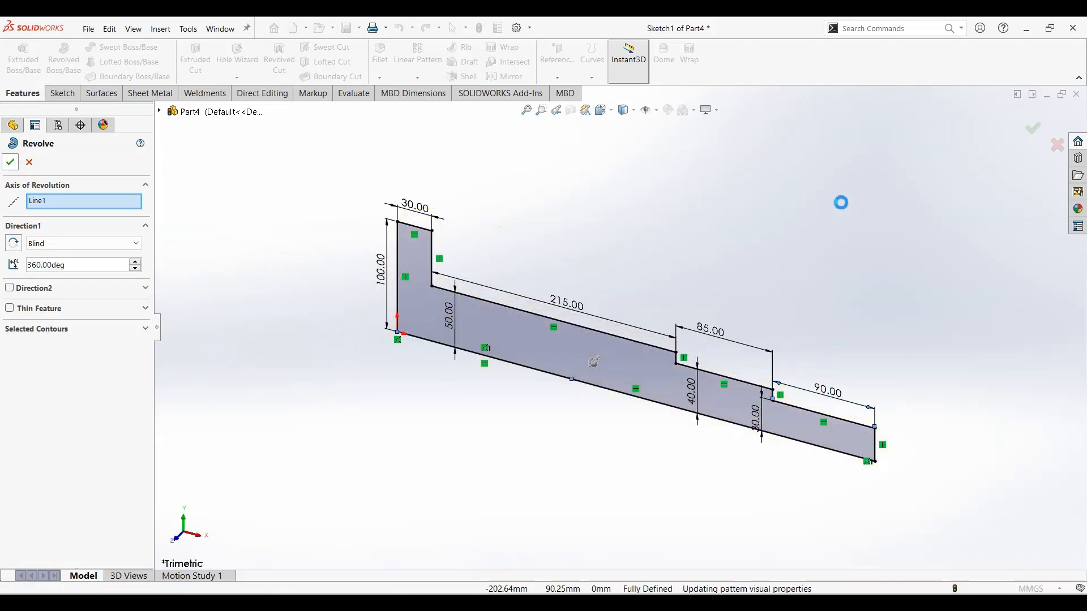
{"action": "middle_click_drag", "start_coordinate": [757, 290], "coordinate": [228, 236]}
Step: Sketch a closed two-step pin profile on the Front Plane against the flange's outer face, about 80 mm long and 34 mm high
{"action": "left_click", "coordinate": [49, 239]}
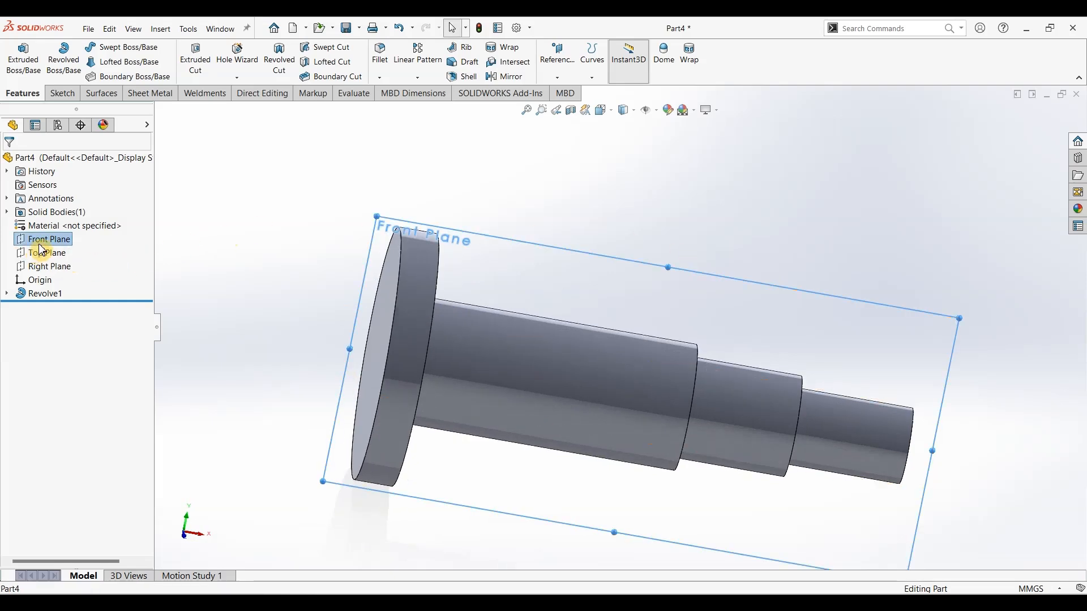
{"action": "left_click", "coordinate": [62, 93]}
{"action": "left_click", "coordinate": [19, 54]}
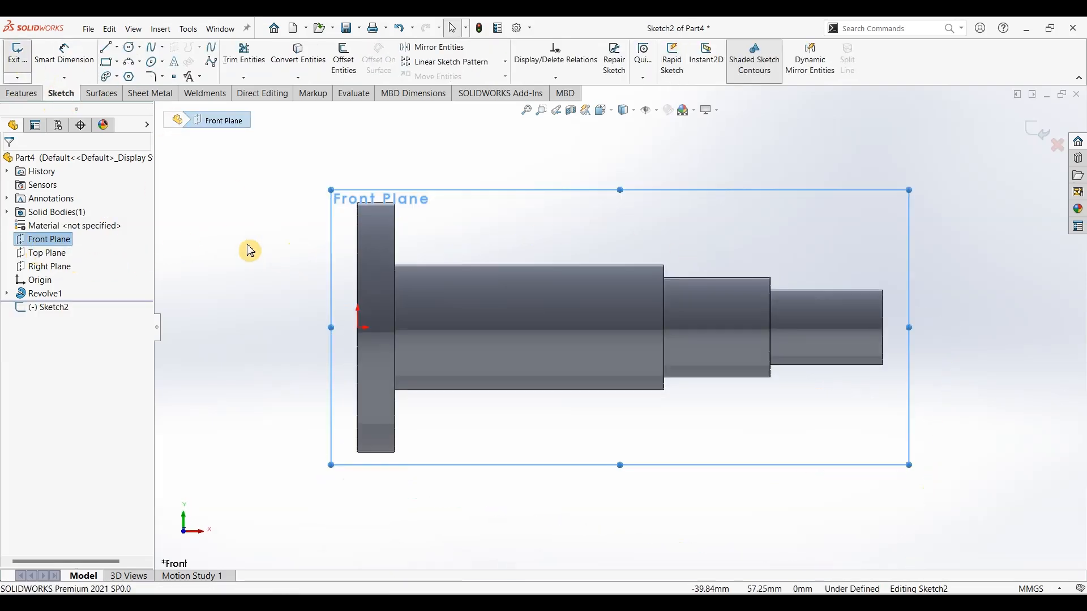
{"action": "left_click", "coordinate": [209, 221]}
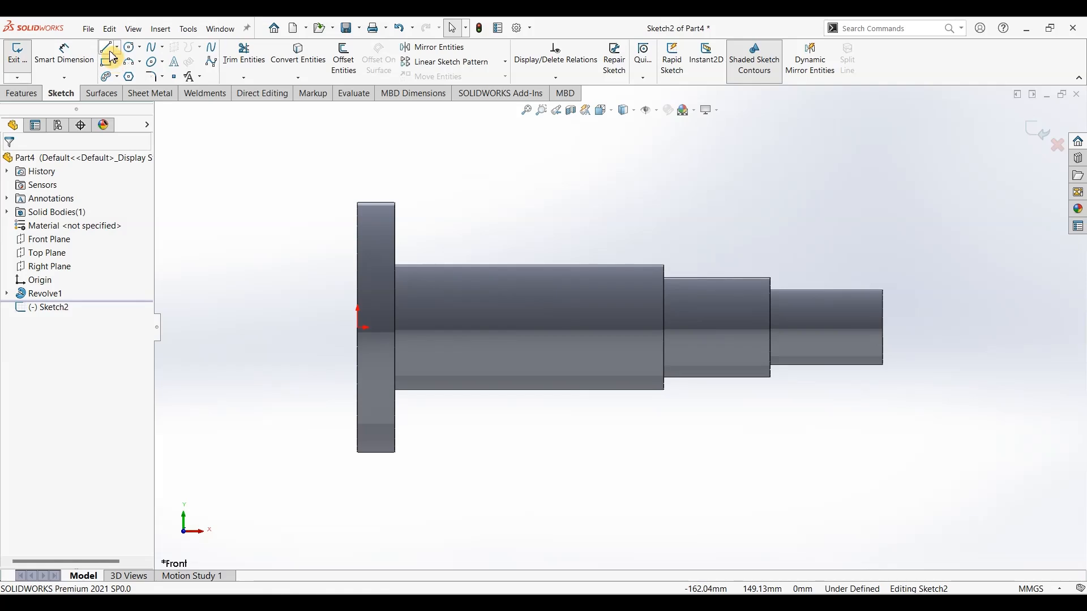
{"action": "left_click", "coordinate": [105, 47]}
{"action": "left_click", "coordinate": [357, 216]}
{"action": "left_click", "coordinate": [296, 216]}
{"action": "left_click", "coordinate": [296, 234]}
{"action": "left_click", "coordinate": [258, 234]}
{"action": "left_click", "coordinate": [258, 259]}
{"action": "left_click", "coordinate": [357, 259]}
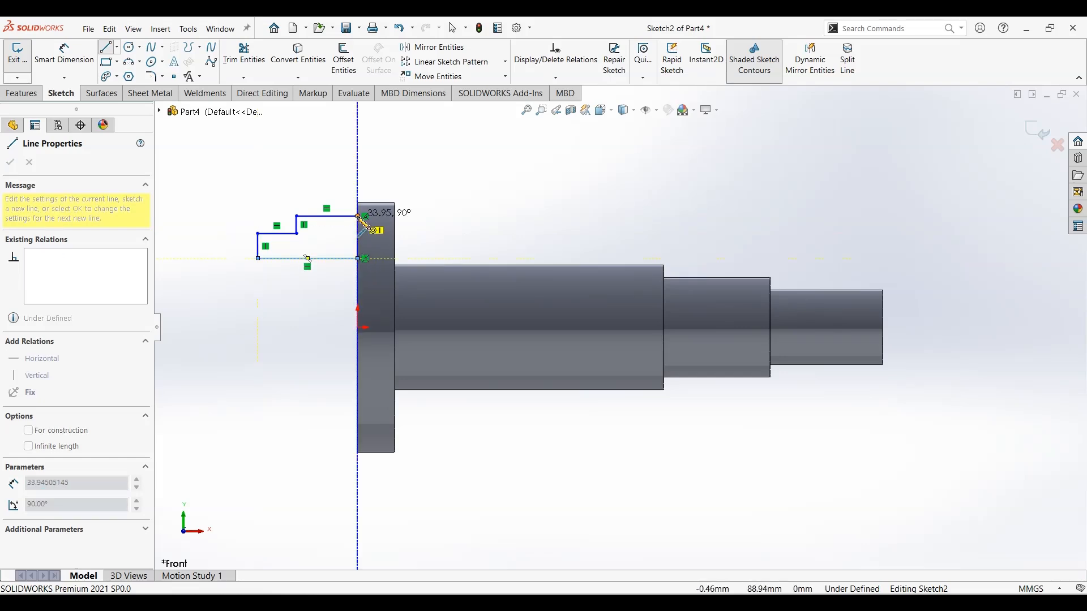
{"action": "left_click", "coordinate": [357, 217]}
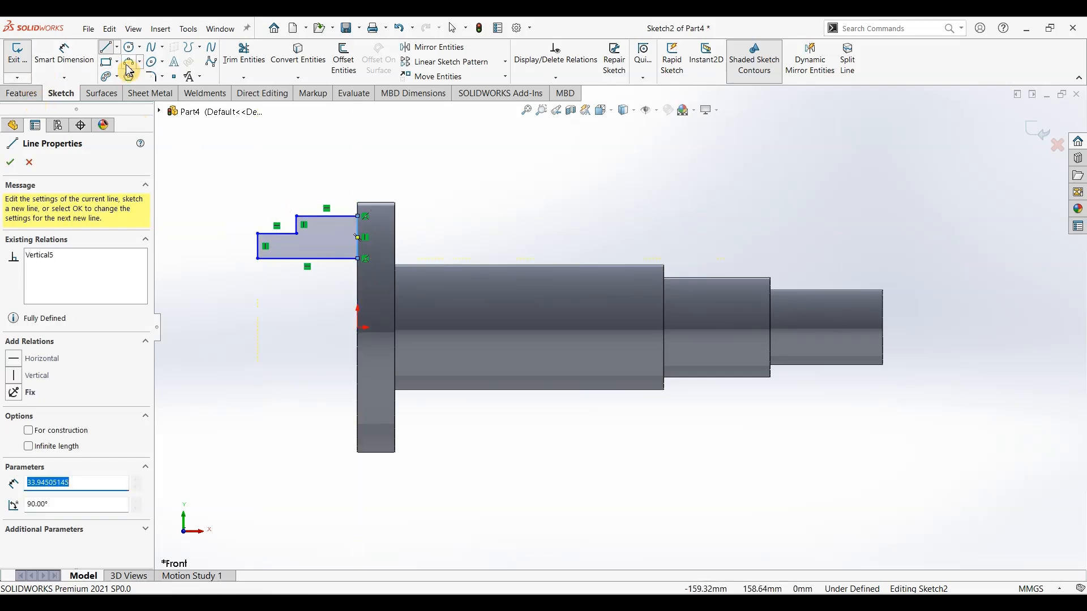
Step: Dimension the pin profile's step lengths as 20 mm beside the flange and 40 mm at the free end
{"action": "left_click", "coordinate": [64, 53]}
{"action": "left_click", "coordinate": [339, 216]}
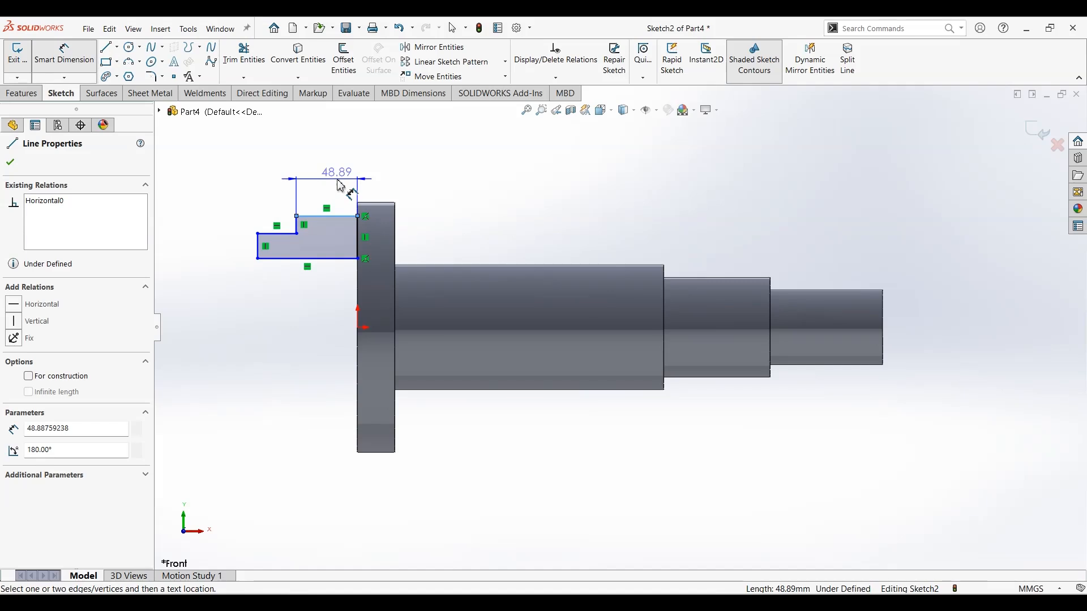
{"action": "left_click", "coordinate": [335, 173]}
{"action": "type", "text": "20"}
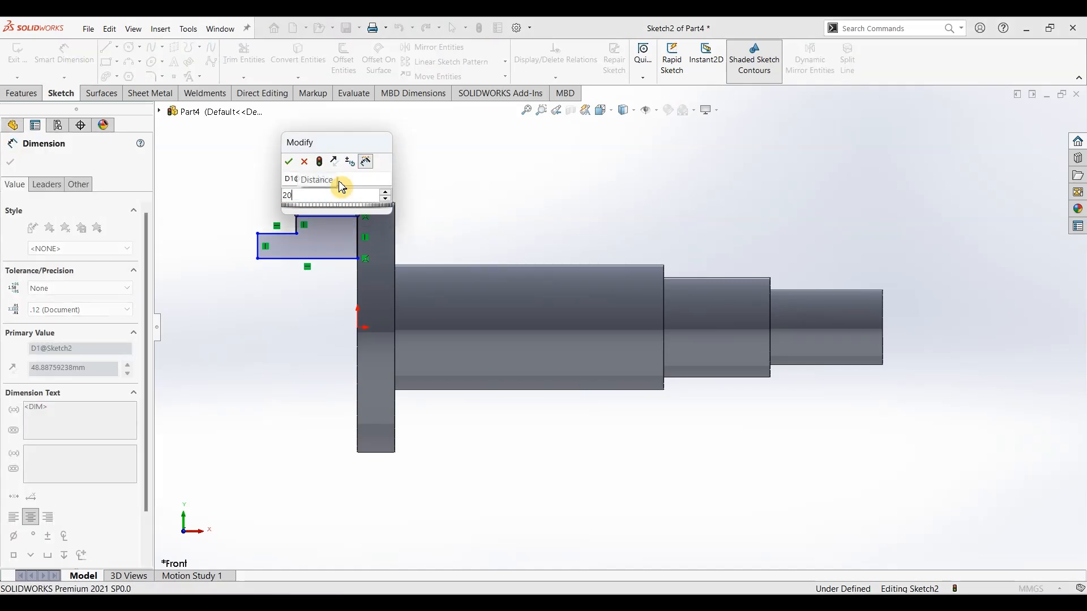
{"action": "key", "text": "Return"}
{"action": "left_click", "coordinate": [319, 234]}
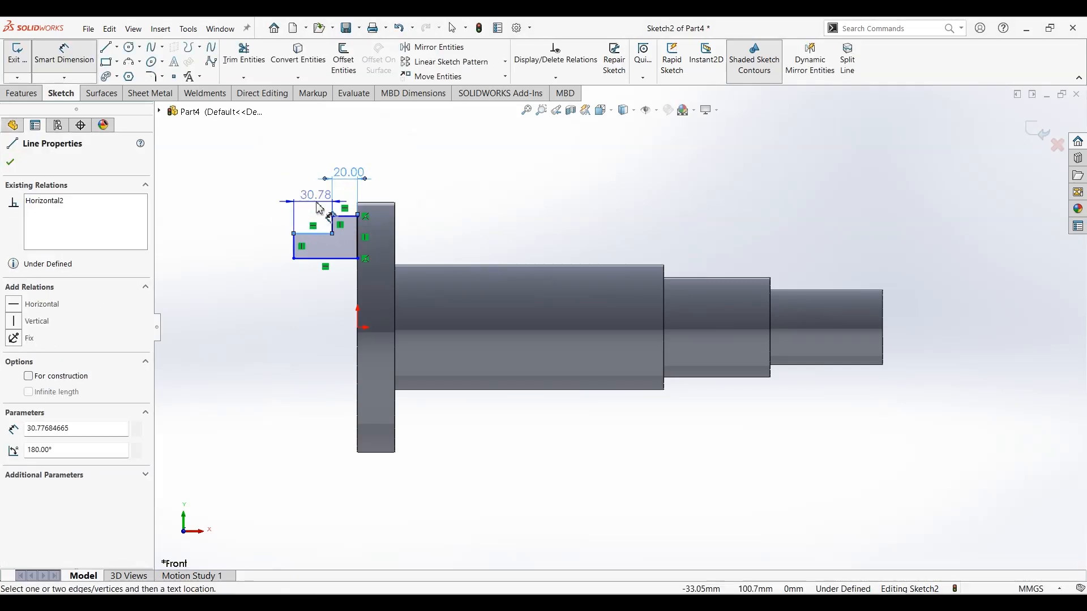
{"action": "left_click", "coordinate": [321, 209]}
{"action": "type", "text": "40"}
{"action": "key", "text": "Return"}
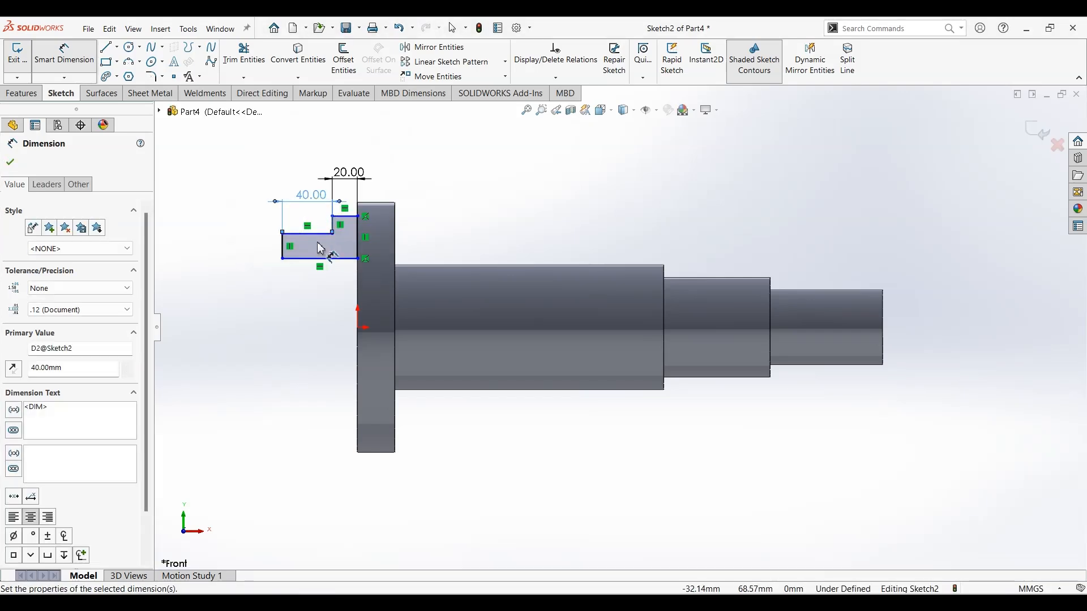
Step: Dimension the pin profile's height as 21 mm at the free end and 45/2 mm at the flange
{"action": "left_click", "coordinate": [285, 253]}
{"action": "left_click", "coordinate": [264, 249]}
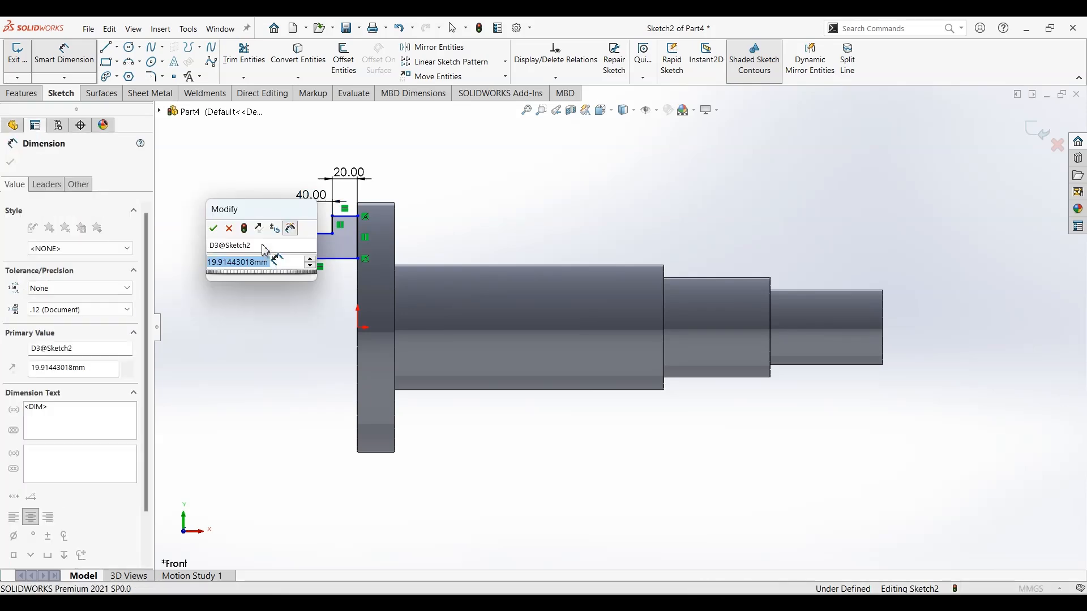
{"action": "type", "text": "21"}
{"action": "key", "text": "Return"}
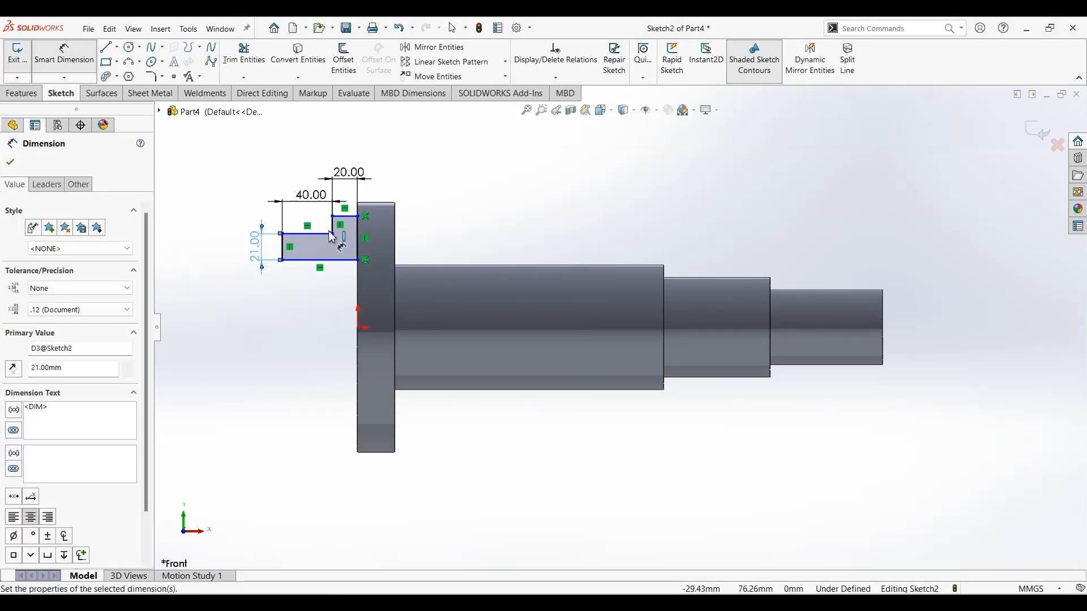
{"action": "left_click", "coordinate": [358, 238]}
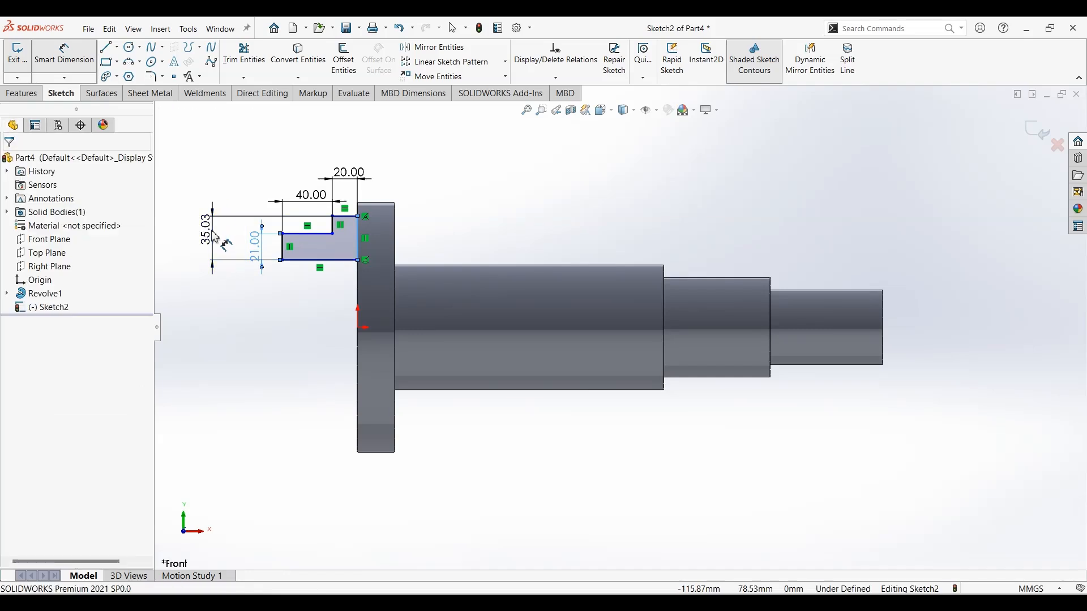
{"action": "left_click", "coordinate": [214, 236]}
{"action": "type", "text": "45/2"}
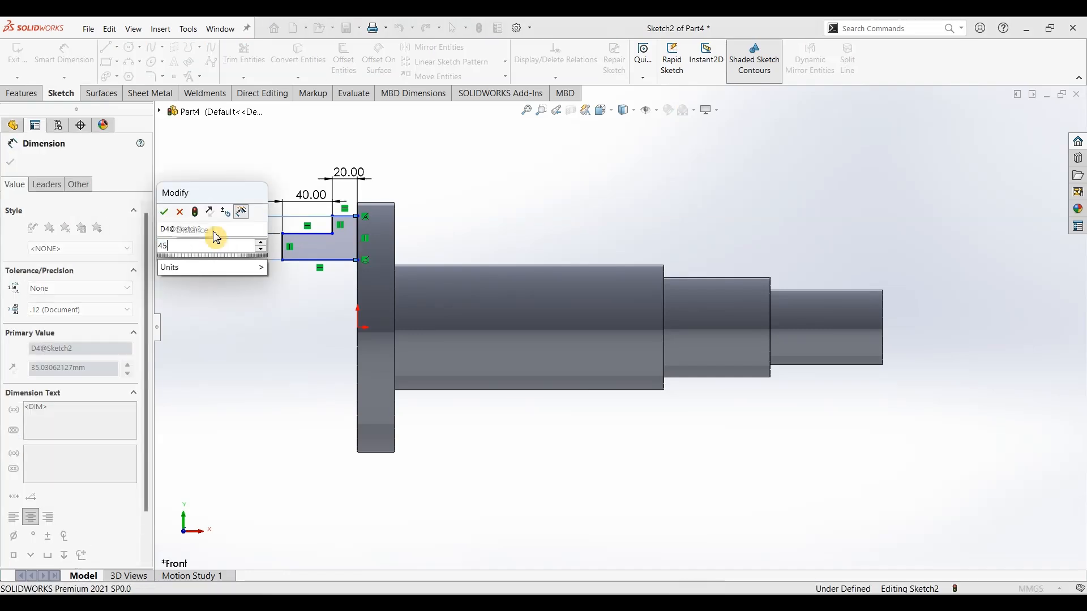
{"action": "key", "text": "Return"}
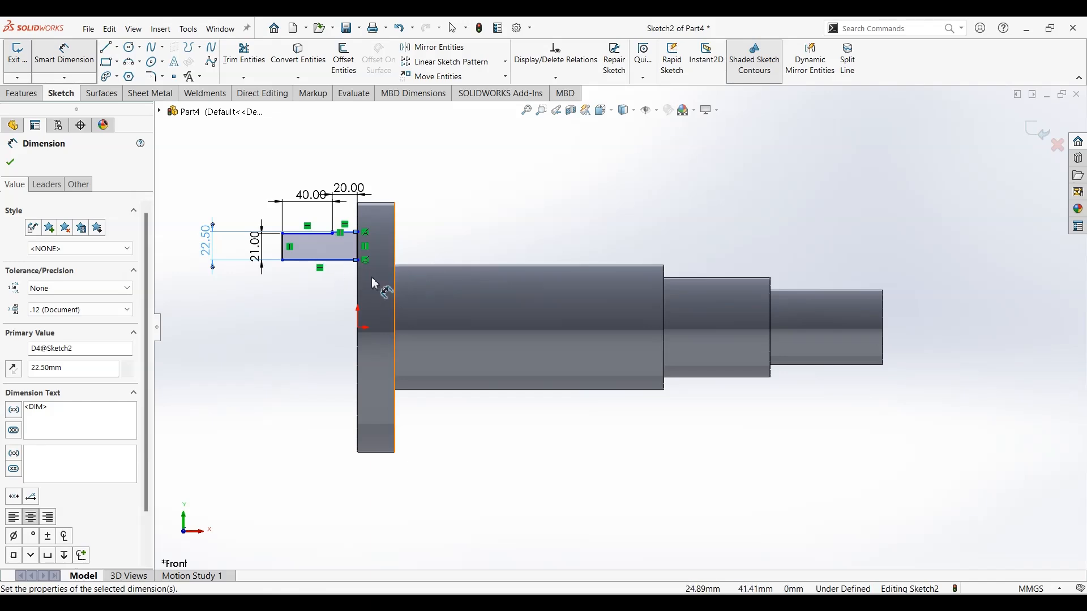
Step: Dimension the distance from the origin to the pin profile's lower line as 70 mm
{"action": "left_click", "coordinate": [350, 262]}
{"action": "left_click", "coordinate": [358, 328]}
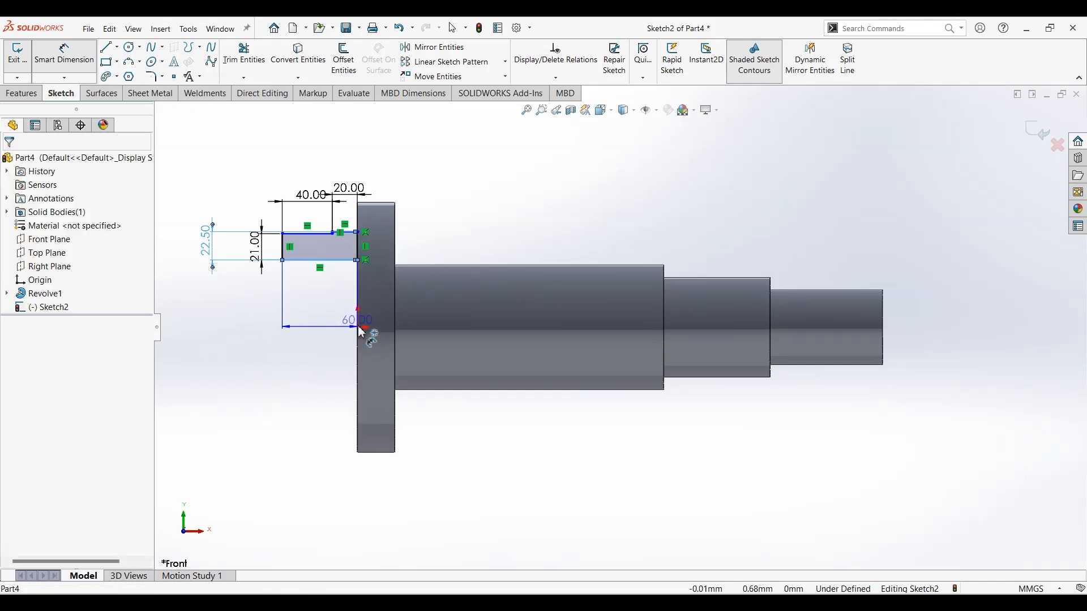
{"action": "left_click", "coordinate": [218, 300]}
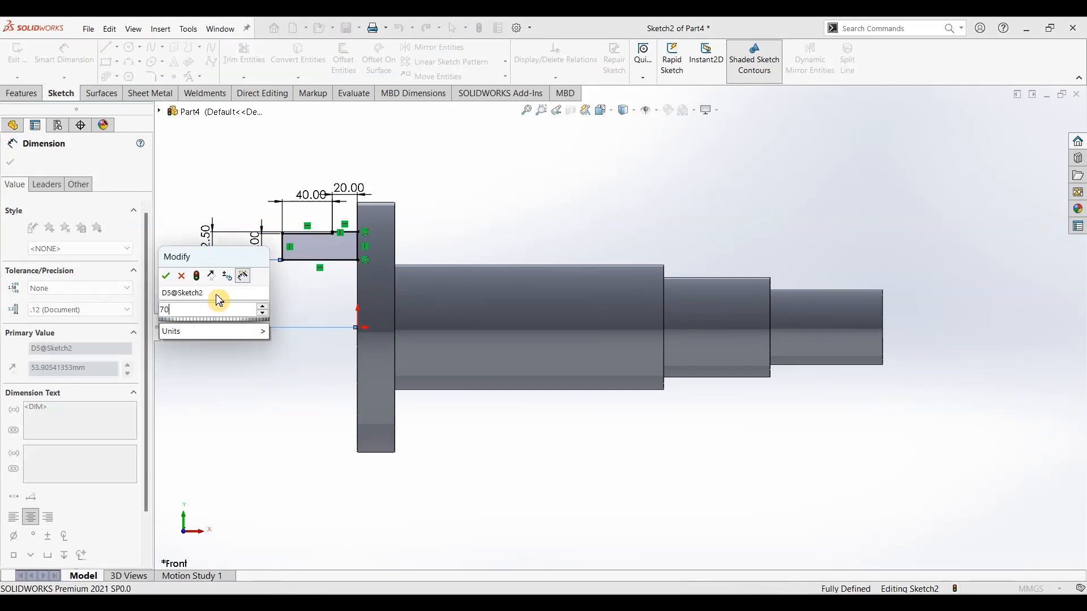
{"action": "type", "text": "70"}
{"action": "key", "text": "Return"}
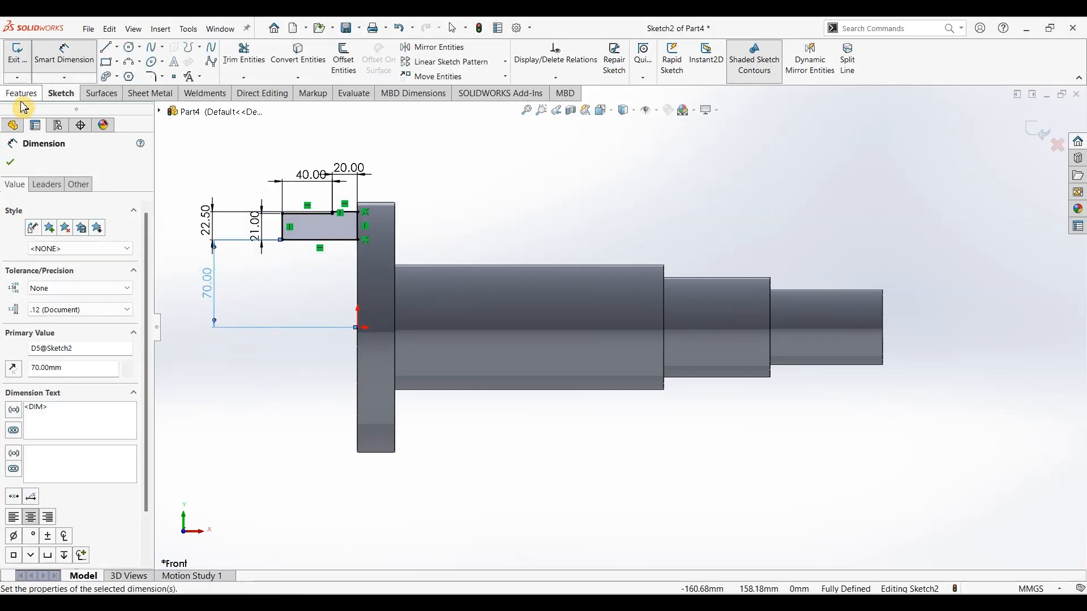
Step: Revolve the pin profile about its lower line to form the stepped crank pin on the flange
{"action": "left_click", "coordinate": [22, 94]}
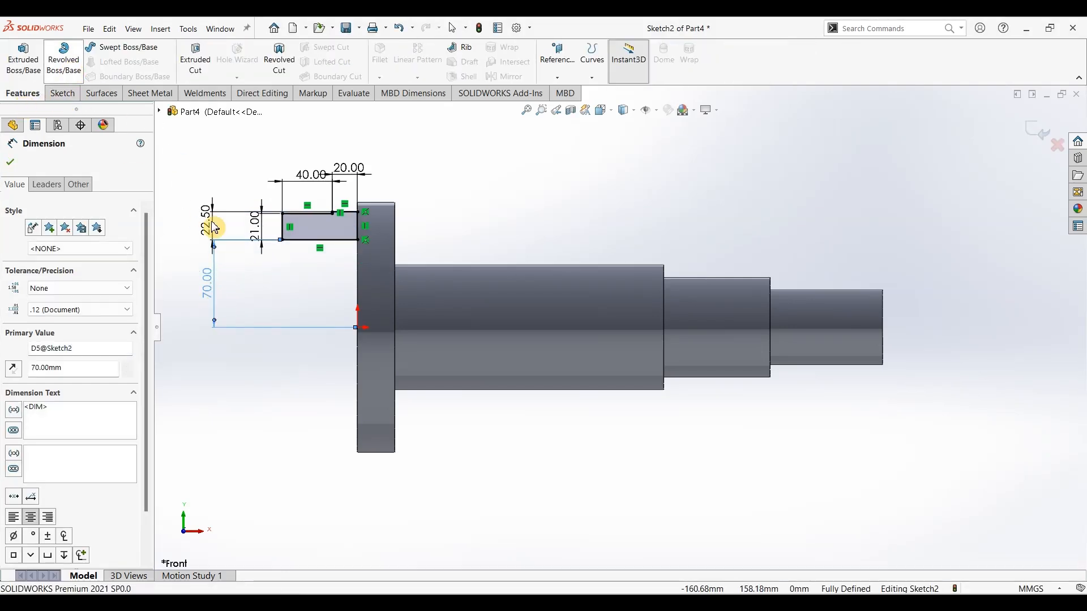
{"action": "left_click", "coordinate": [317, 240]}
{"action": "left_click", "coordinate": [10, 162]}
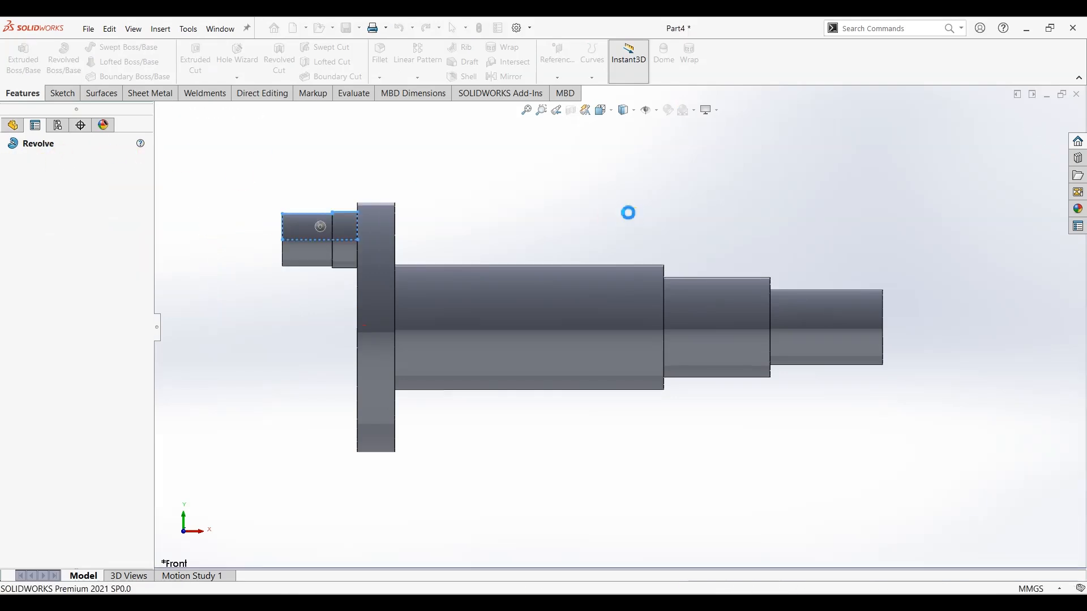
{"action": "middle_click_drag", "start_coordinate": [566, 373], "coordinate": [611, 418]}
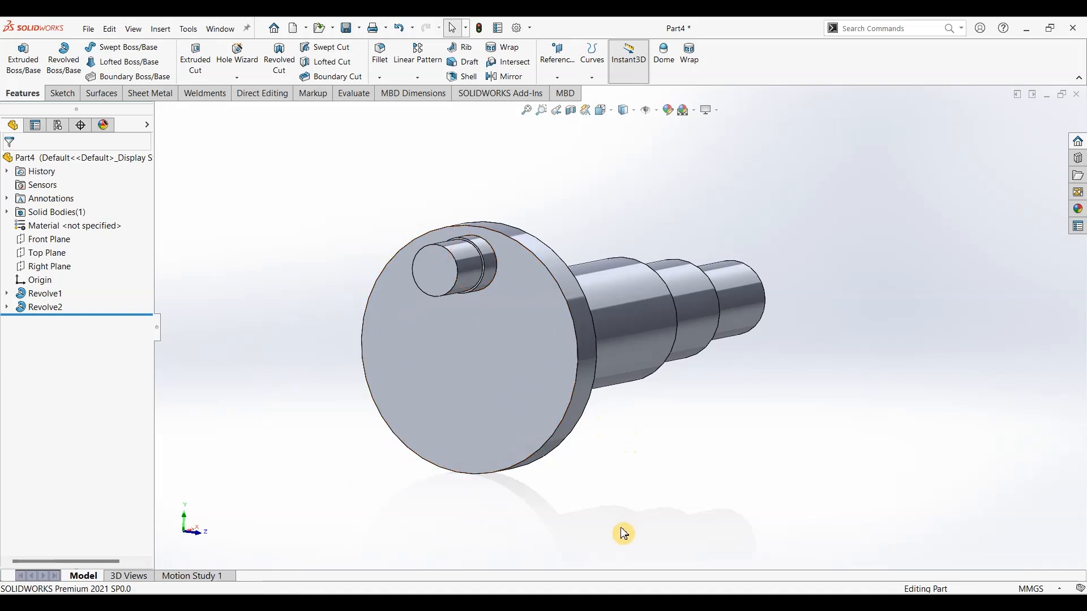
Step: Check the web shape in the drawing, start a sketch on the flange's pin-side face and convert the flange's circular edge
{"action": "key", "text": "alt+Tab"}
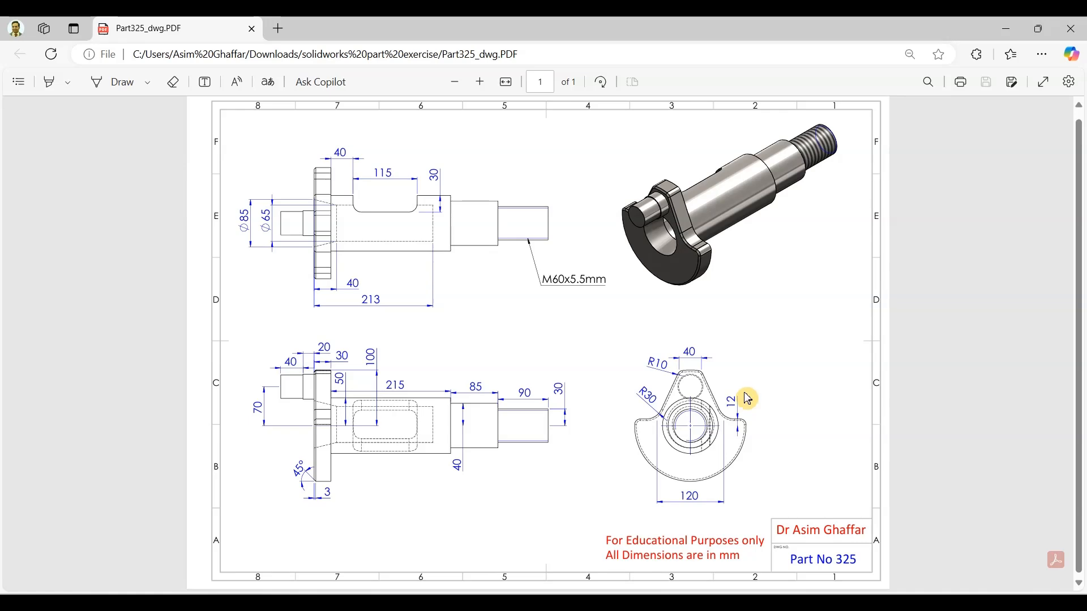
{"action": "left_click", "coordinate": [1006, 28]}
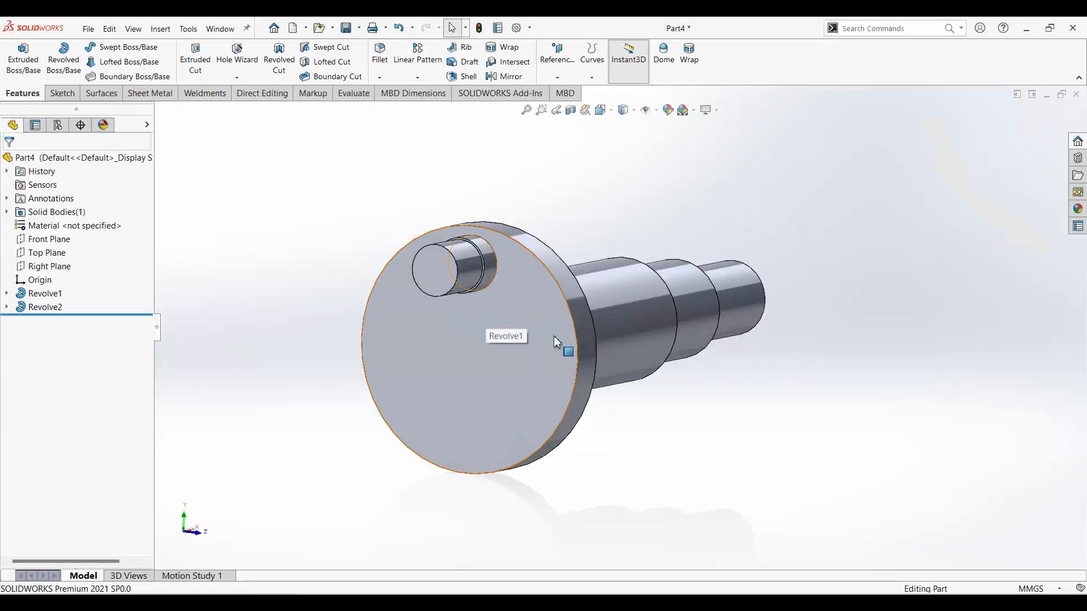
{"action": "left_click", "coordinate": [554, 340]}
{"action": "left_click", "coordinate": [62, 93]}
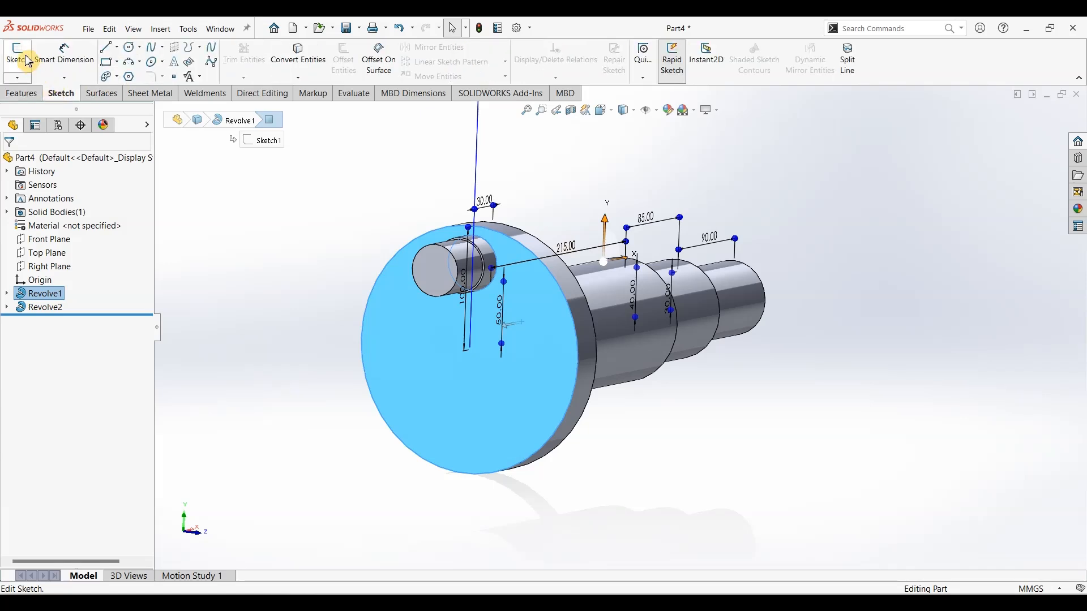
{"action": "left_click", "coordinate": [28, 61]}
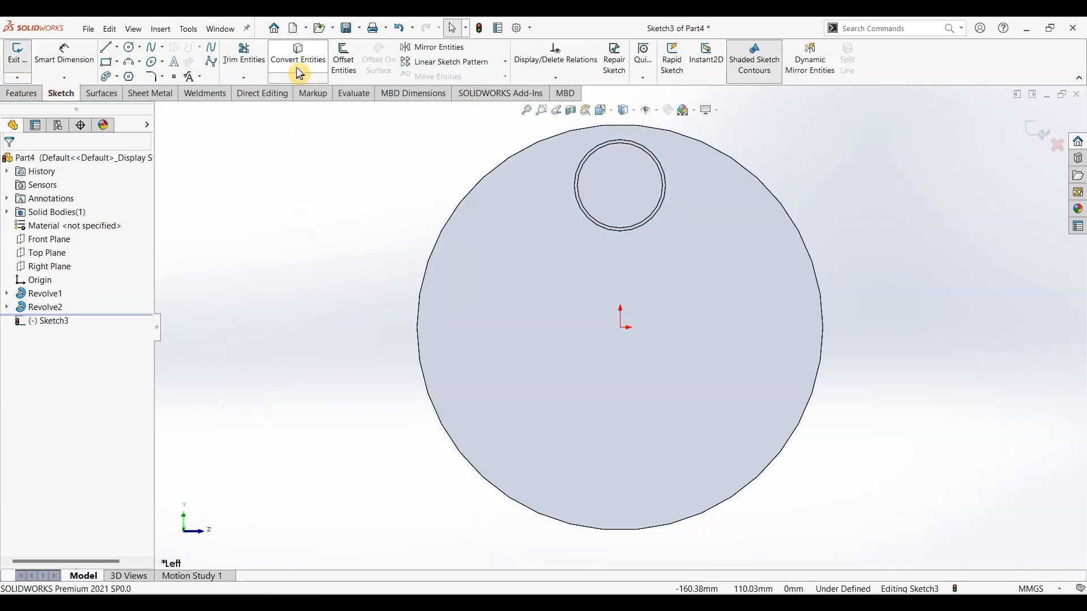
{"action": "left_click", "coordinate": [298, 73]}
{"action": "left_click", "coordinate": [483, 185]}
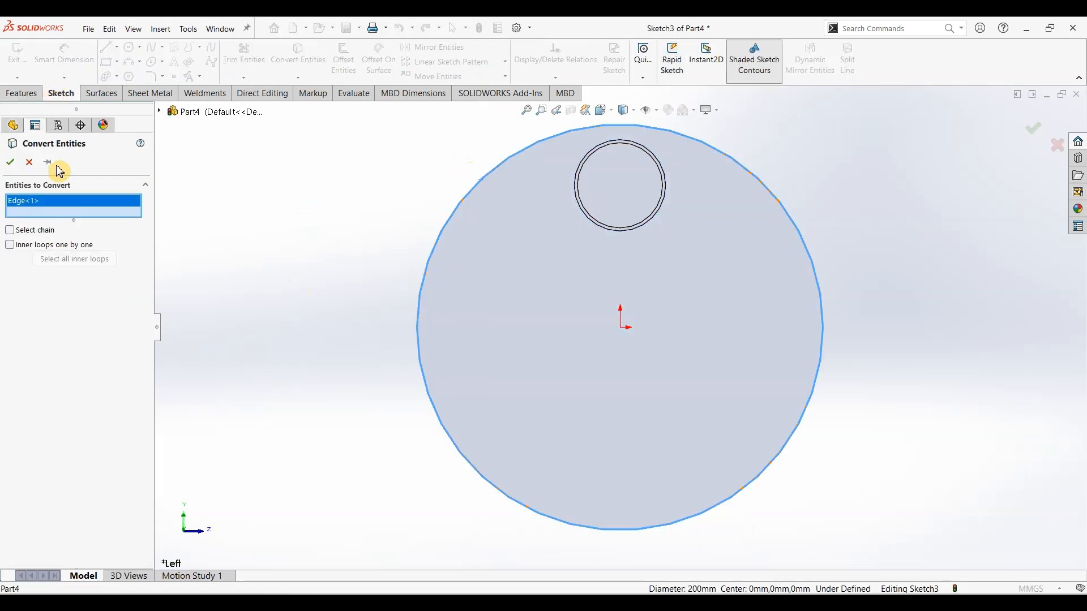
{"action": "left_click", "coordinate": [10, 163]}
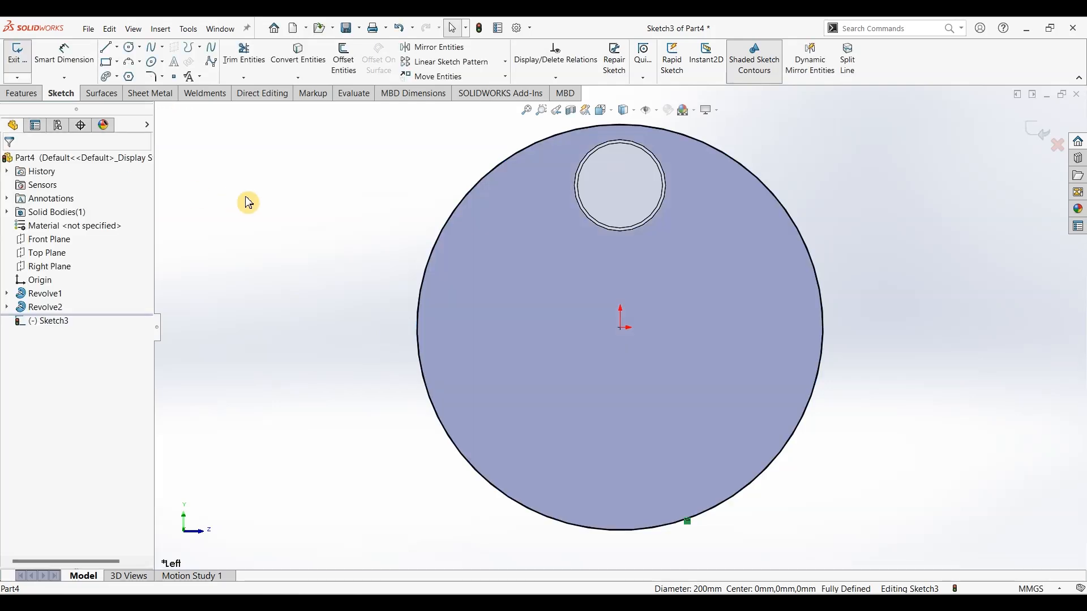
Step: Draw construction centerlines from the circle's left quadrant to the origin and from the origin up to its top quadrant
{"action": "left_click", "coordinate": [117, 47]}
{"action": "left_click", "coordinate": [126, 76]}
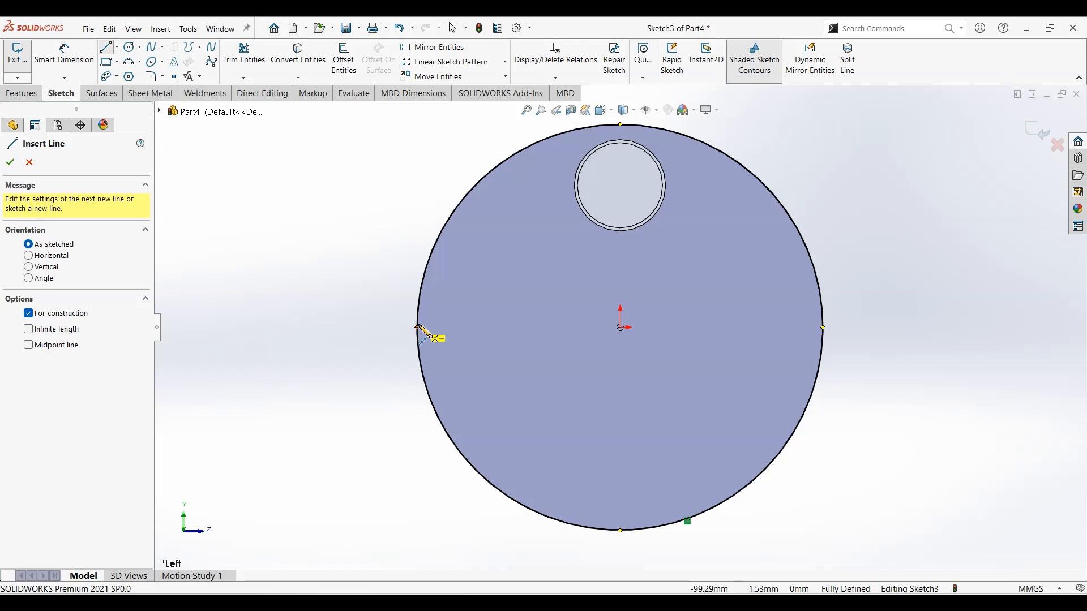
{"action": "left_click", "coordinate": [418, 328]}
{"action": "left_click", "coordinate": [621, 328]}
{"action": "left_click", "coordinate": [621, 124]}
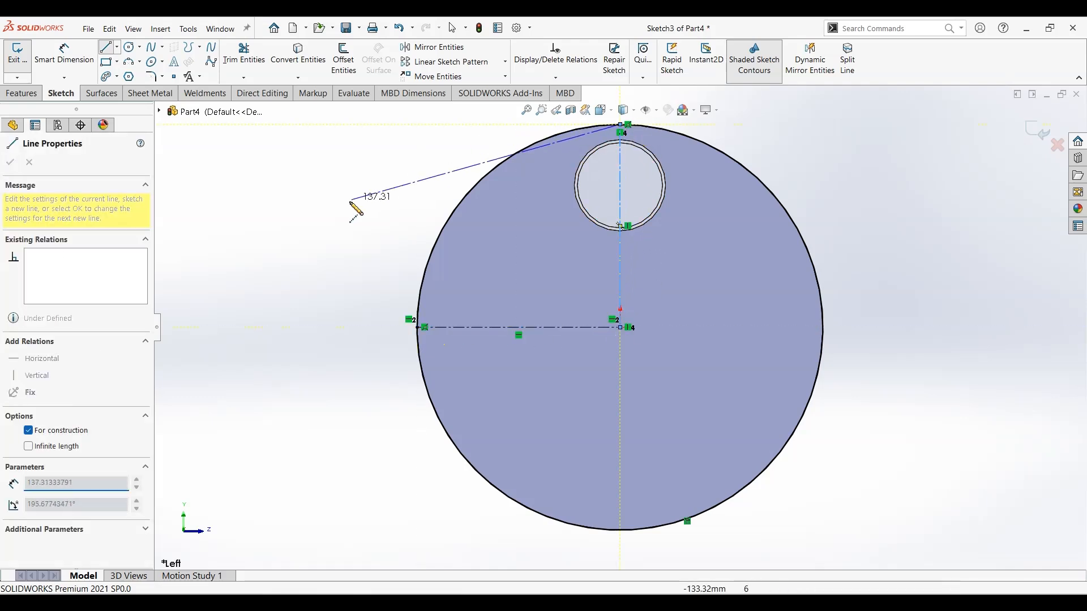
{"action": "key", "text": "Escape"}
Step: Sketch a line from the circle's left side, about 6 mm above the horizontal centerline, continued by a slanted line up to the circle
{"action": "left_click", "coordinate": [113, 54]}
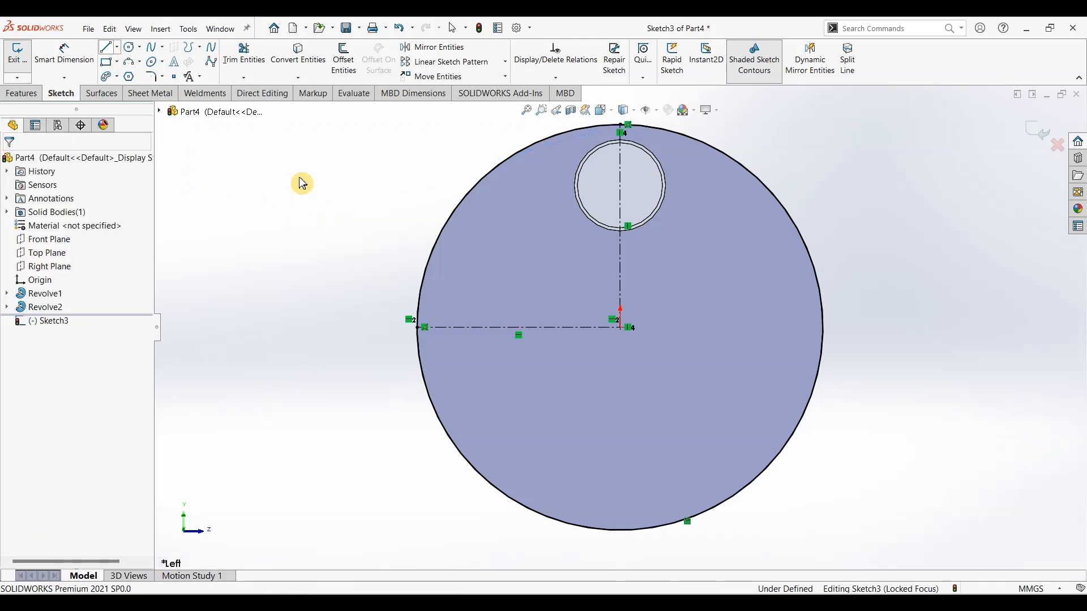
{"action": "left_click", "coordinate": [418, 315]}
{"action": "left_click", "coordinate": [512, 314]}
{"action": "left_click", "coordinate": [564, 134]}
{"action": "key", "text": "Escape"}
Step: Dimension the distance between the horizontal profile line and the horizontal centerline as 12 mm
{"action": "left_click", "coordinate": [72, 62]}
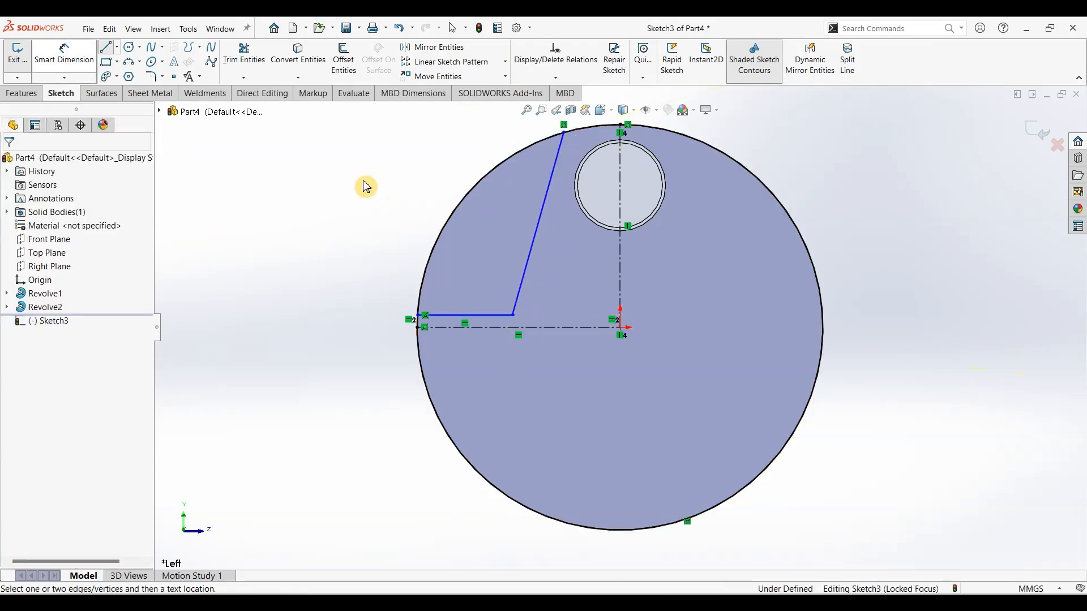
{"action": "left_click", "coordinate": [479, 315]}
{"action": "left_click", "coordinate": [474, 327]}
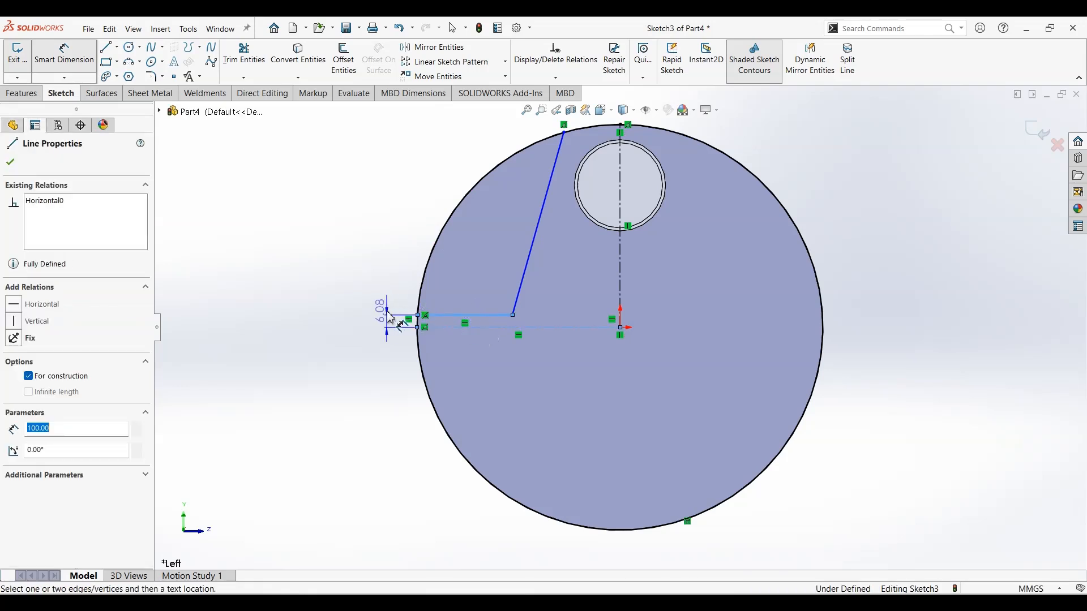
{"action": "left_click", "coordinate": [390, 317]}
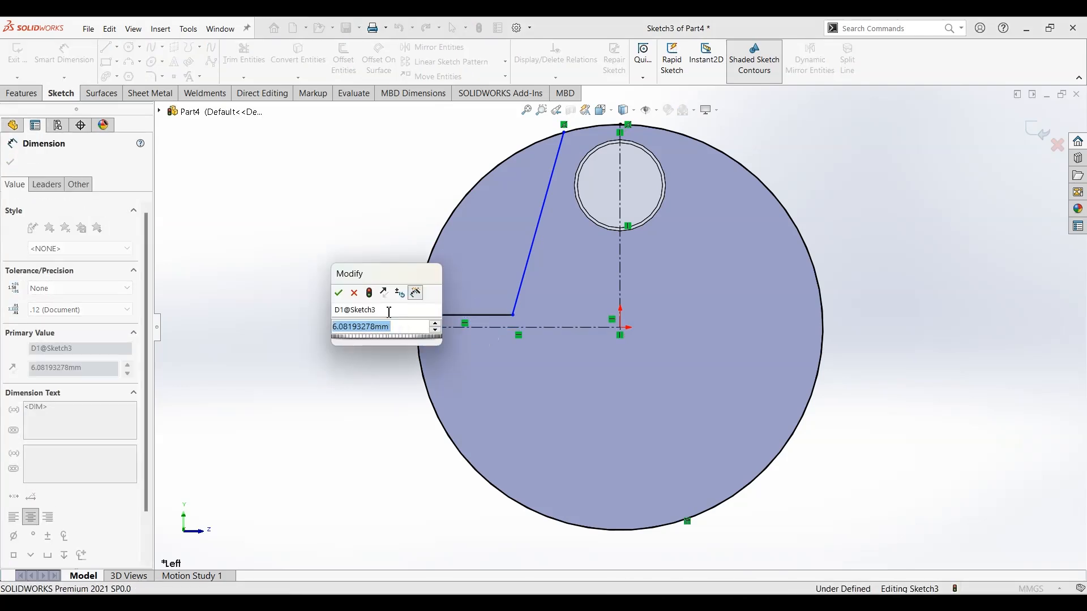
{"action": "type", "text": "12"}
{"action": "key", "text": "Return"}
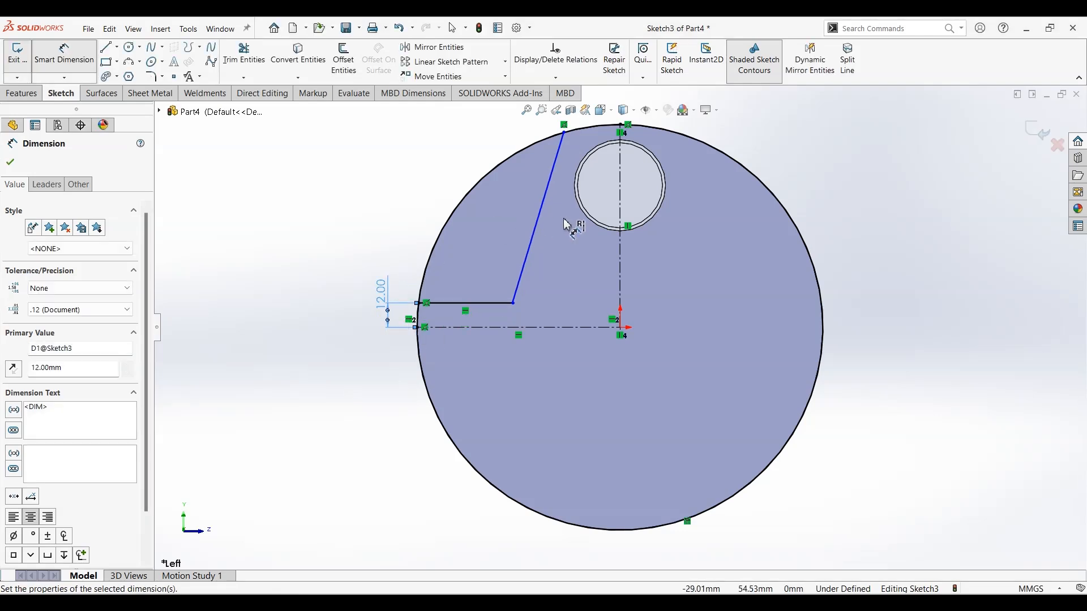
Step: Dimension the slanted line's upper end 20 mm and its lower end 60 mm from the vertical centerline
{"action": "left_click", "coordinate": [565, 133]}
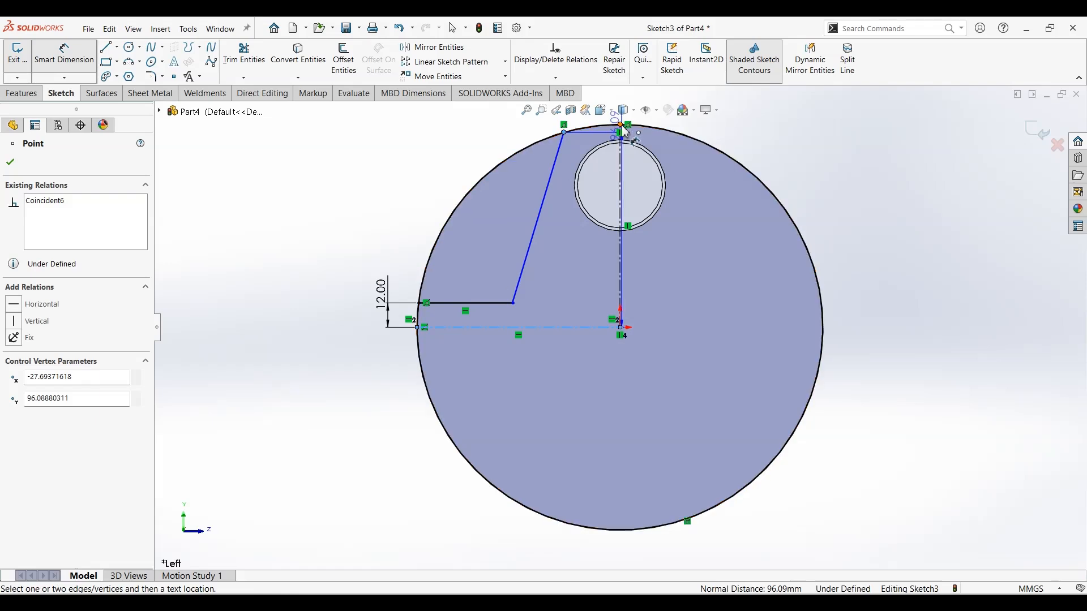
{"action": "left_click", "coordinate": [622, 125]}
{"action": "left_click", "coordinate": [611, 365]}
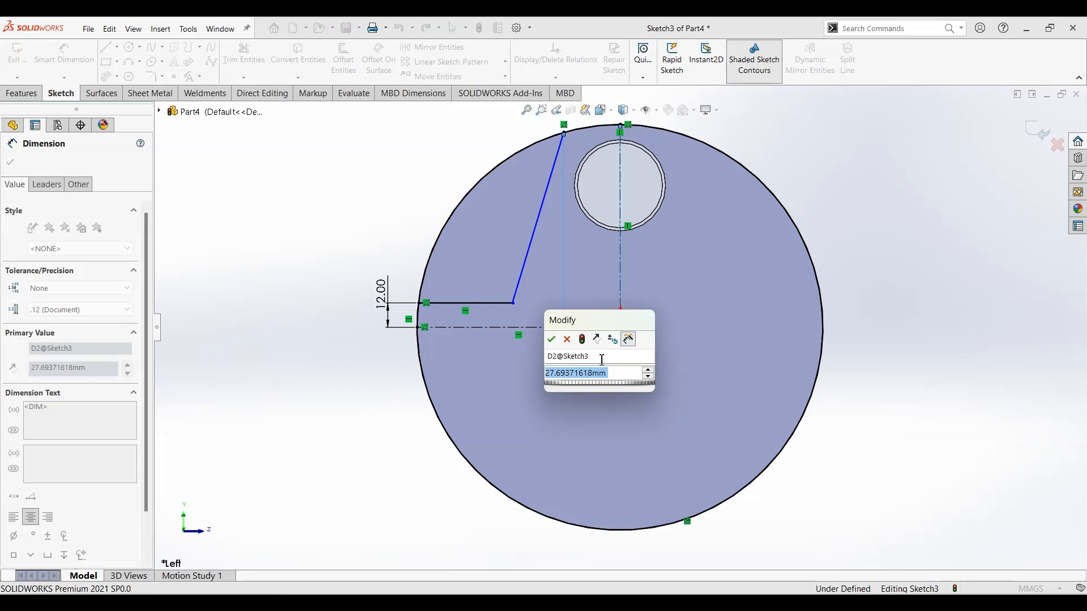
{"action": "type", "text": "20"}
{"action": "key", "text": "Return"}
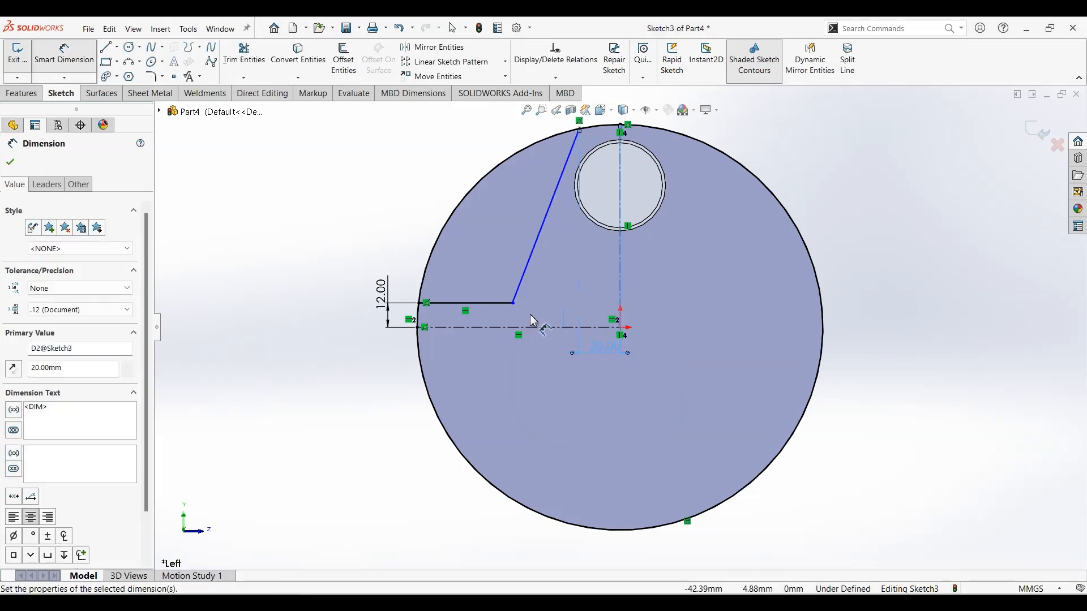
{"action": "left_click", "coordinate": [514, 306]}
{"action": "left_click", "coordinate": [621, 286]}
{"action": "left_click", "coordinate": [568, 424]}
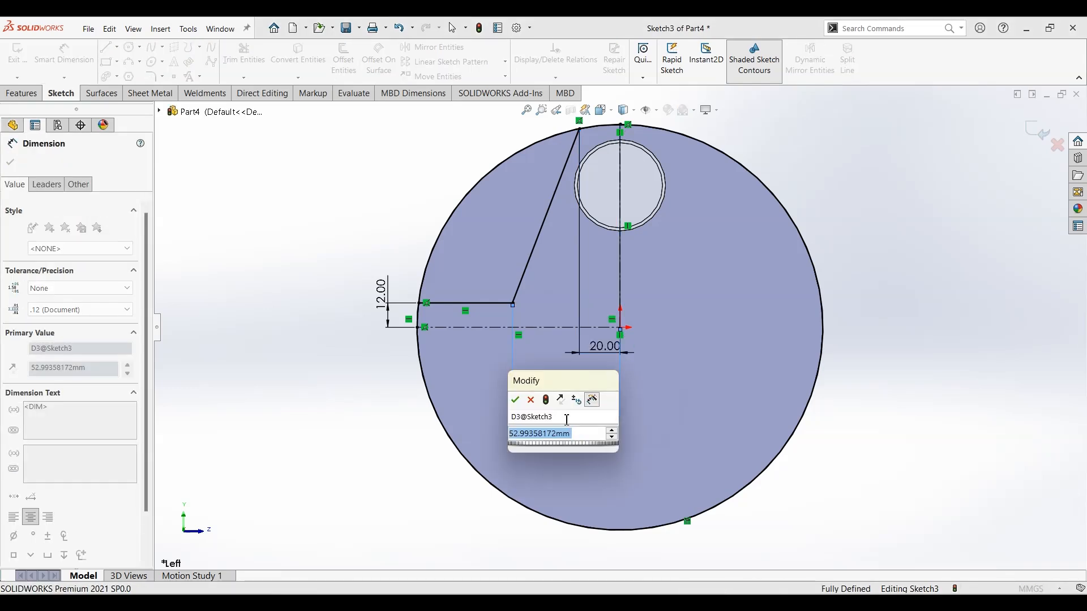
{"action": "type", "text": "60"}
{"action": "key", "text": "Return"}
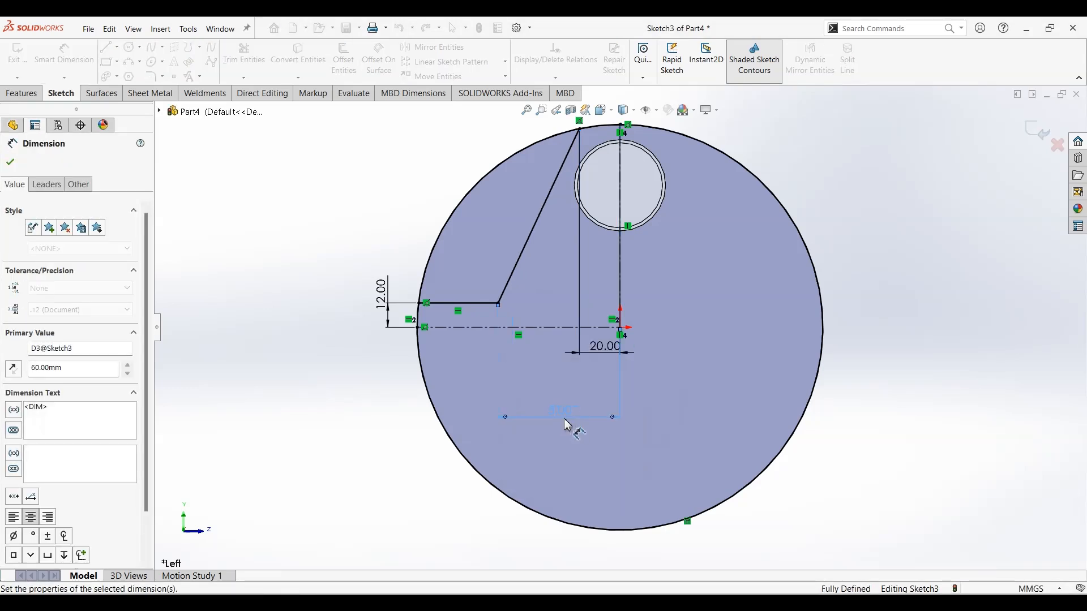
Step: Round the corner between the horizontal and slanted profile lines with a 30 mm sketch fillet
{"action": "left_click", "coordinate": [152, 77]}
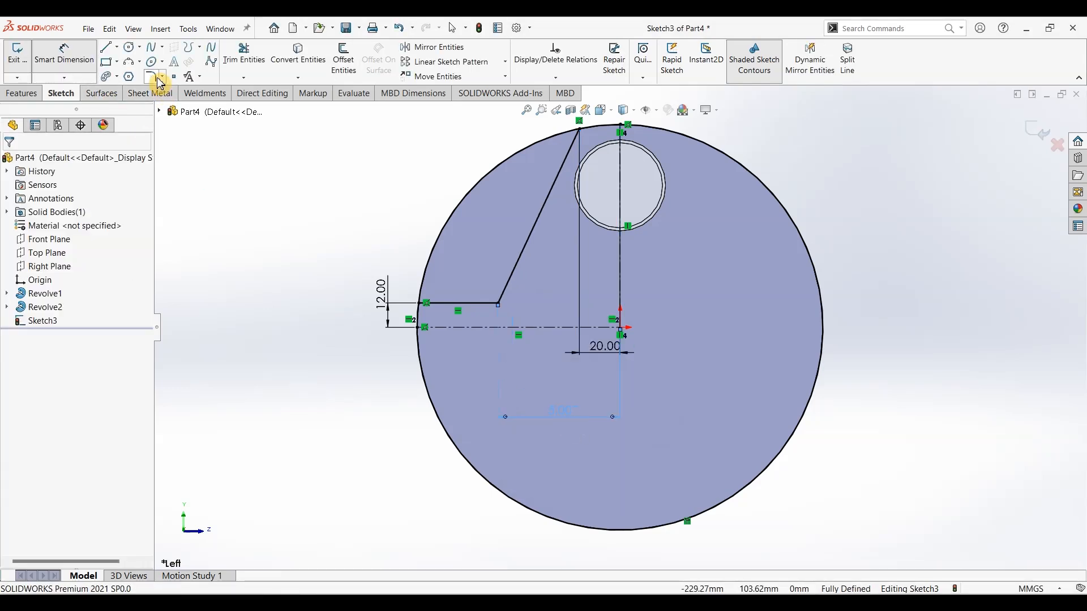
{"action": "left_click", "coordinate": [499, 305]}
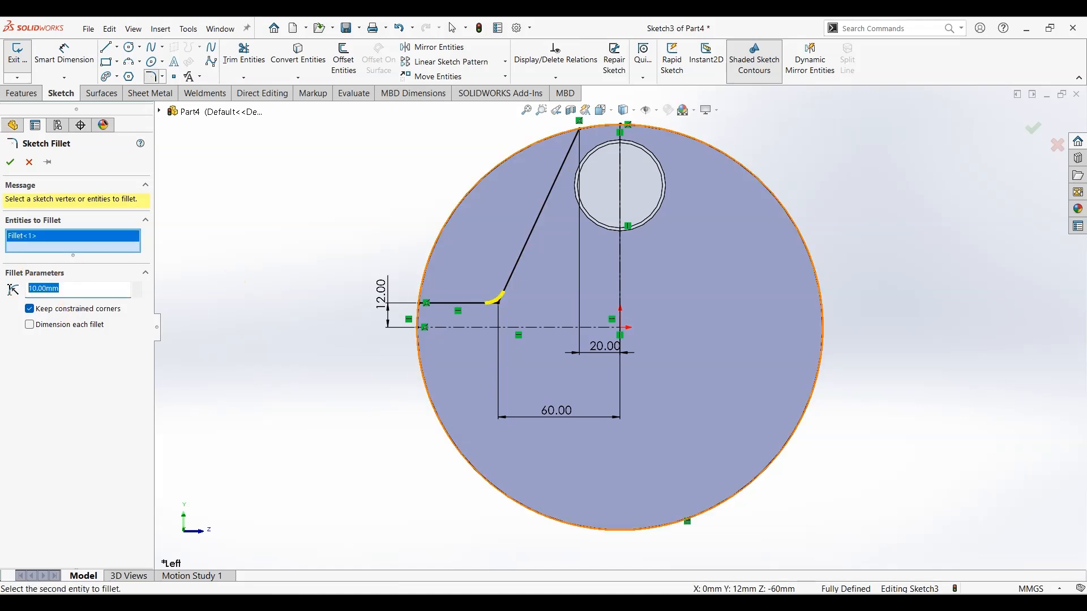
{"action": "type", "text": "30"}
{"action": "key", "text": "Return"}
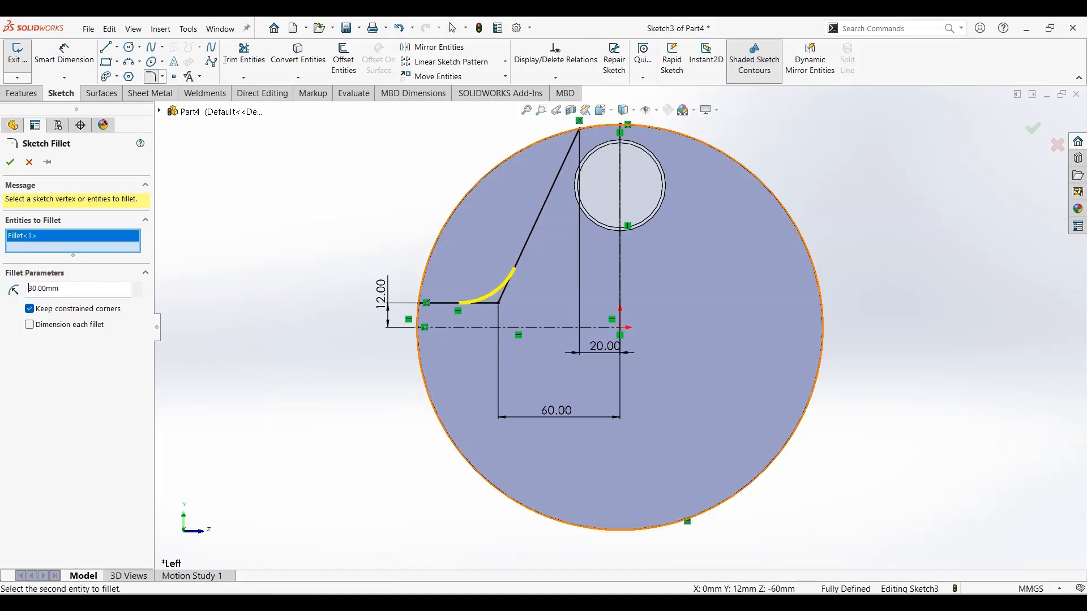
{"action": "left_click", "coordinate": [11, 164]}
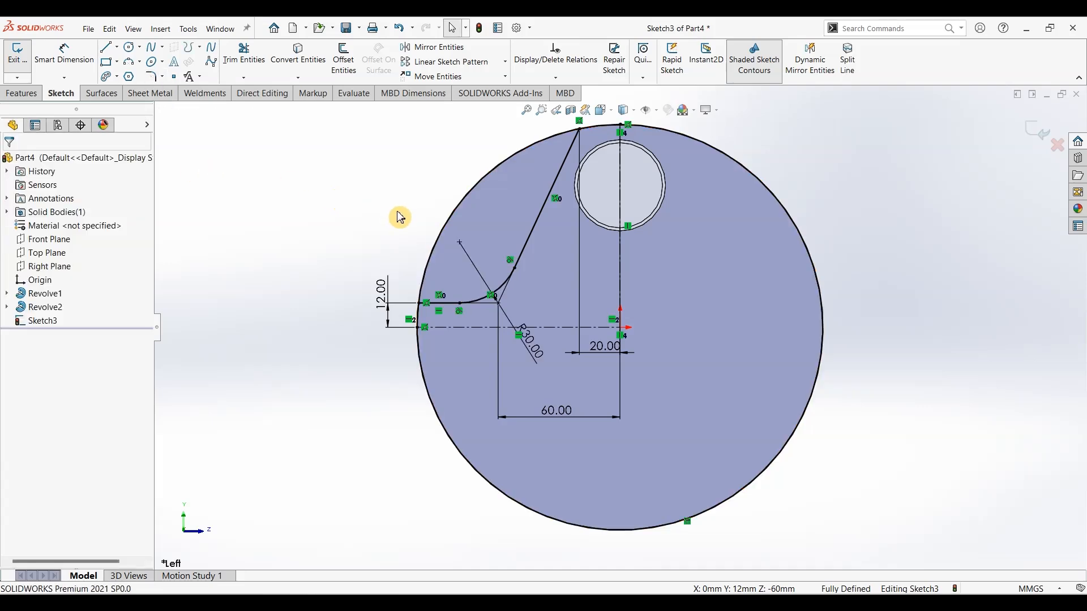
Step: Mirror the horizontal line, fillet arc and slanted line about the vertical centerline
{"action": "left_click", "coordinate": [463, 306]}
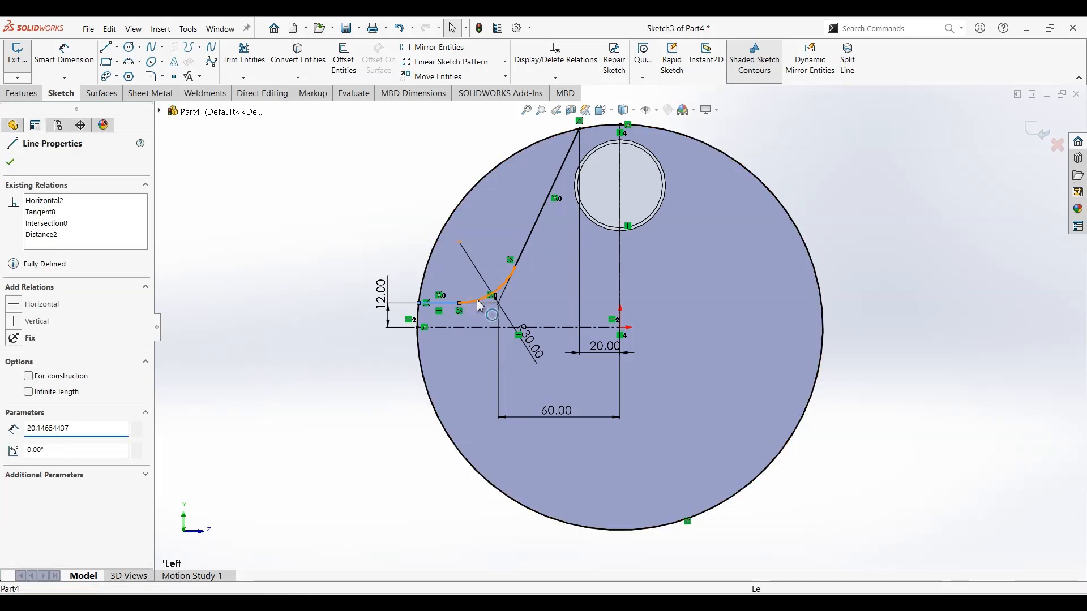
{"action": "left_click", "coordinate": [486, 297], "text": "ctrl"}
{"action": "left_click", "coordinate": [532, 242], "text": "ctrl"}
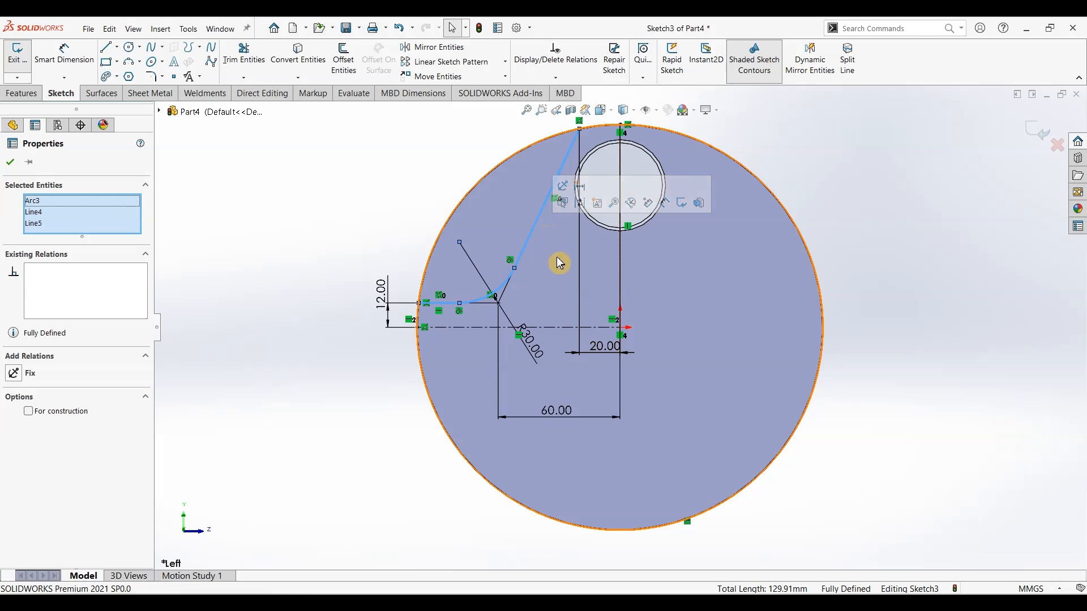
{"action": "left_click", "coordinate": [620, 268], "text": "ctrl"}
{"action": "left_click", "coordinate": [434, 48]}
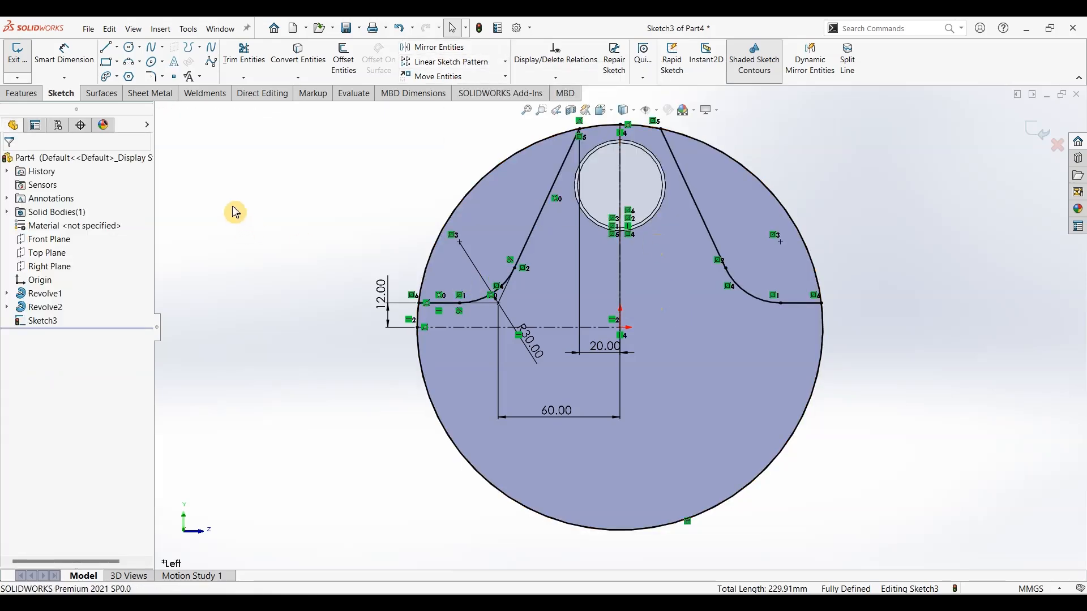
Step: Trim the circle's large lower arc and the short top arc between the slanted lines, leaving two closed side regions
{"action": "left_click", "coordinate": [244, 54]}
{"action": "left_click_drag", "start_coordinate": [391, 414], "coordinate": [495, 389]}
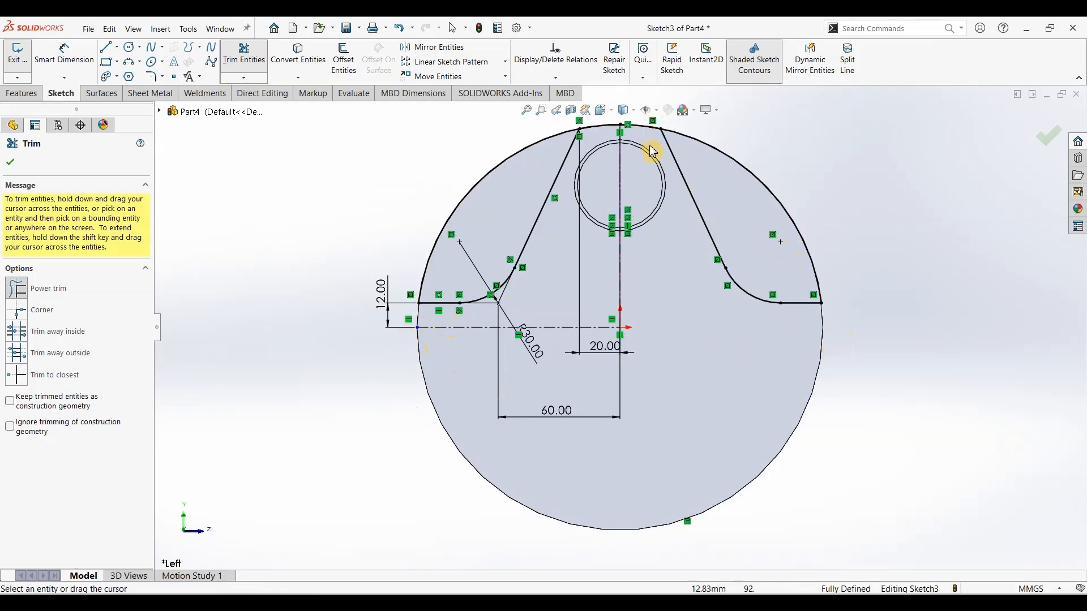
{"action": "scroll", "coordinate": [644, 163], "scroll_direction": "down", "scroll_amount": 2}
{"action": "middle_click_drag", "start_coordinate": [643, 163], "coordinate": [641, 207], "text": "ctrl"}
{"action": "scroll", "coordinate": [641, 206], "scroll_direction": "up", "scroll_amount": 4}
{"action": "left_click_drag", "start_coordinate": [633, 274], "coordinate": [634, 276]}
{"action": "left_click_drag", "start_coordinate": [573, 238], "coordinate": [562, 287]}
{"action": "scroll", "coordinate": [625, 380], "scroll_direction": "up", "scroll_amount": 4}
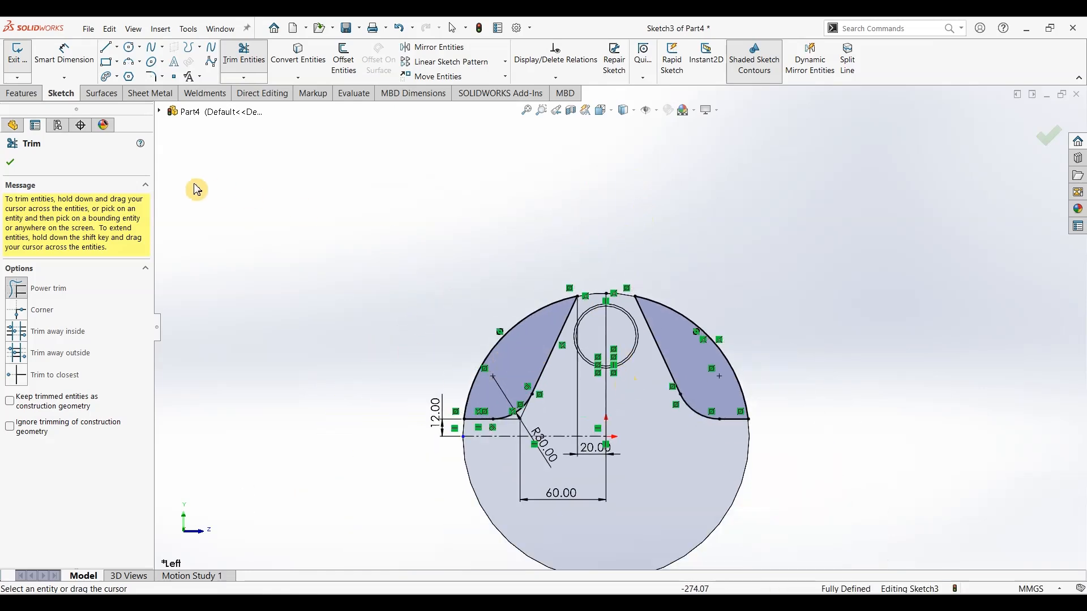
{"action": "left_click", "coordinate": [10, 162]}
Step: Cut the two side regions out of the flange with an extruded cut using the Up To Next end condition
{"action": "left_click", "coordinate": [21, 95]}
{"action": "left_click", "coordinate": [195, 59]}
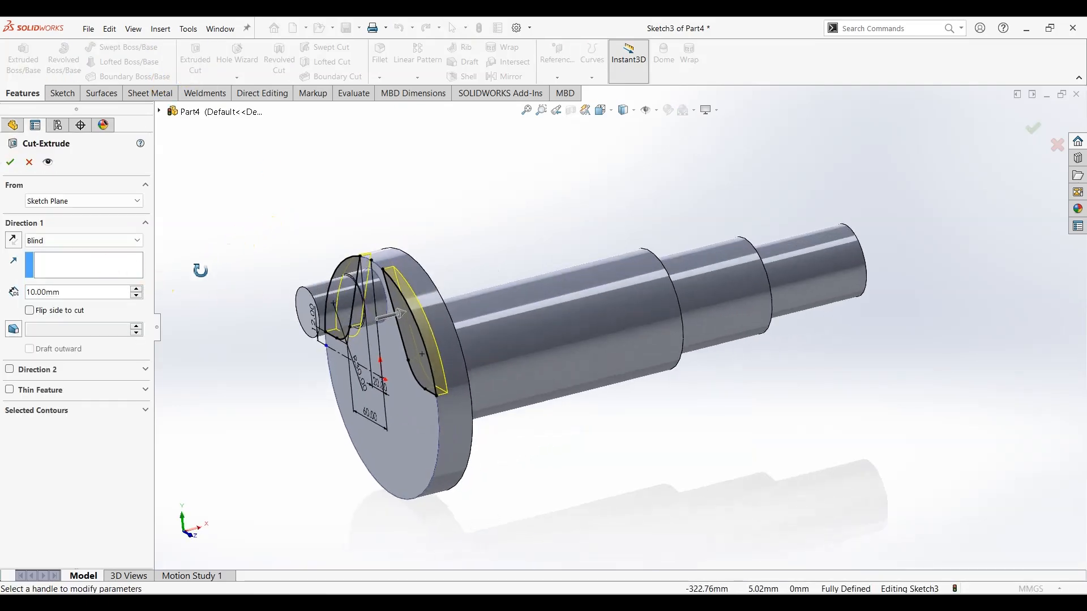
{"action": "left_click", "coordinate": [86, 241]}
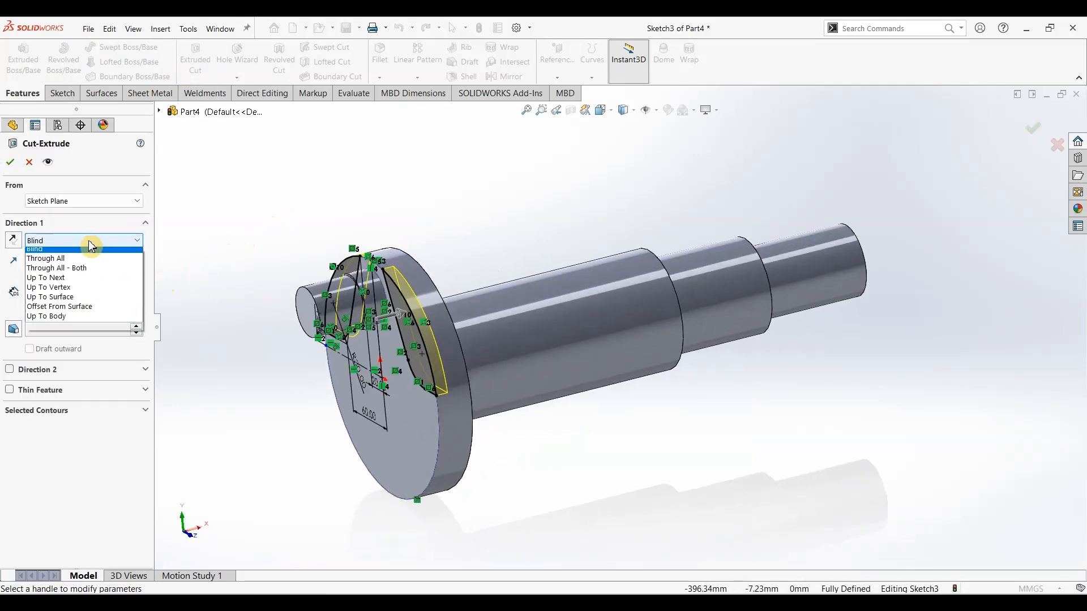
{"action": "left_click", "coordinate": [64, 282]}
{"action": "left_click", "coordinate": [10, 162]}
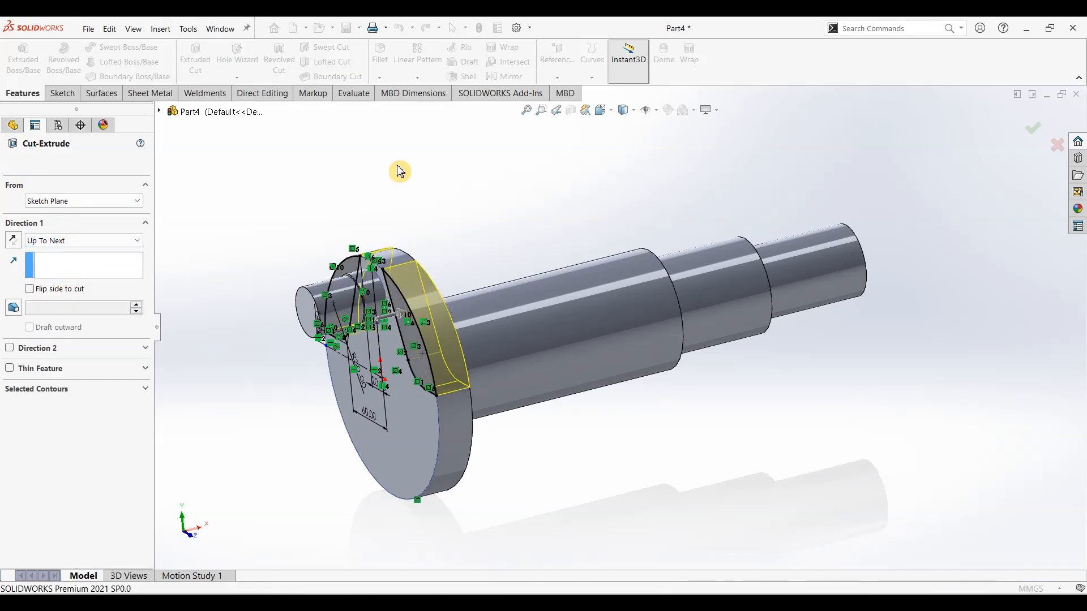
Step: Fillet the four outer corner edges of the flange web with a 10 mm radius
{"action": "middle_click_drag", "start_coordinate": [245, 291], "coordinate": [308, 274]}
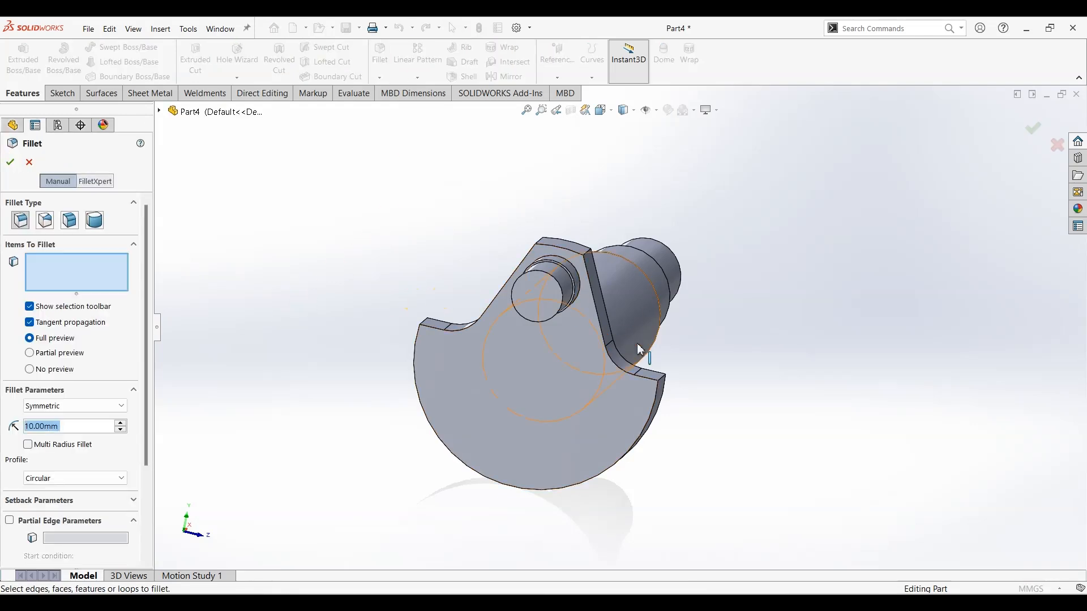
{"action": "left_click", "coordinate": [667, 382]}
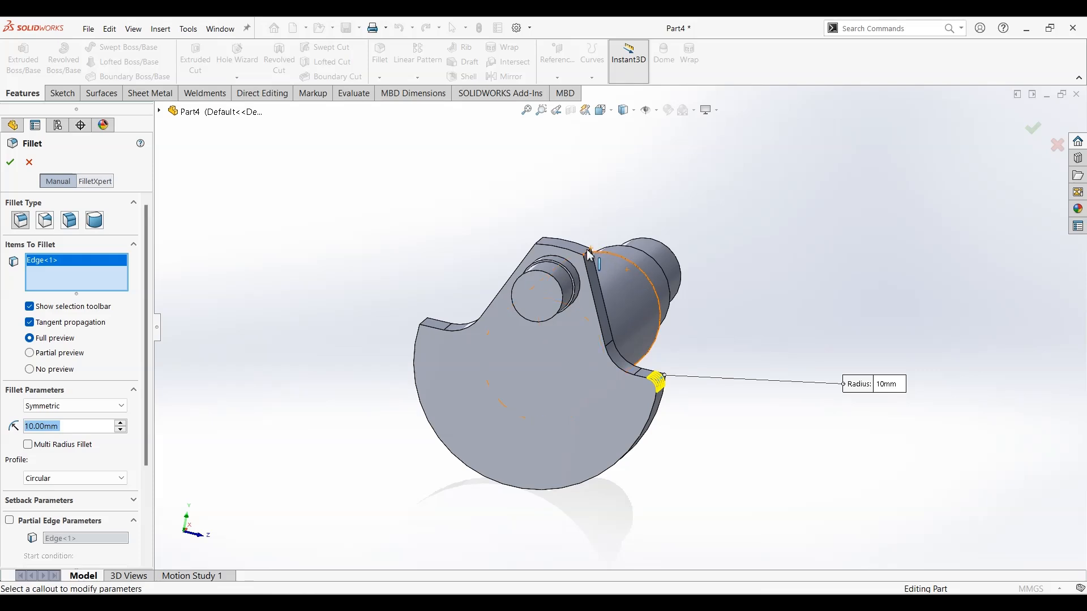
{"action": "left_click", "coordinate": [546, 246]}
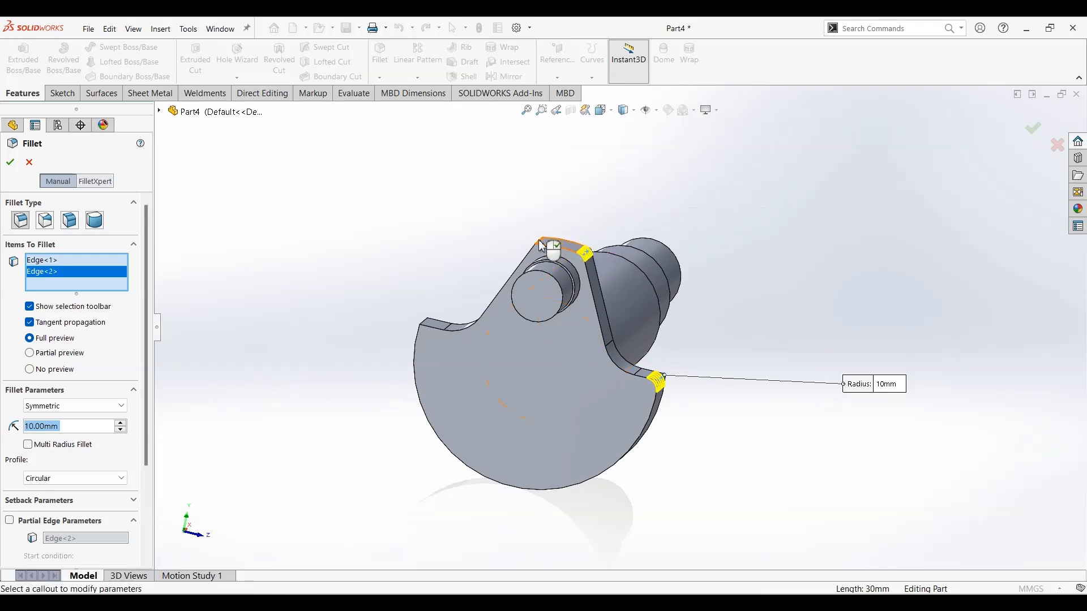
{"action": "left_click", "coordinate": [452, 320]}
{"action": "left_click", "coordinate": [428, 324]}
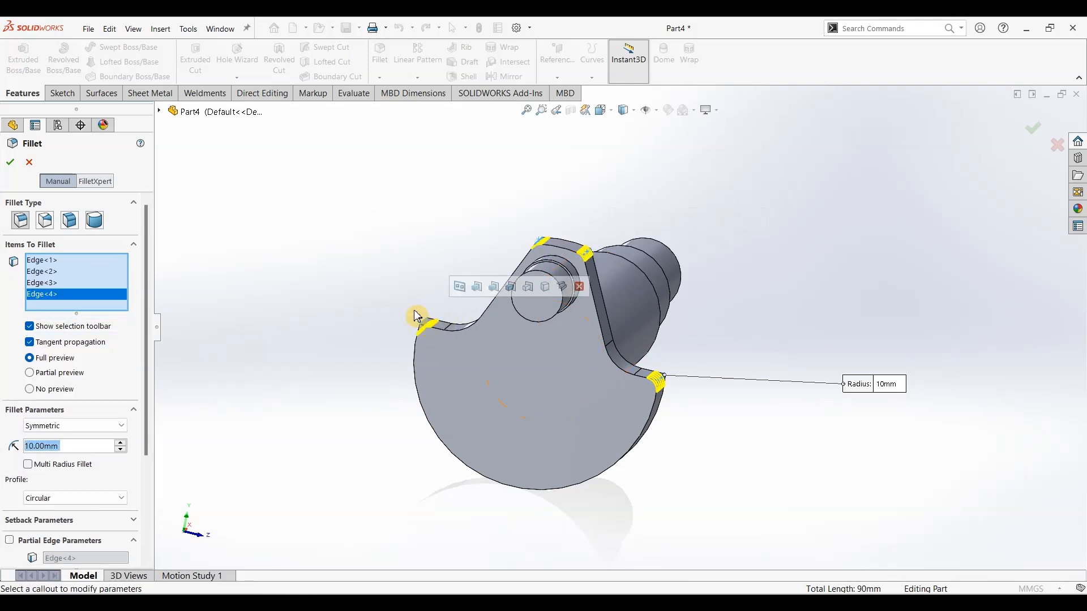
{"action": "left_click", "coordinate": [11, 164]}
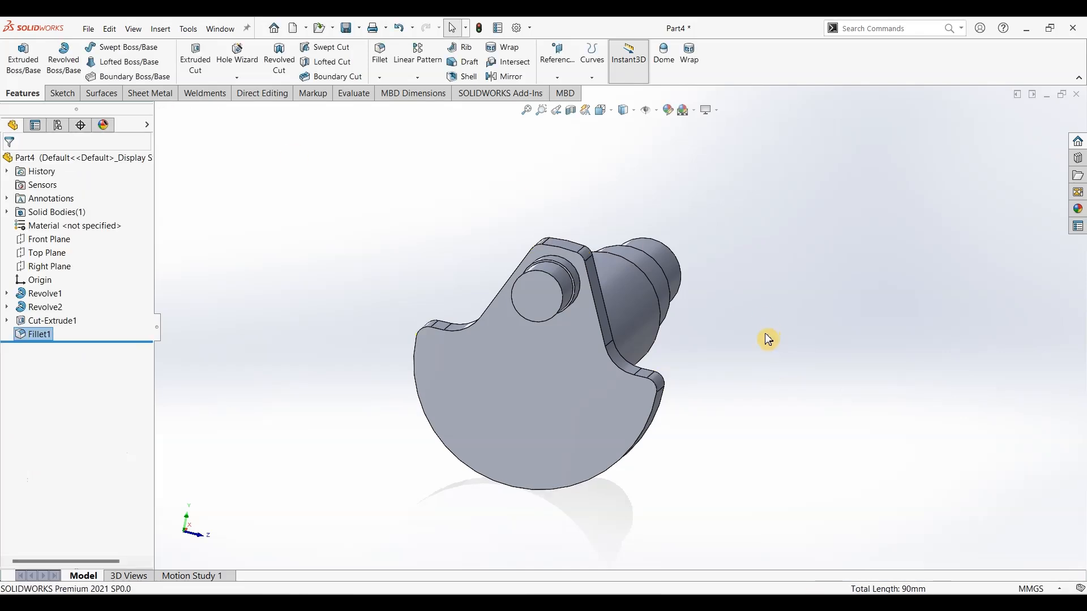
Step: Sketch a corner rectangle about 129 mm long and 30 mm high on the Top Plane, inward from the large shaft section's upper edge
{"action": "middle_click_drag", "start_coordinate": [755, 405], "coordinate": [698, 413]}
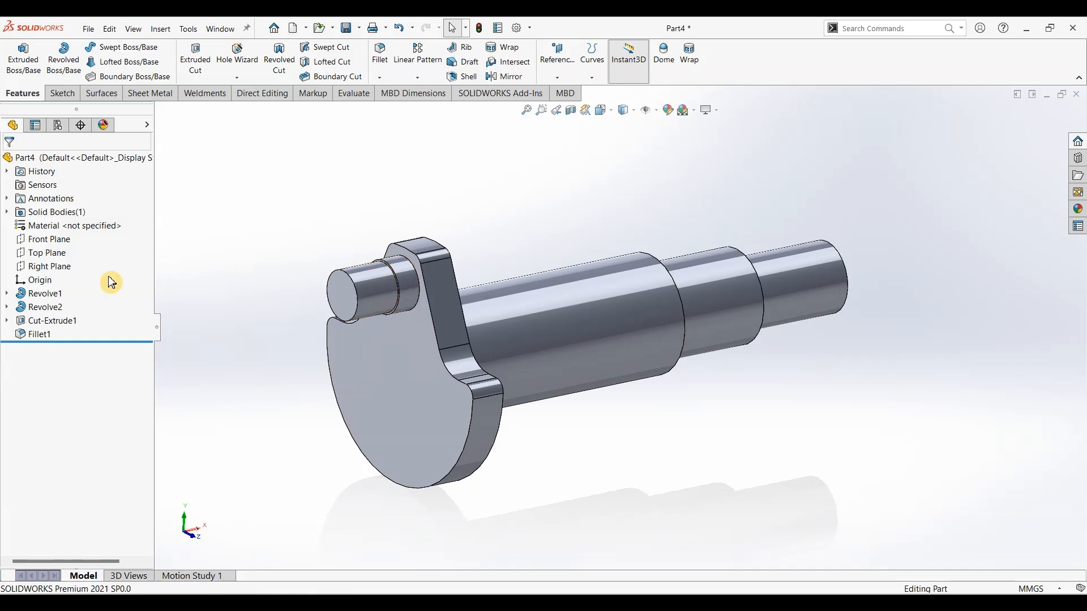
{"action": "left_click", "coordinate": [56, 253]}
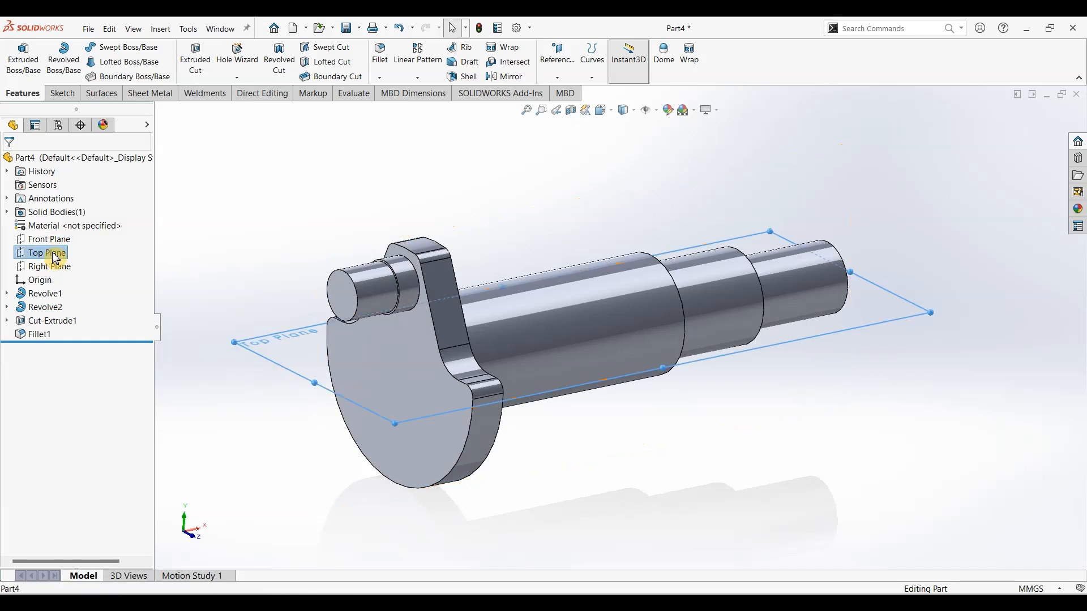
{"action": "left_click", "coordinate": [61, 93]}
{"action": "left_click", "coordinate": [22, 67]}
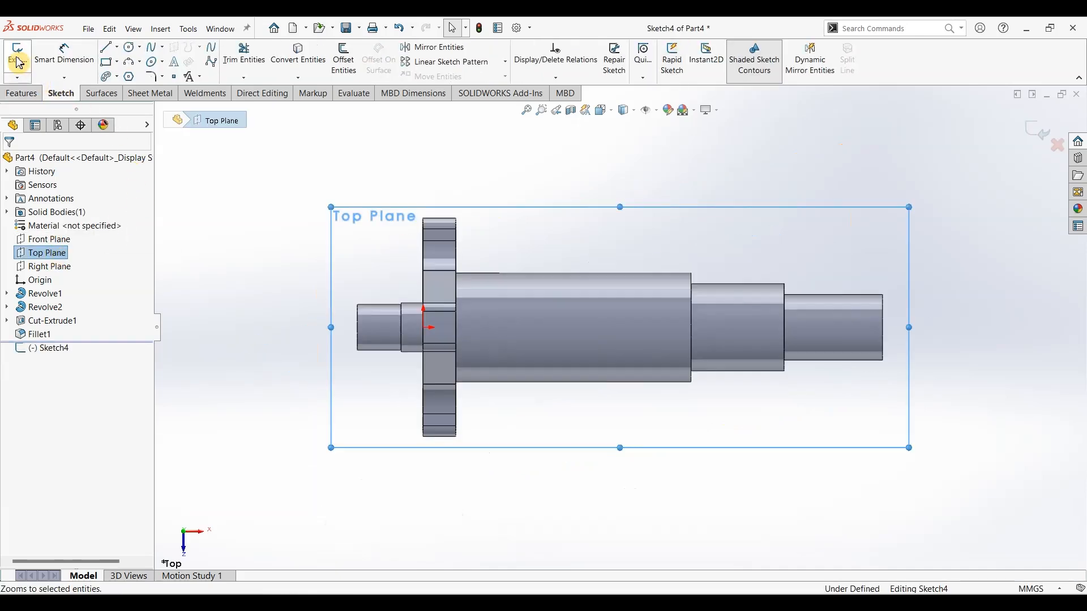
{"action": "left_click", "coordinate": [113, 63]}
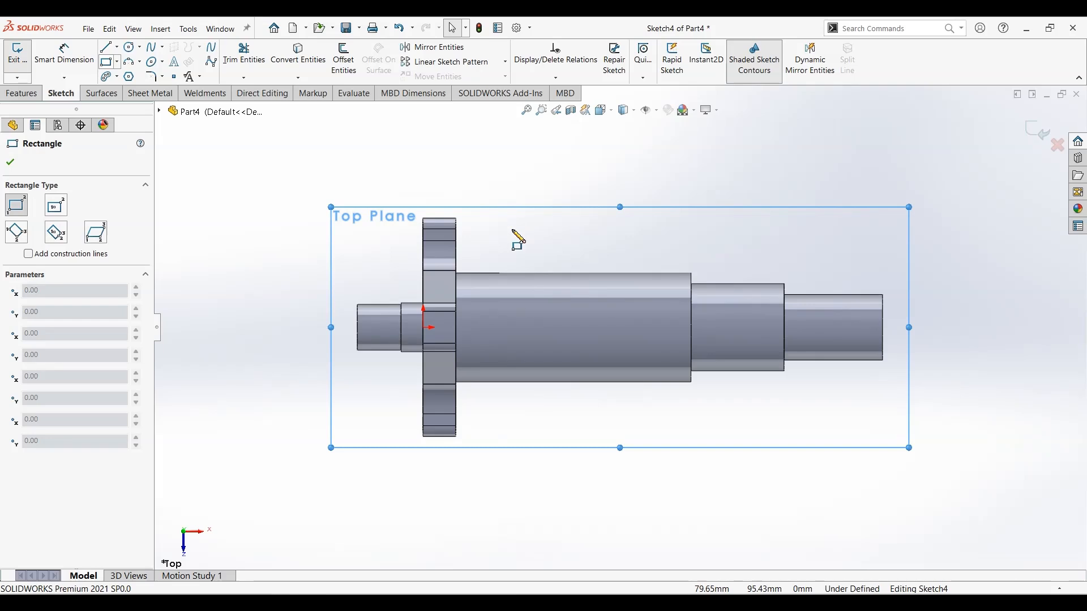
{"action": "left_click", "coordinate": [512, 284]}
{"action": "left_click", "coordinate": [643, 306]}
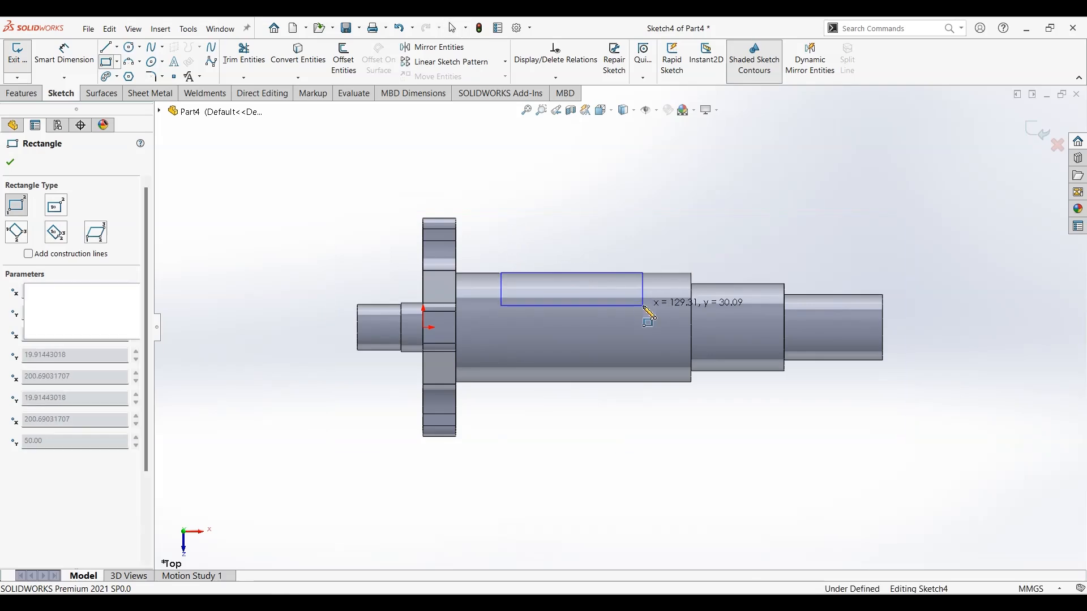
Step: Dimension the rectangle to a height of 30 mm and a length of 115 mm
{"action": "left_click", "coordinate": [64, 54]}
{"action": "left_click", "coordinate": [644, 289]}
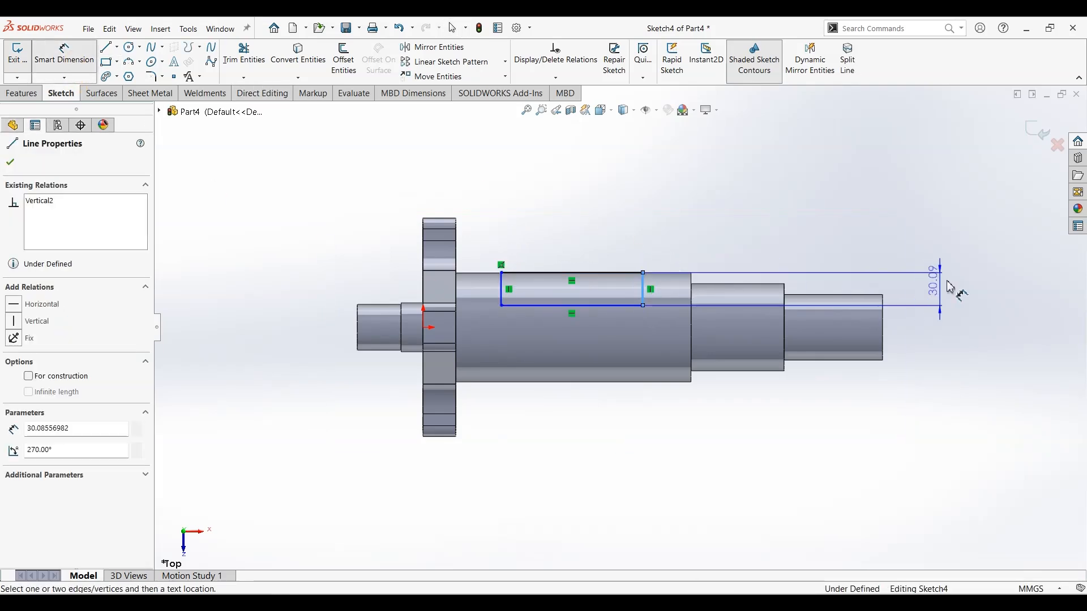
{"action": "left_click", "coordinate": [951, 288]}
{"action": "type", "text": "30"}
{"action": "key", "text": "Return"}
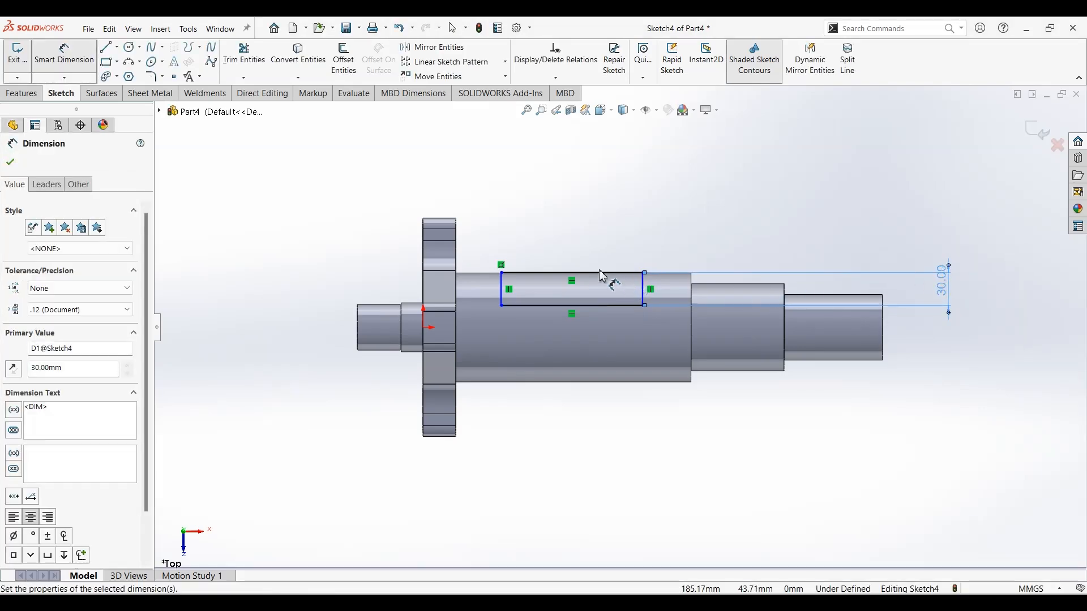
{"action": "left_click", "coordinate": [595, 274]}
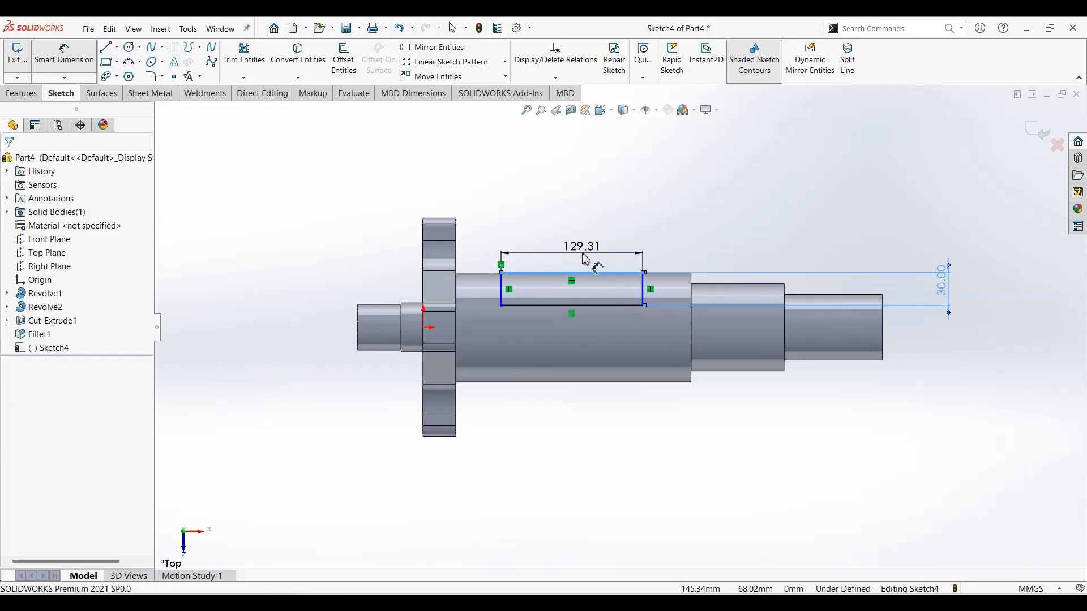
{"action": "left_click", "coordinate": [585, 254]}
{"action": "type", "text": "115"}
{"action": "key", "text": "Return"}
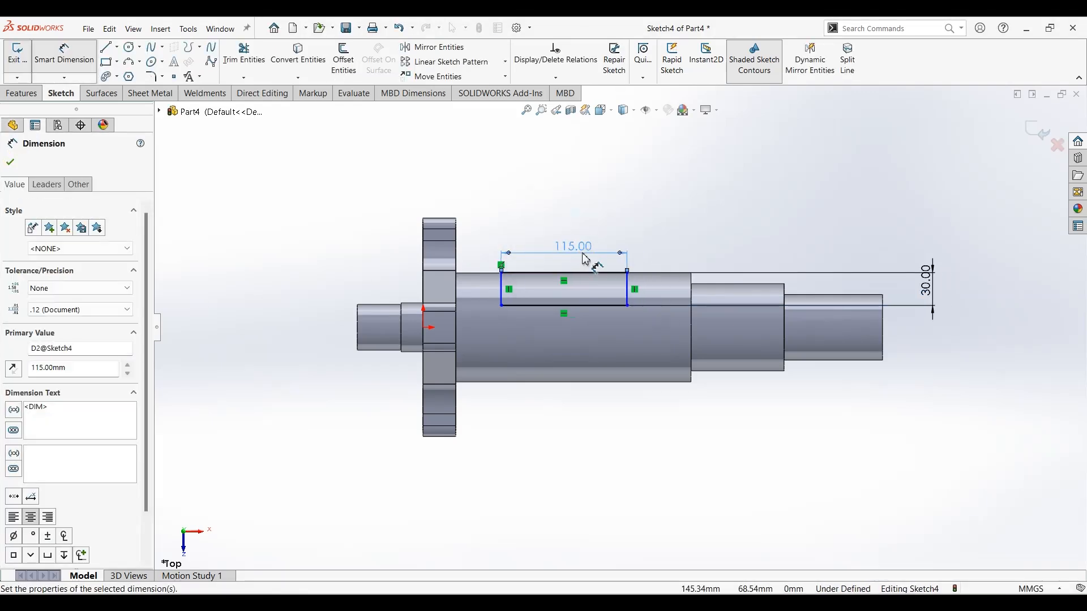
{"action": "left_click", "coordinate": [502, 306]}
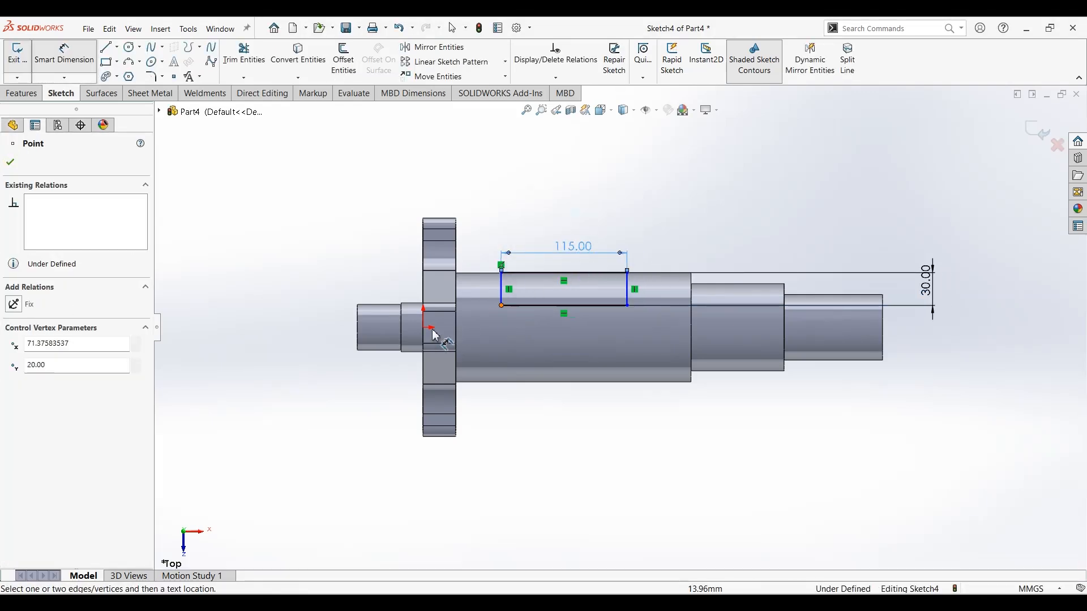
{"action": "left_click", "coordinate": [424, 327]}
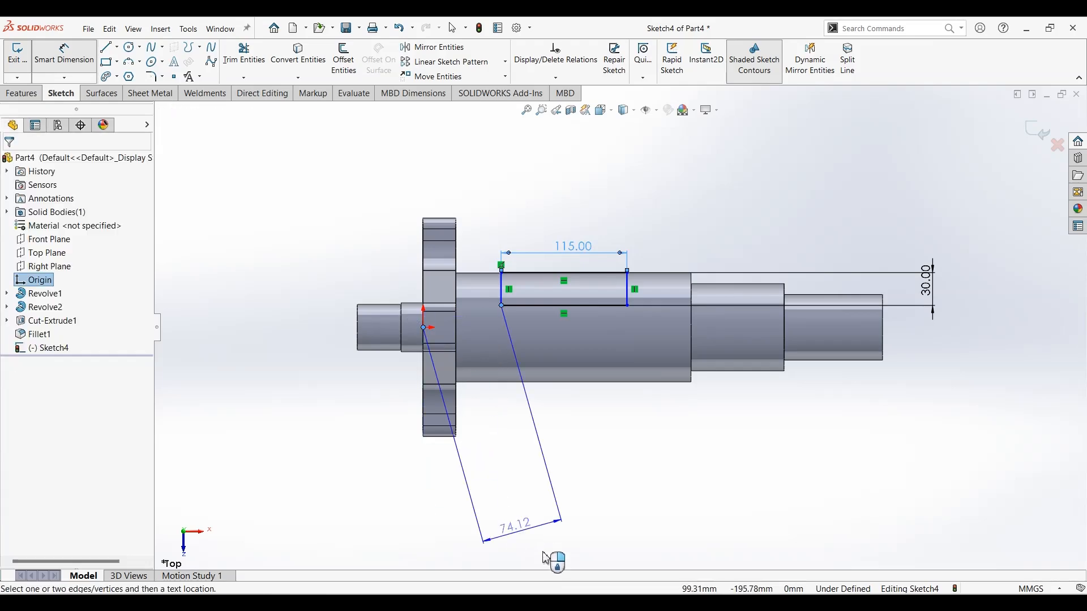
{"action": "key", "text": "alt+Tab"}
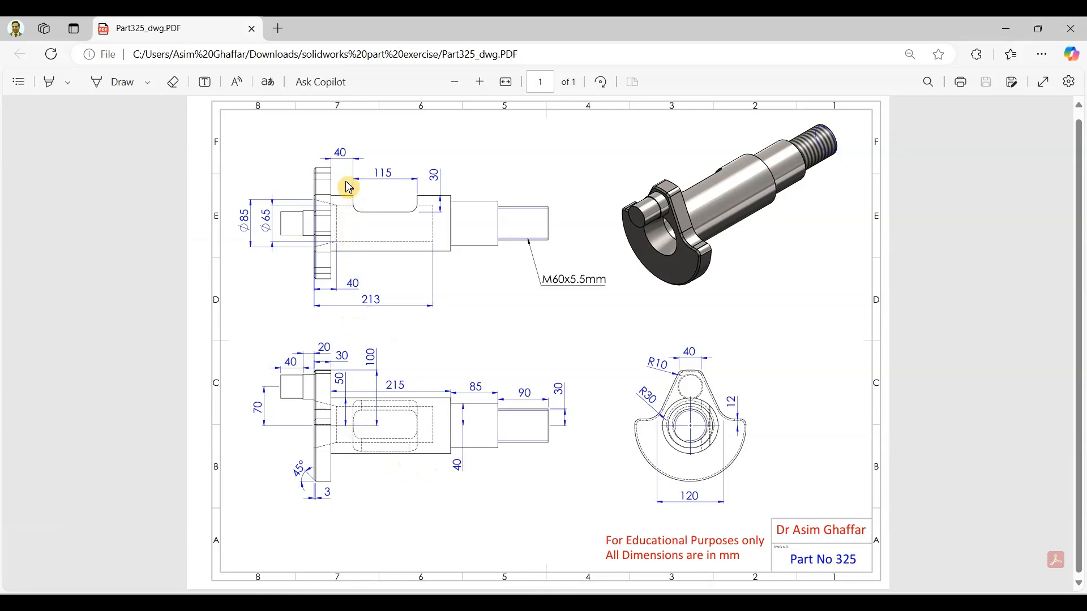
{"action": "left_click", "coordinate": [1007, 34]}
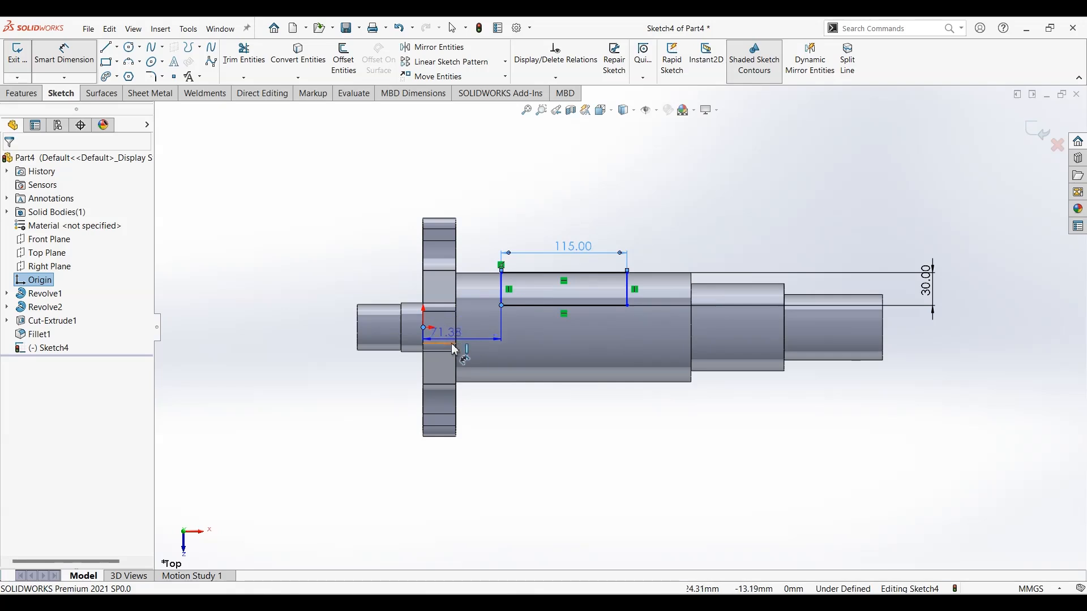
{"action": "key", "text": "Escape"}
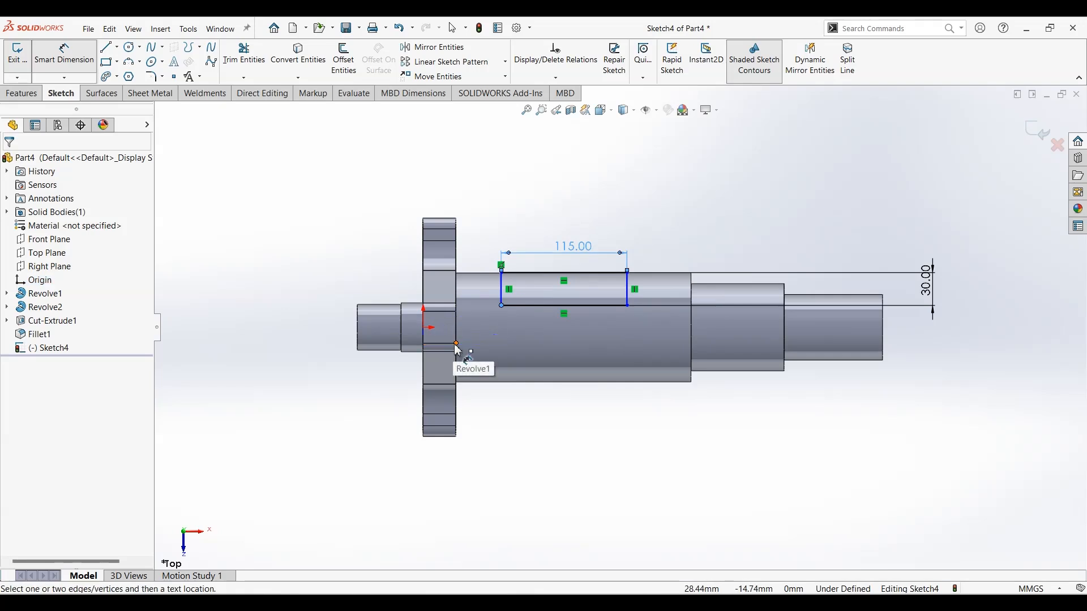
Step: Locate the rectangle's near side 40 mm from the flange face that adjoins the large shaft section
{"action": "left_click", "coordinate": [460, 294]}
{"action": "left_click", "coordinate": [502, 297]}
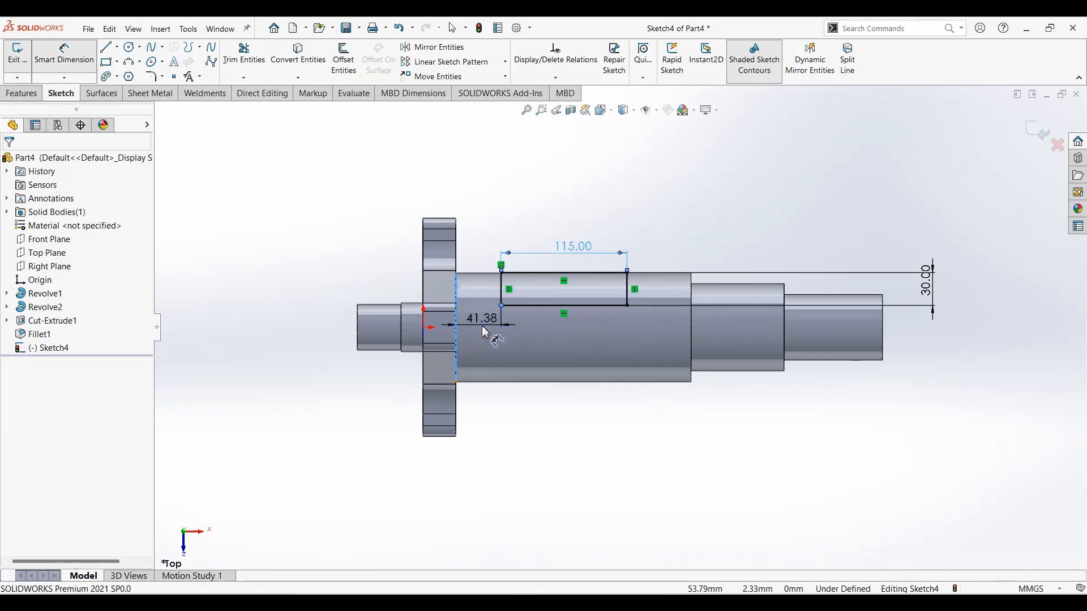
{"action": "left_click", "coordinate": [485, 331]}
{"action": "type", "text": "40"}
{"action": "key", "text": "Return"}
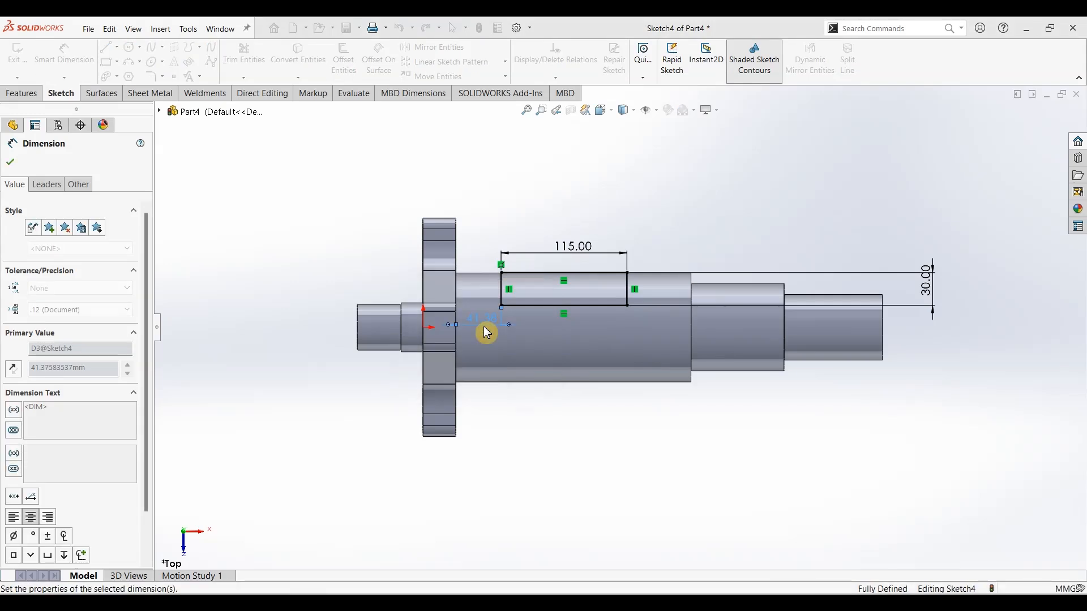
Step: Cut the rectangle out of the shaft with an extruded cut using the Through All - Both end condition
{"action": "left_click", "coordinate": [22, 93]}
{"action": "left_click", "coordinate": [196, 57]}
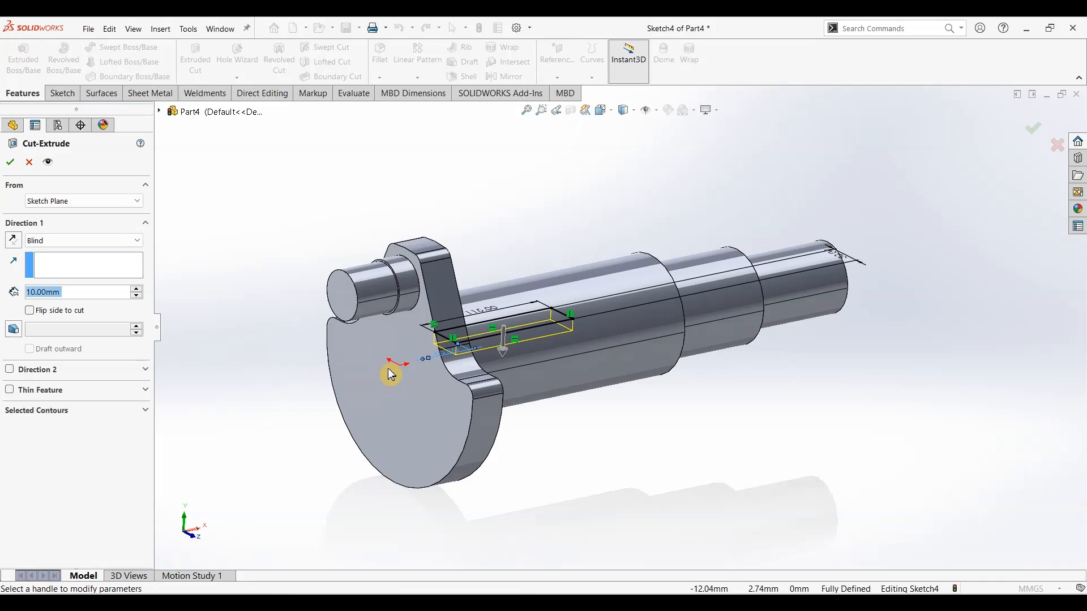
{"action": "middle_click_drag", "start_coordinate": [564, 275], "coordinate": [543, 379]}
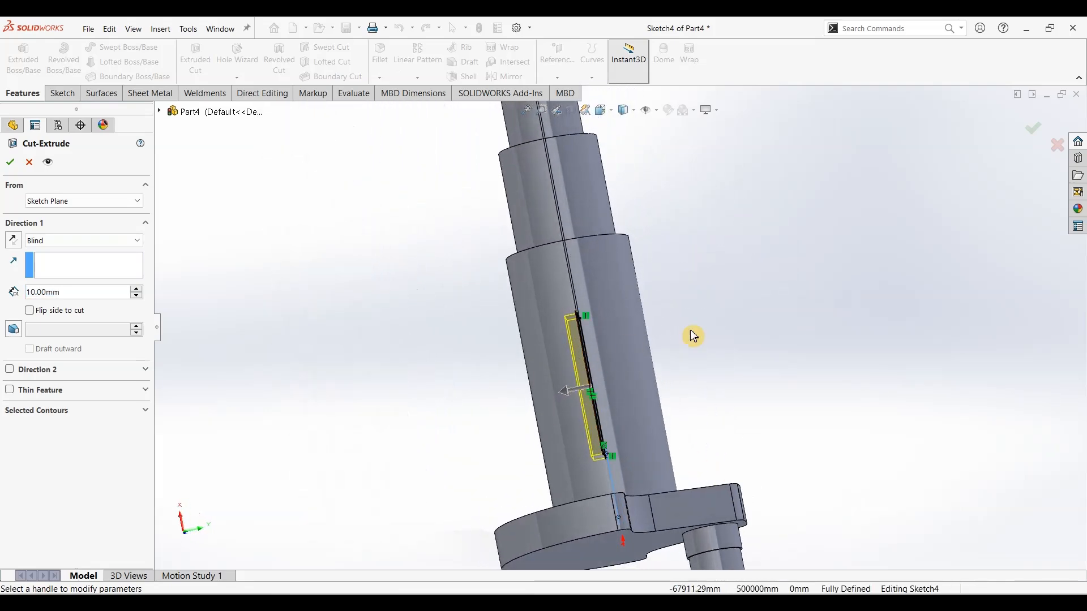
{"action": "left_click", "coordinate": [83, 242]}
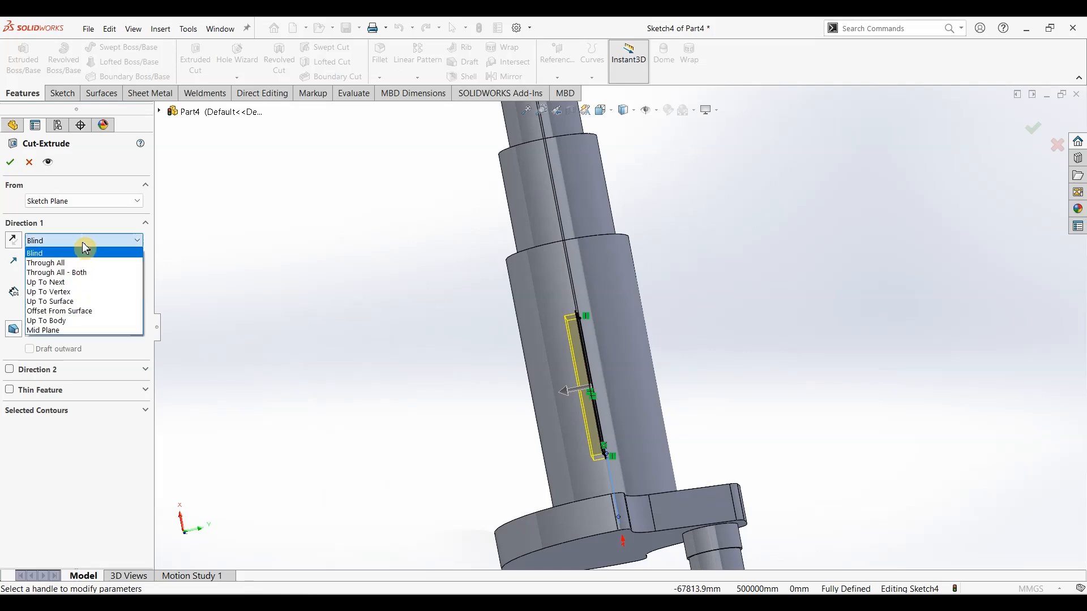
{"action": "left_click", "coordinate": [79, 274]}
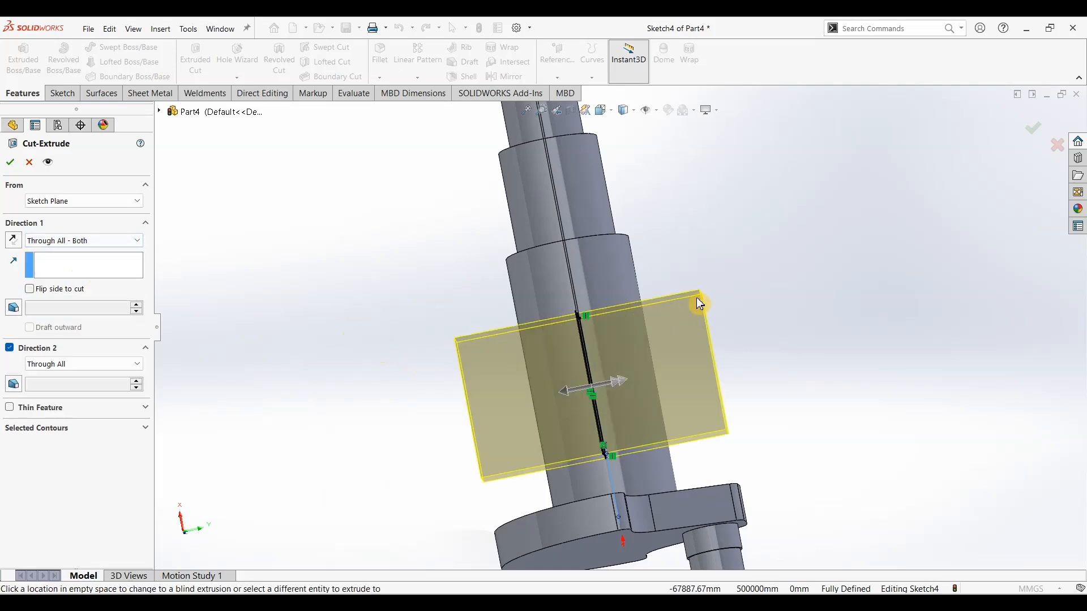
{"action": "middle_click_drag", "start_coordinate": [801, 299], "coordinate": [718, 269]}
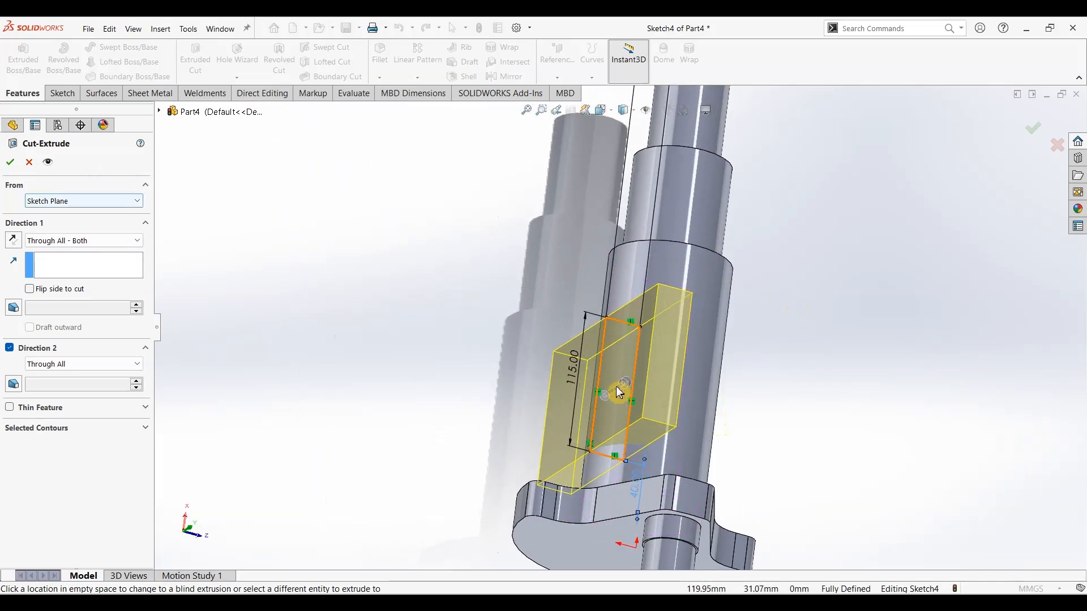
{"action": "left_click", "coordinate": [11, 166]}
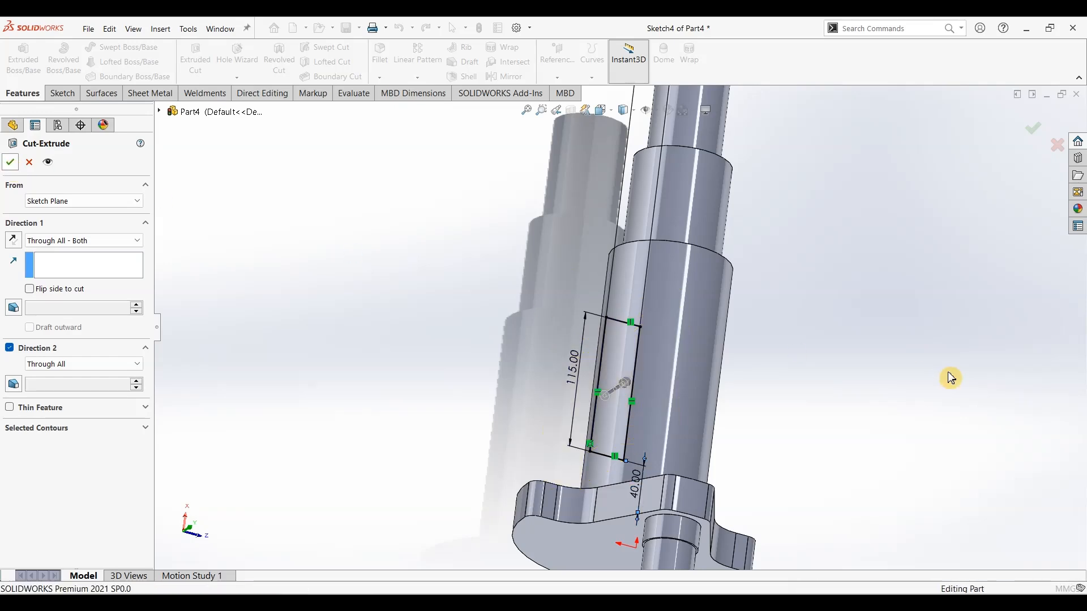
{"action": "middle_click_drag", "start_coordinate": [870, 365], "coordinate": [881, 329]}
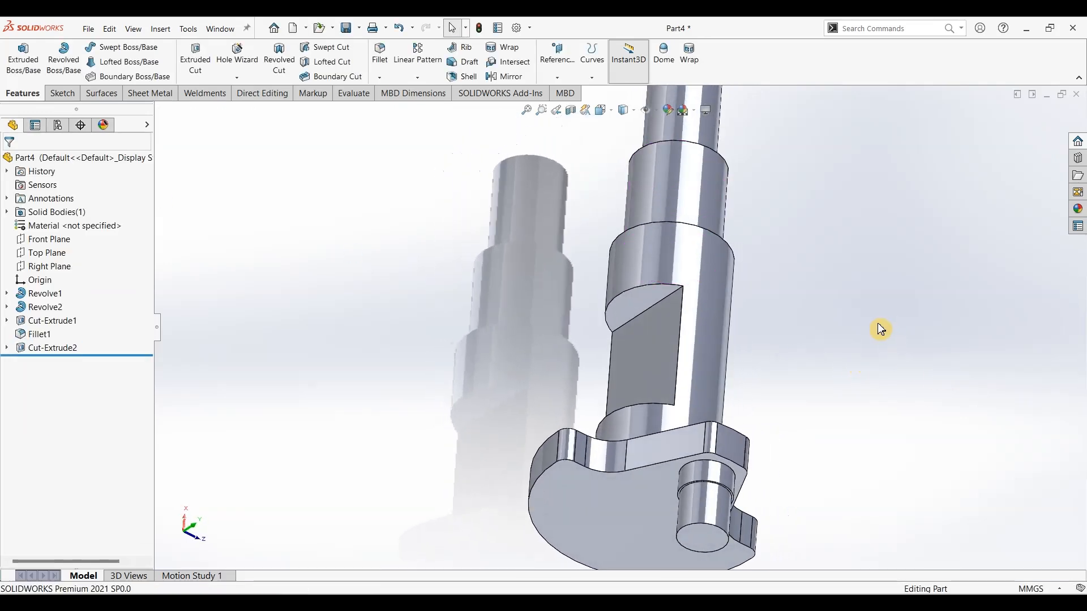
Step: Sketch a closed half-profile of the tapered bore on the Front Plane, starting at the origin, about 204 mm long with a 26 mm high straight section
{"action": "key", "text": "ctrl+7"}
{"action": "middle_click_drag", "start_coordinate": [586, 359], "coordinate": [705, 326]}
{"action": "left_click", "coordinate": [42, 242]}
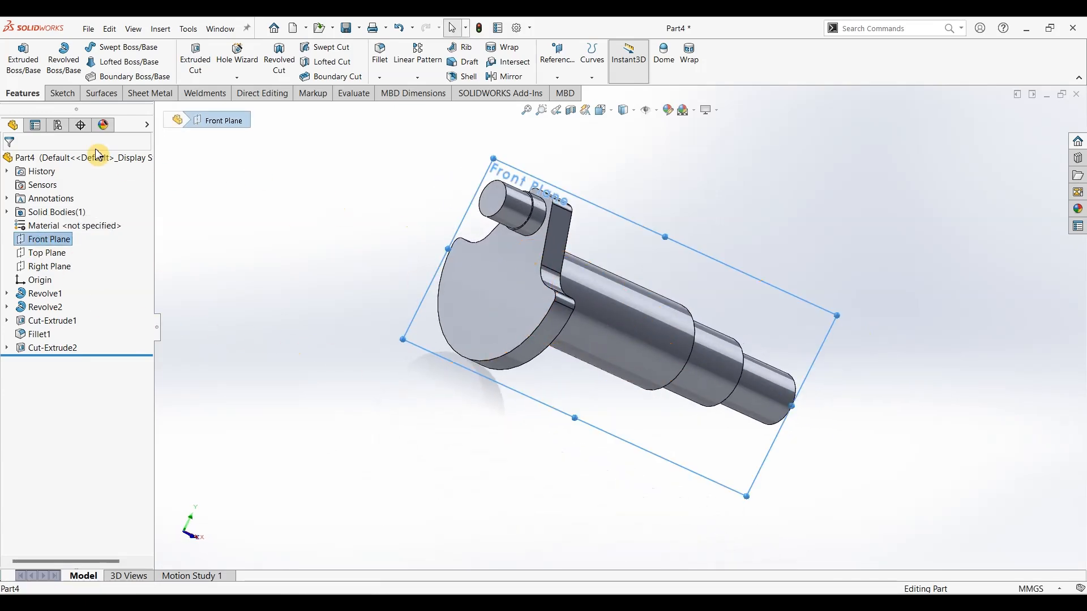
{"action": "left_click", "coordinate": [63, 94]}
{"action": "left_click", "coordinate": [17, 57]}
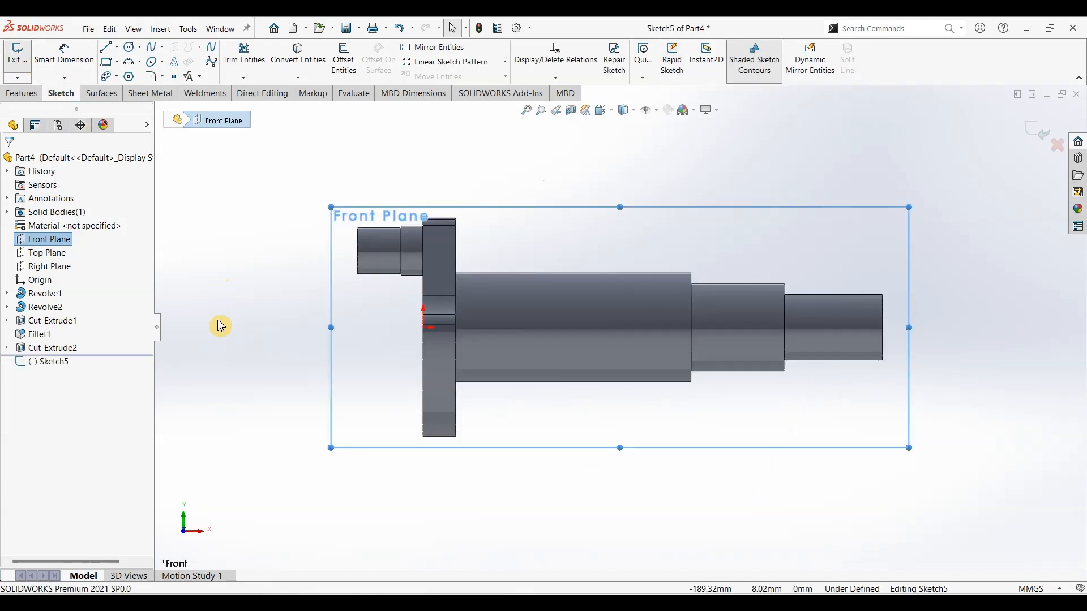
{"action": "left_click", "coordinate": [107, 48]}
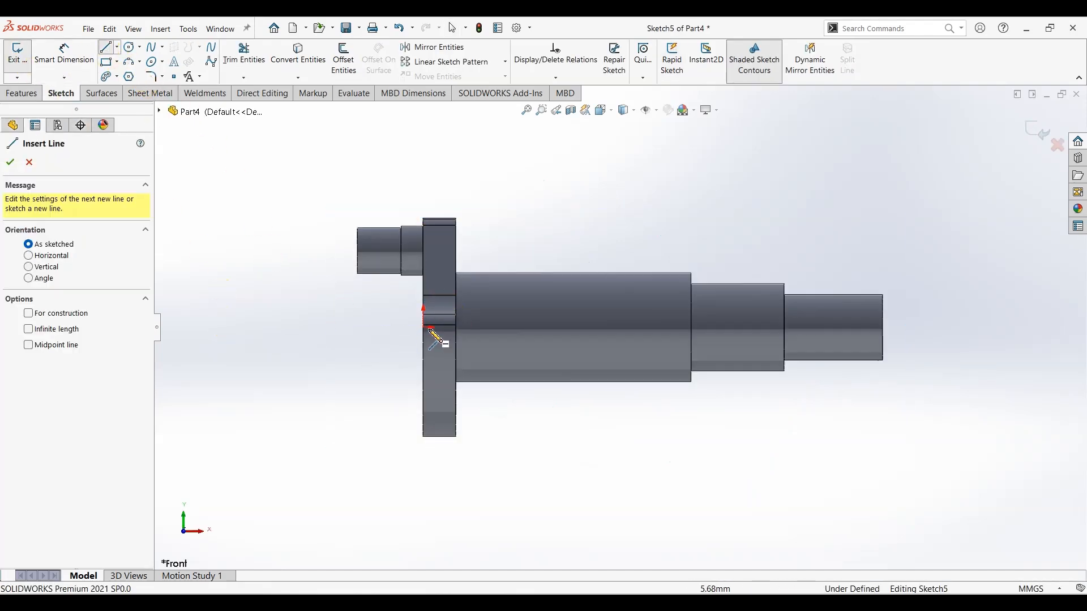
{"action": "left_click", "coordinate": [425, 327]}
{"action": "left_click", "coordinate": [424, 283]}
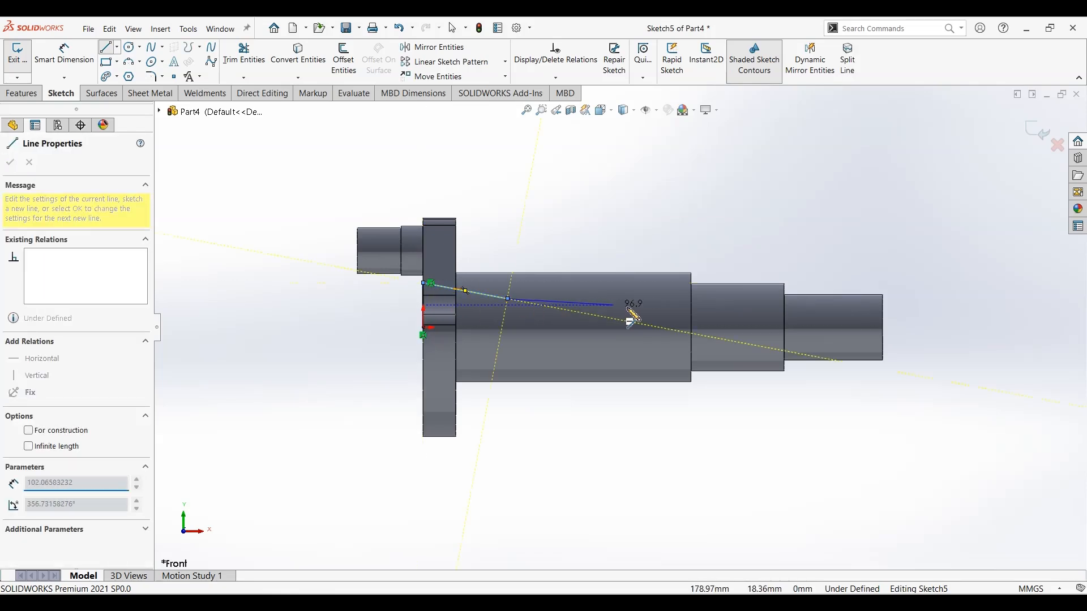
{"action": "left_click", "coordinate": [647, 300]}
{"action": "left_click", "coordinate": [646, 327]}
{"action": "left_click", "coordinate": [423, 328]}
Step: Dimension the bore profile's overall length to 213 mm and its slanted line's horizontal length to 40 mm
{"action": "left_click", "coordinate": [48, 63]}
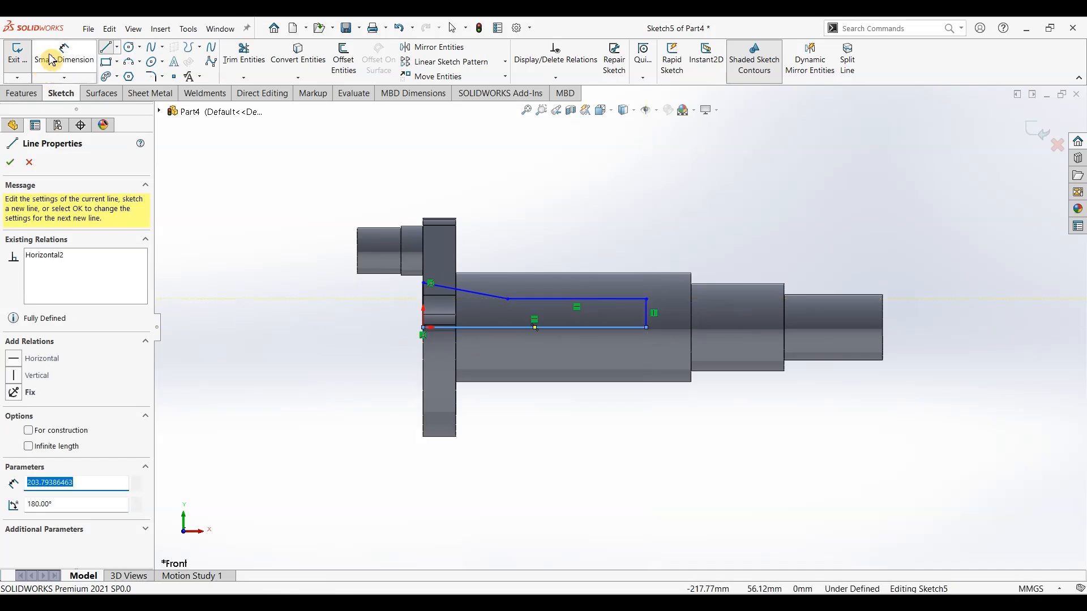
{"action": "left_click", "coordinate": [424, 329]}
{"action": "left_click", "coordinate": [647, 328]}
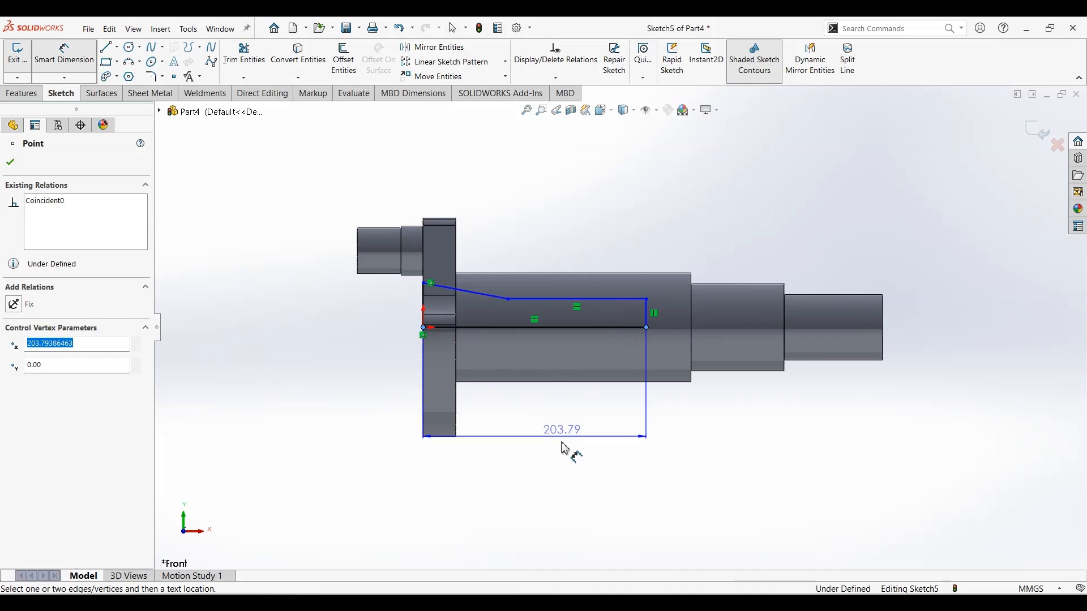
{"action": "left_click", "coordinate": [563, 443]}
{"action": "type", "text": "213"}
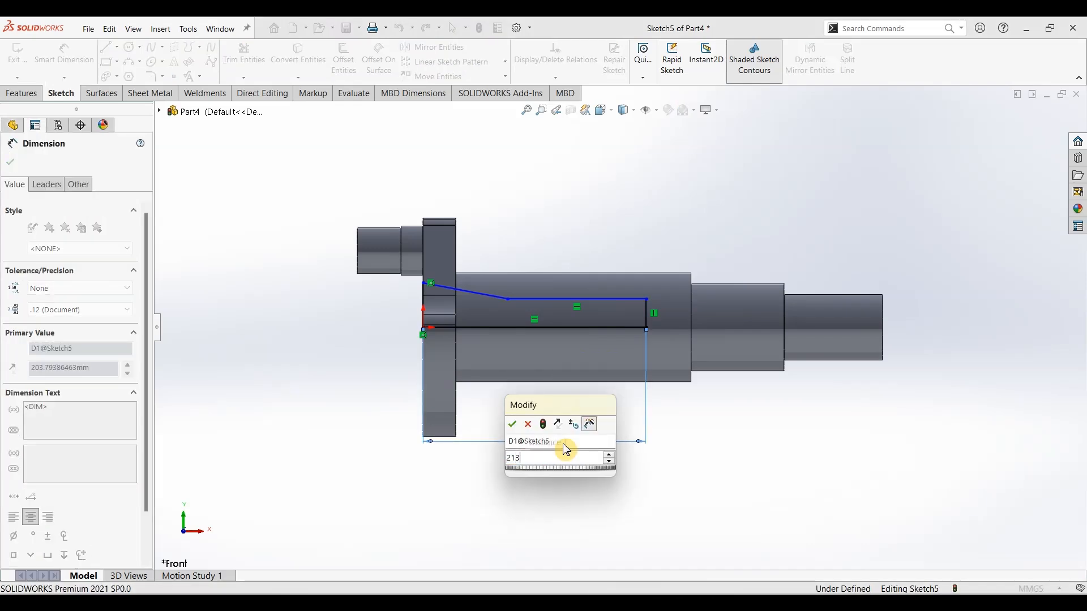
{"action": "key", "text": "Return"}
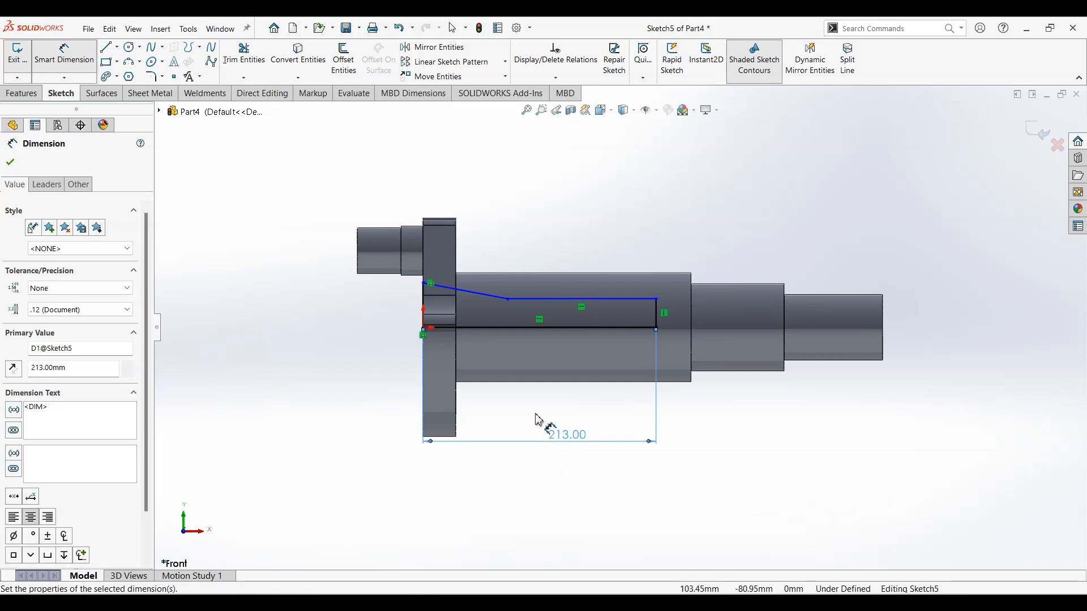
{"action": "left_click", "coordinate": [492, 302]}
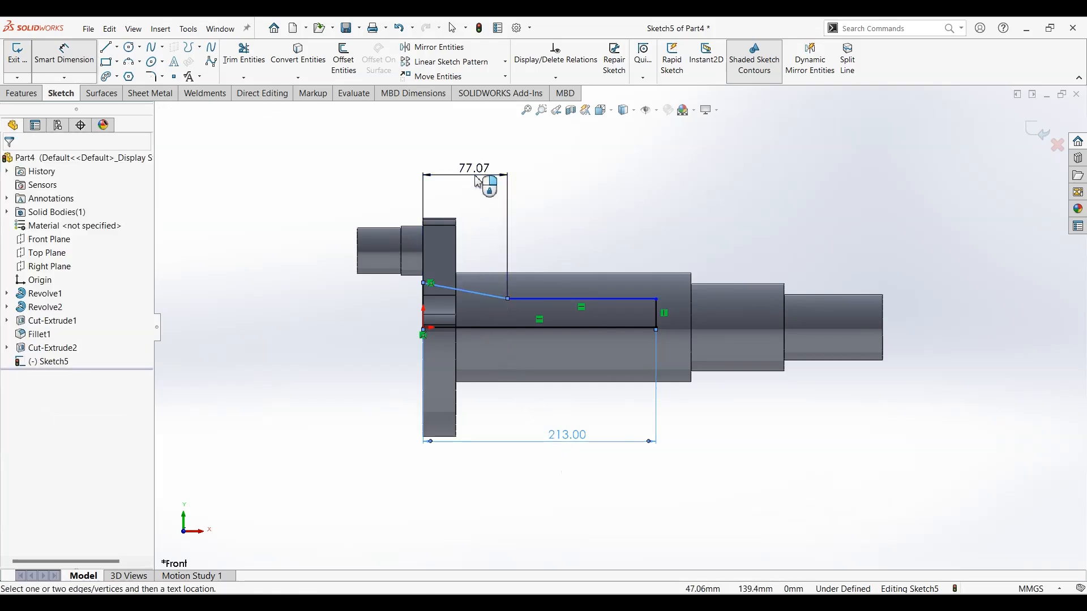
{"action": "left_click", "coordinate": [475, 232]}
{"action": "type", "text": "40"}
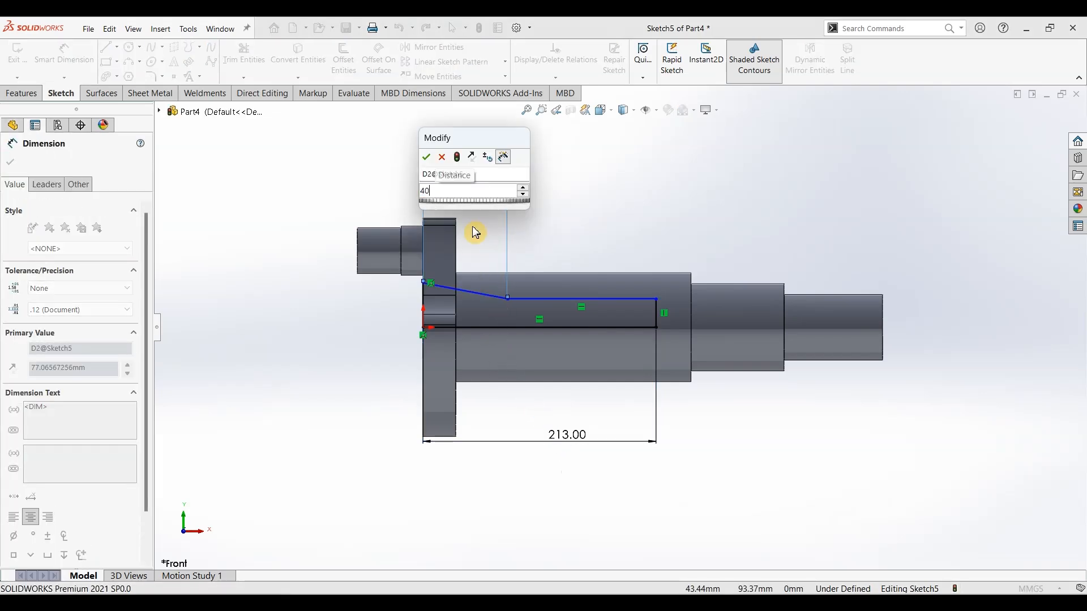
{"action": "key", "text": "Return"}
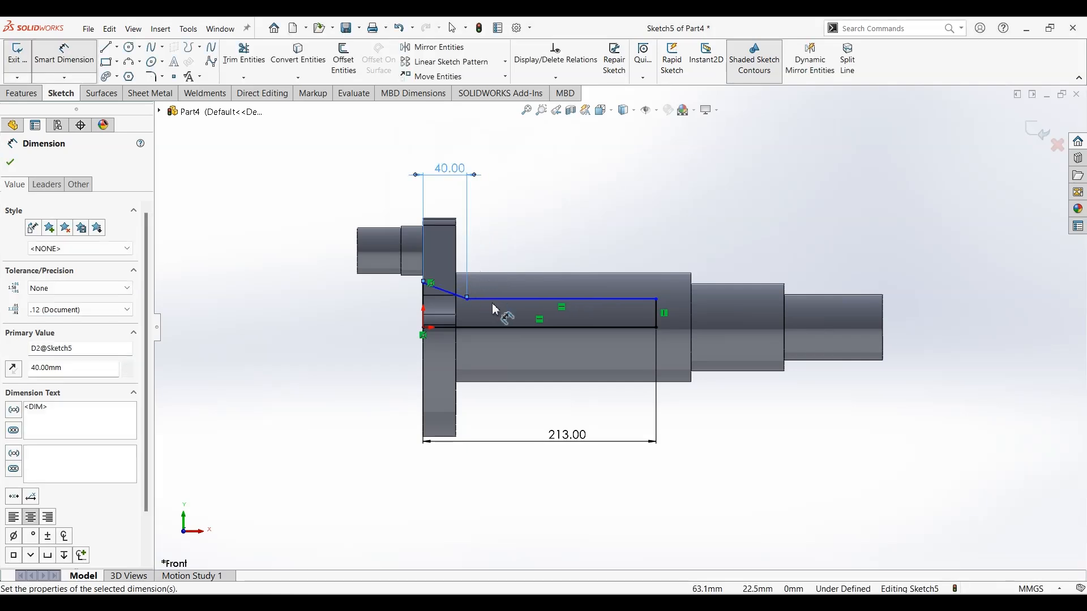
Step: Dimension the height of the bore profile's straight section above the centreline to 32.5 mm
{"action": "left_click", "coordinate": [503, 299]}
{"action": "left_click", "coordinate": [566, 327]}
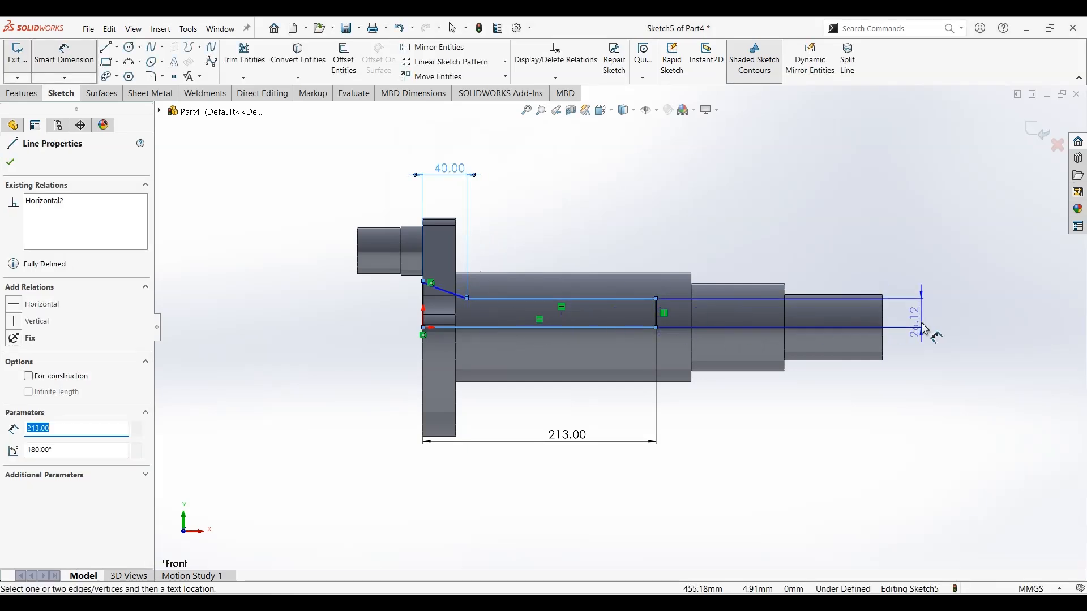
{"action": "left_click", "coordinate": [923, 329]}
{"action": "type", "text": "60/2"}
{"action": "key", "text": "Return"}
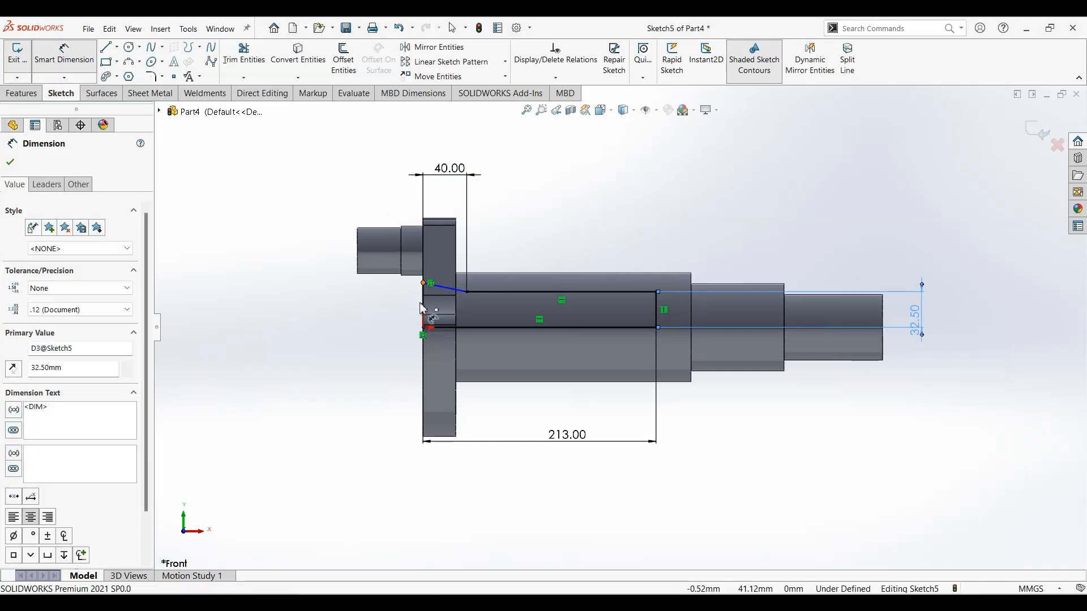
Step: Dimension the vertical distance from the origin to the slanted line's outer endpoint as 85/2 mm
{"action": "left_click", "coordinate": [424, 283]}
{"action": "left_click", "coordinate": [424, 328]}
{"action": "left_click", "coordinate": [342, 309]}
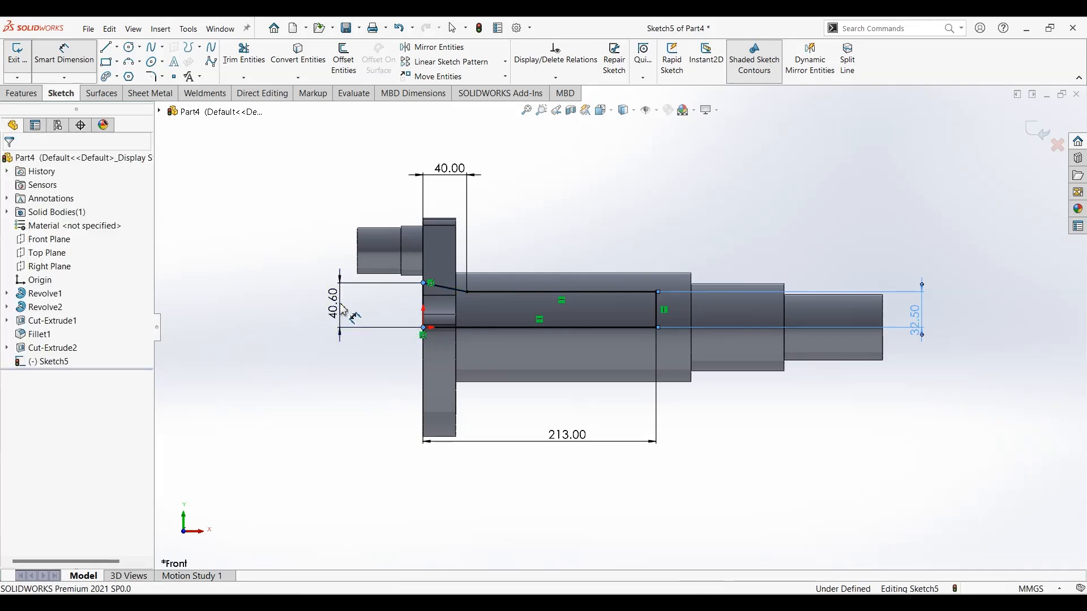
{"action": "type", "text": "85/2"}
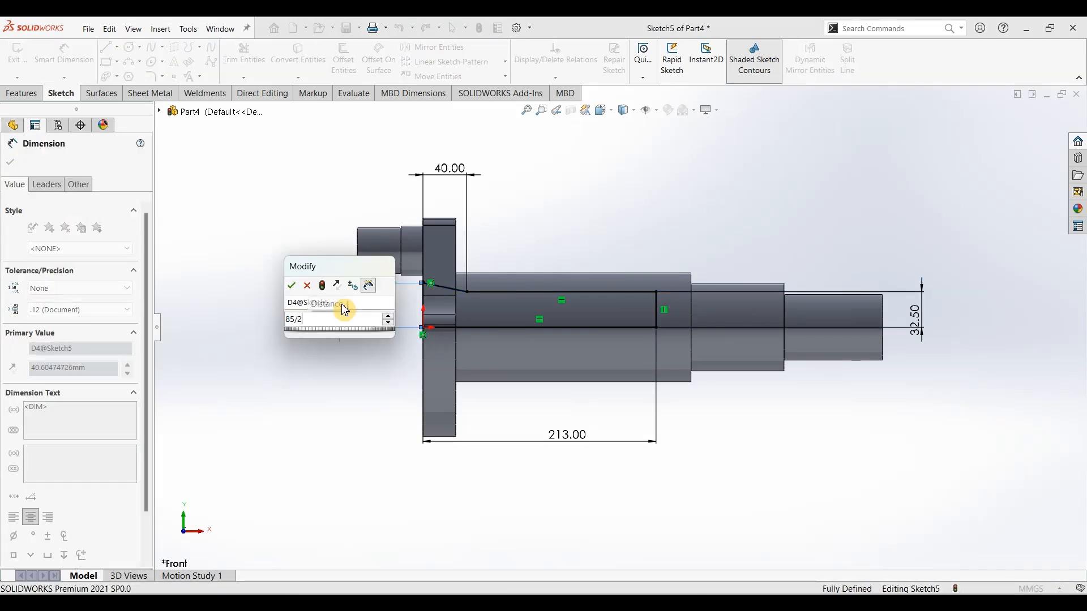
{"action": "key", "text": "Return"}
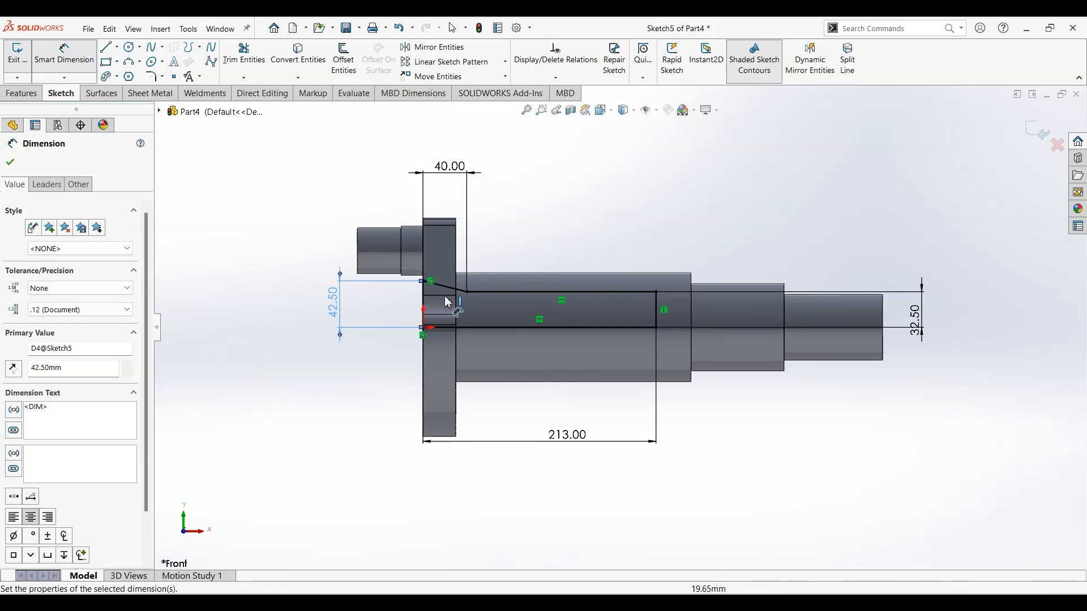
Step: Cut the tapered bore with a 360-degree revolved cut about the profile's horizontal line through the origin
{"action": "left_click", "coordinate": [13, 99]}
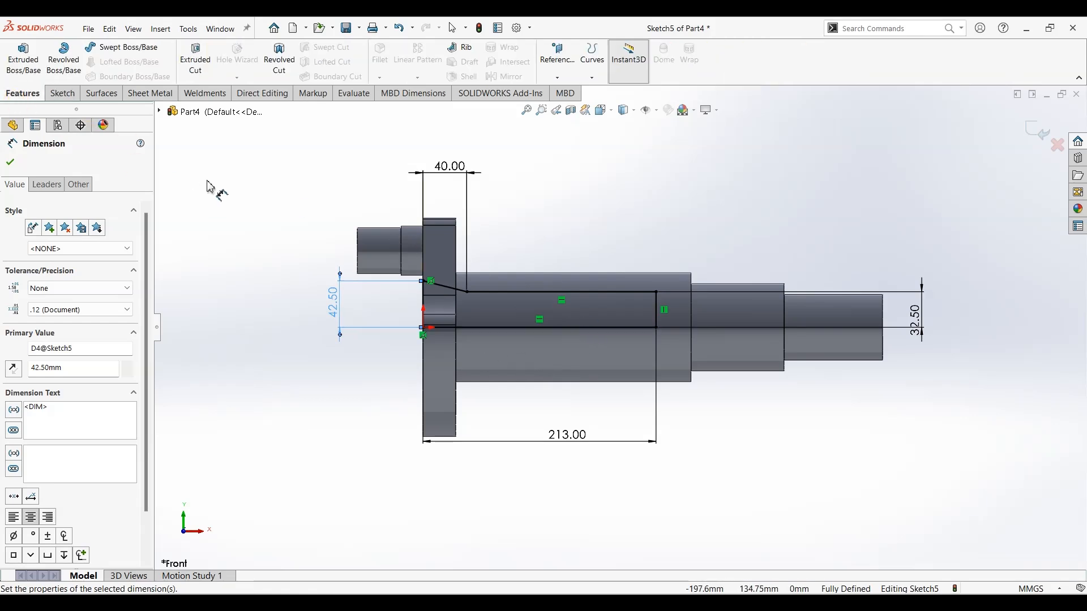
{"action": "left_click", "coordinate": [279, 57]}
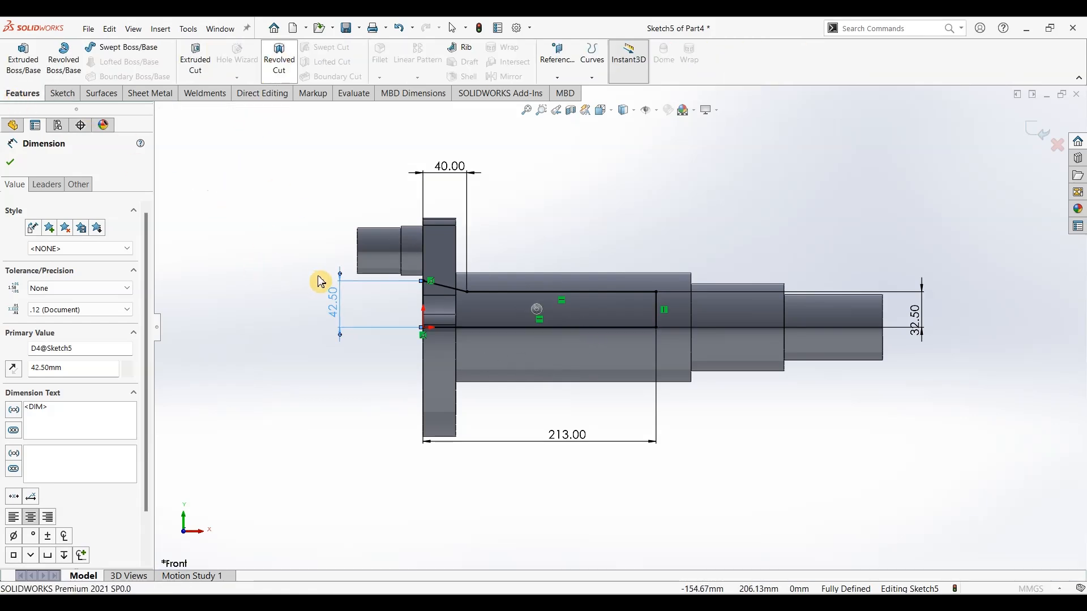
{"action": "left_click", "coordinate": [492, 327]}
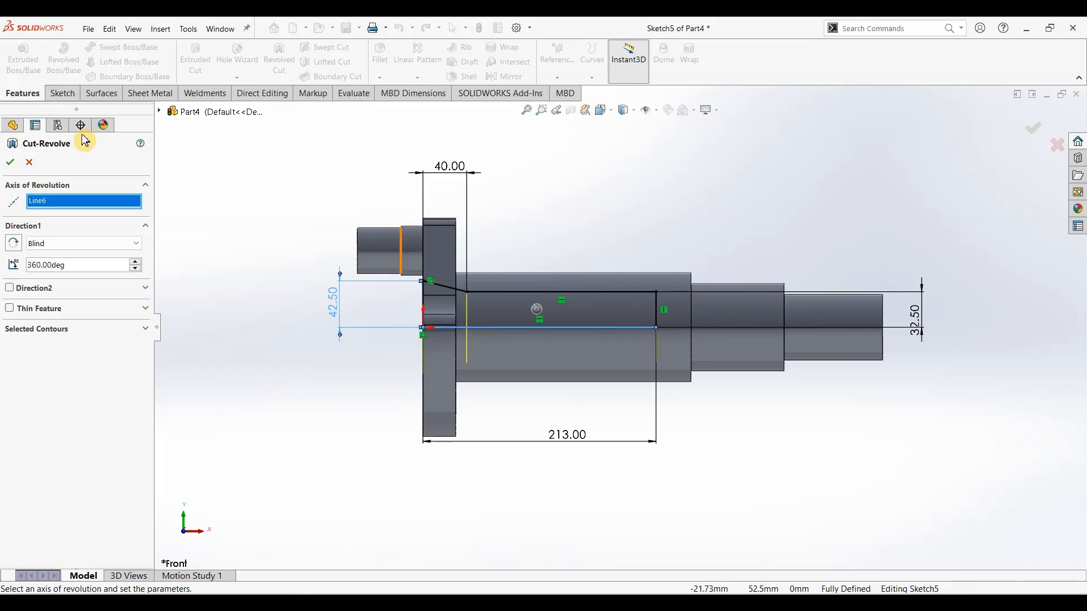
{"action": "left_click", "coordinate": [12, 163]}
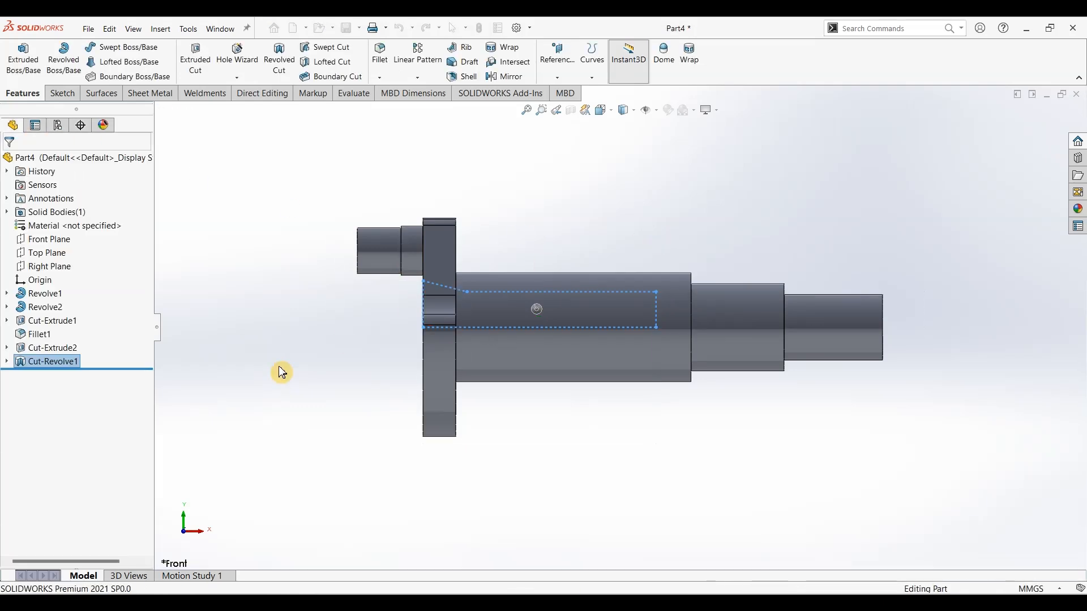
Step: Fillet the two corner edges at the ends of the shaft's side slot with a 15 mm radius
{"action": "middle_click_drag", "start_coordinate": [277, 380], "coordinate": [432, 424]}
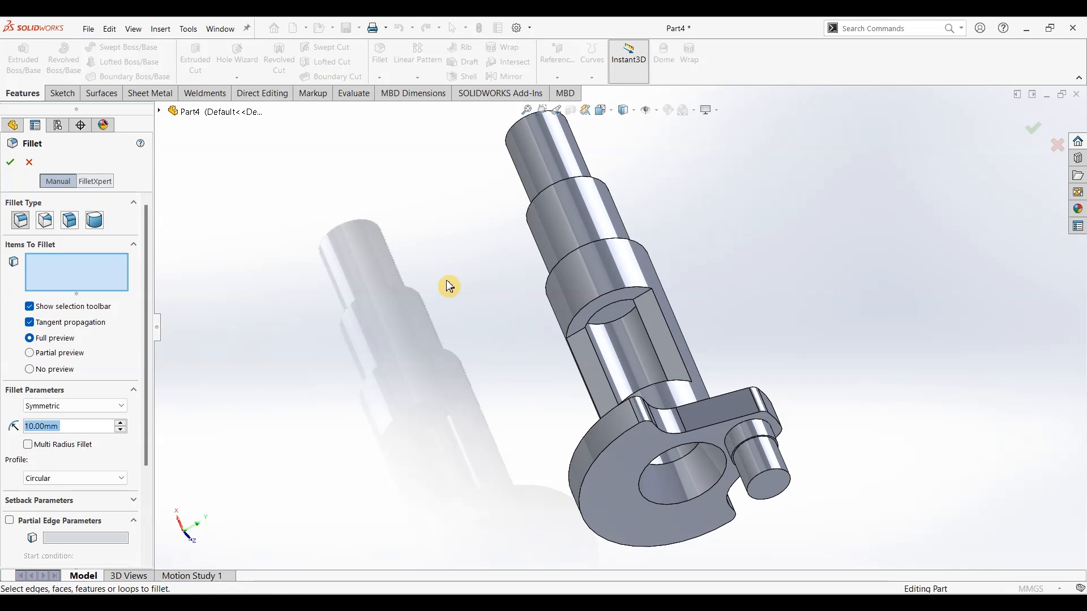
{"action": "type", "text": "15"}
{"action": "key", "text": "Return"}
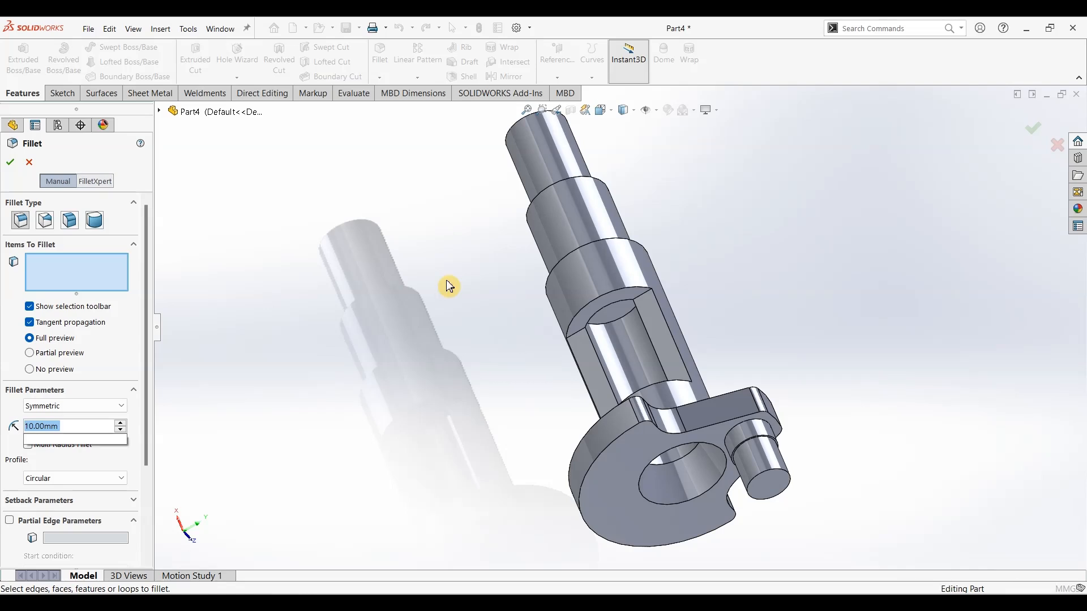
{"action": "left_click", "coordinate": [641, 295]}
{"action": "middle_click_drag", "start_coordinate": [646, 345], "coordinate": [753, 422]}
{"action": "left_click", "coordinate": [755, 425]}
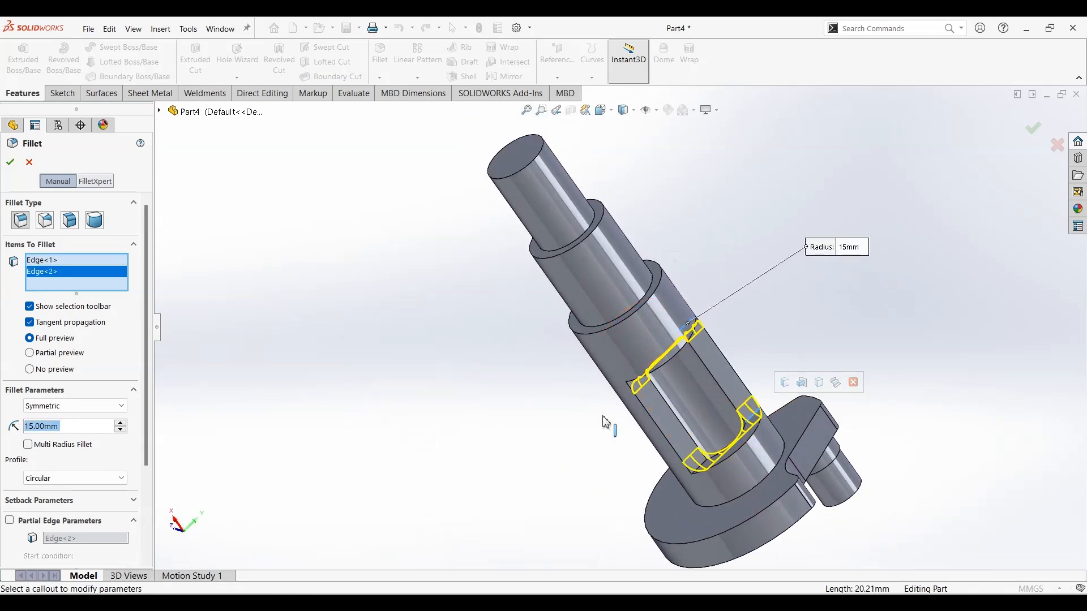
{"action": "left_click", "coordinate": [12, 160]}
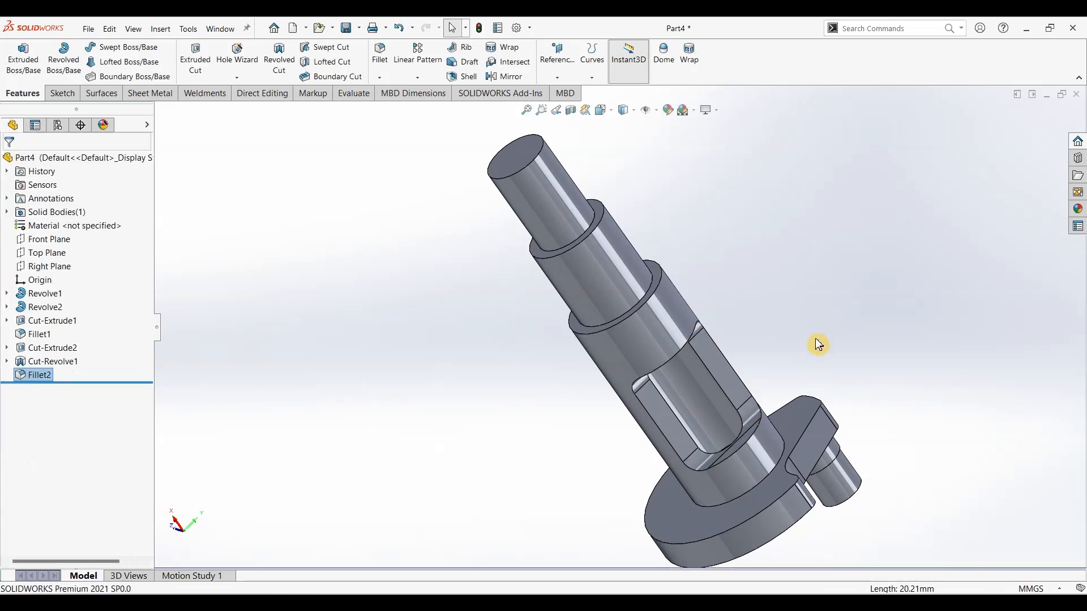
Step: Chamfer the flange's outer edge on the crank pin side by 5 mm at 45 degrees
{"action": "key", "text": "ctrl+7"}
{"action": "middle_click_drag", "start_coordinate": [509, 403], "coordinate": [727, 591]}
{"action": "left_click", "coordinate": [380, 78]}
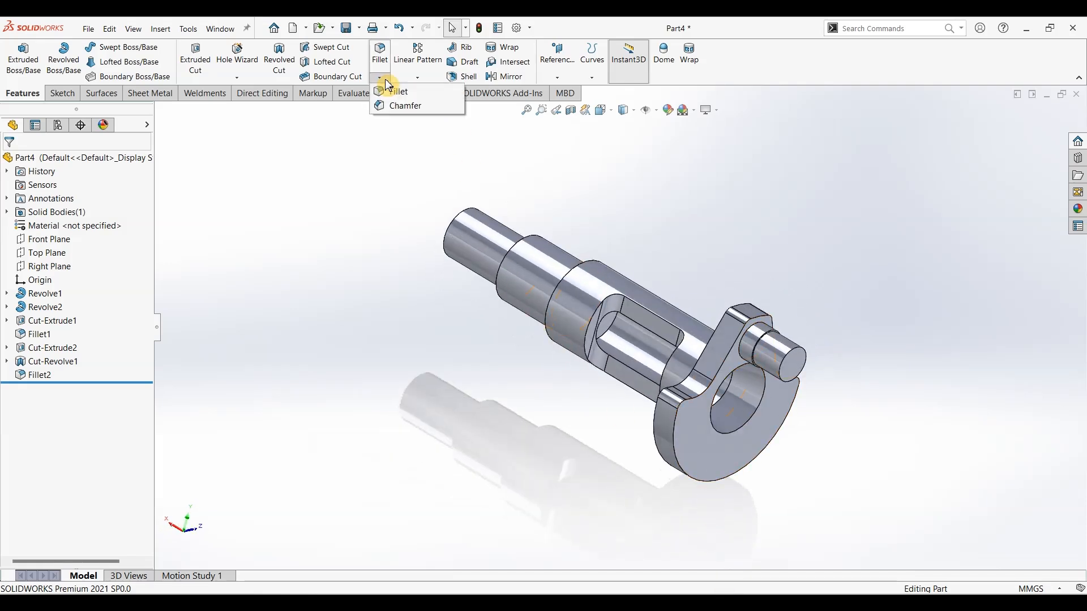
{"action": "left_click", "coordinate": [390, 106]}
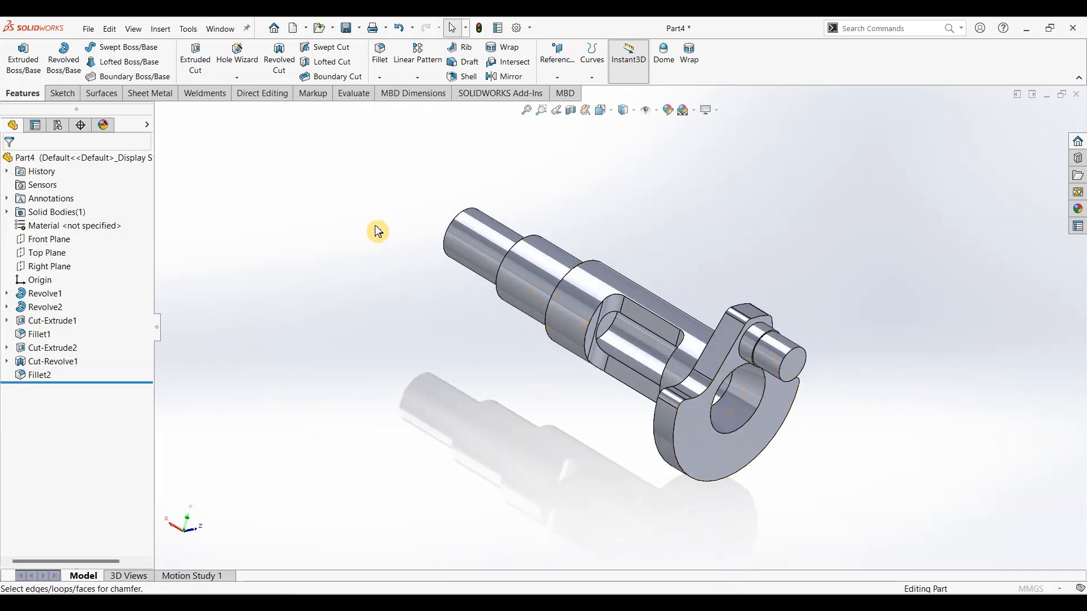
{"action": "left_click", "coordinate": [674, 444]}
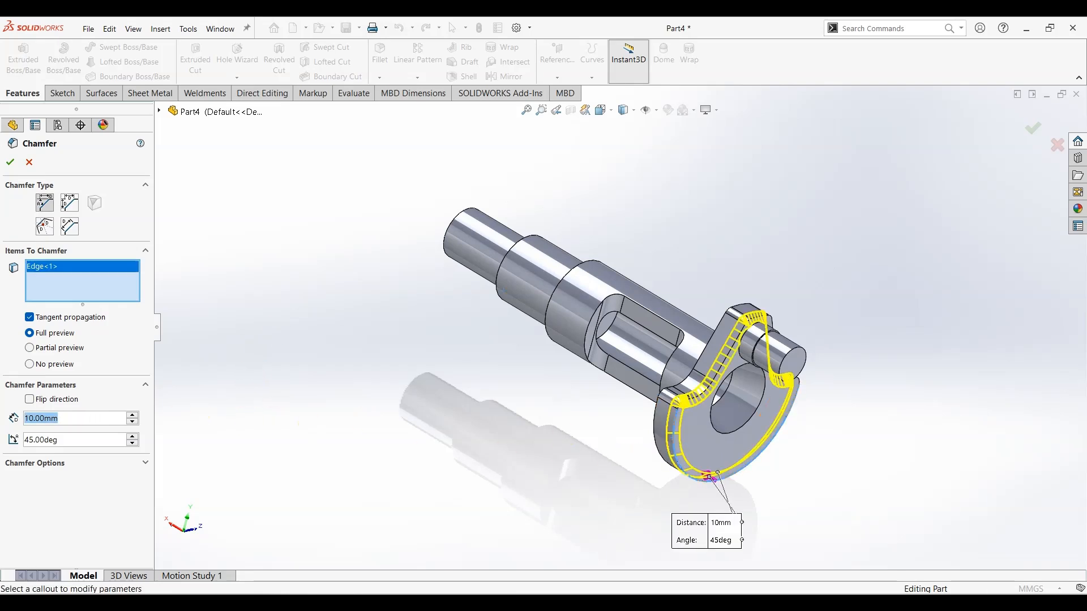
{"action": "type", "text": "5"}
{"action": "key", "text": "Return"}
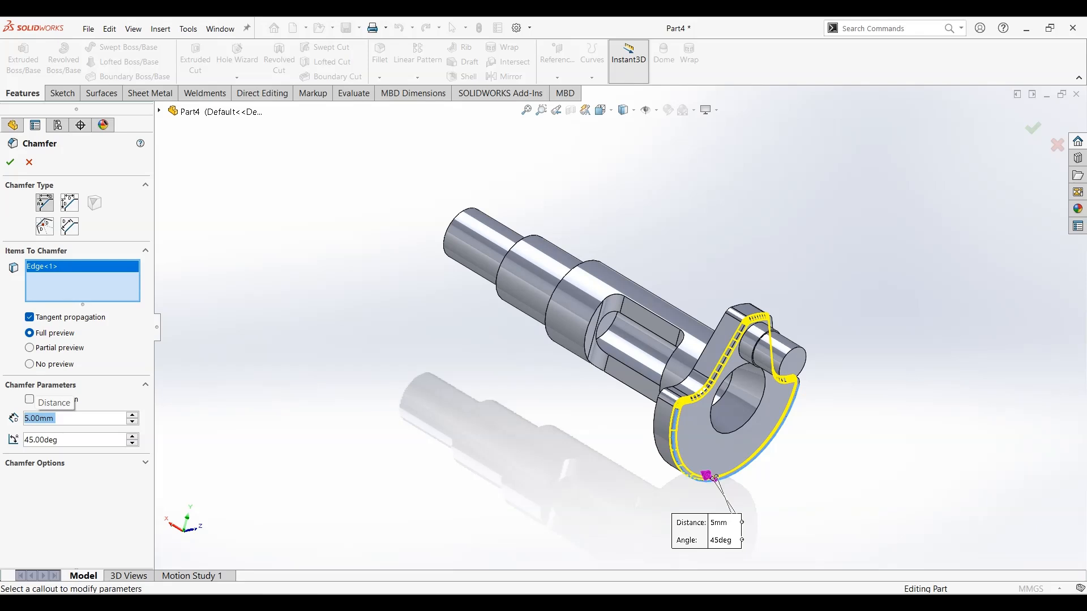
{"action": "left_click", "coordinate": [10, 164]}
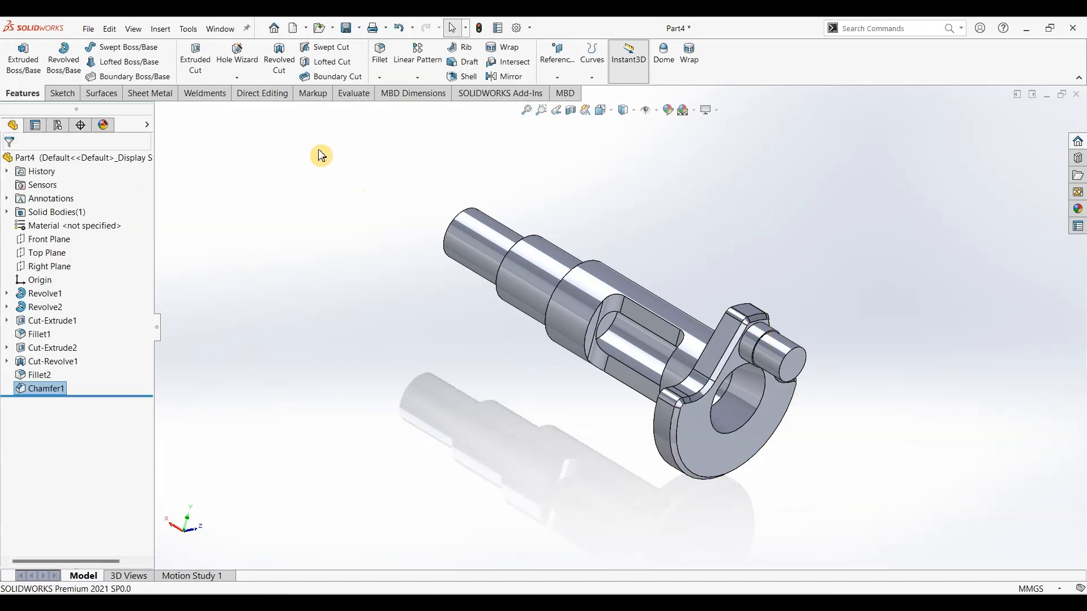
Step: Add an ANSI Metric M60x1.5 machine cosmetic thread, Up to Next, on the circular end edge of the smallest shaft section
{"action": "left_click", "coordinate": [160, 29]}
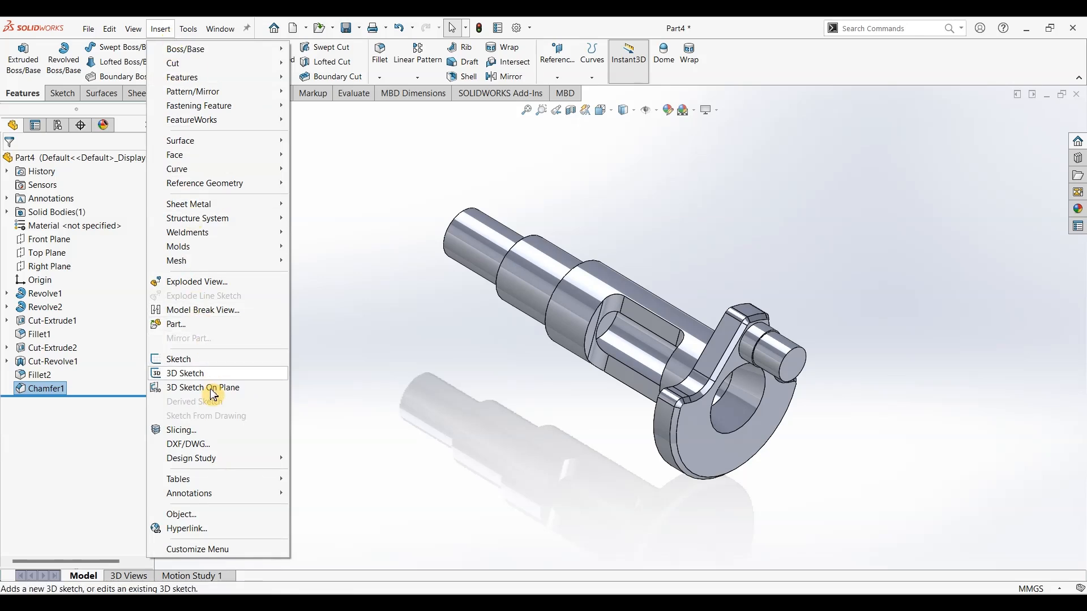
{"action": "mouse_move", "coordinate": [190, 494]}
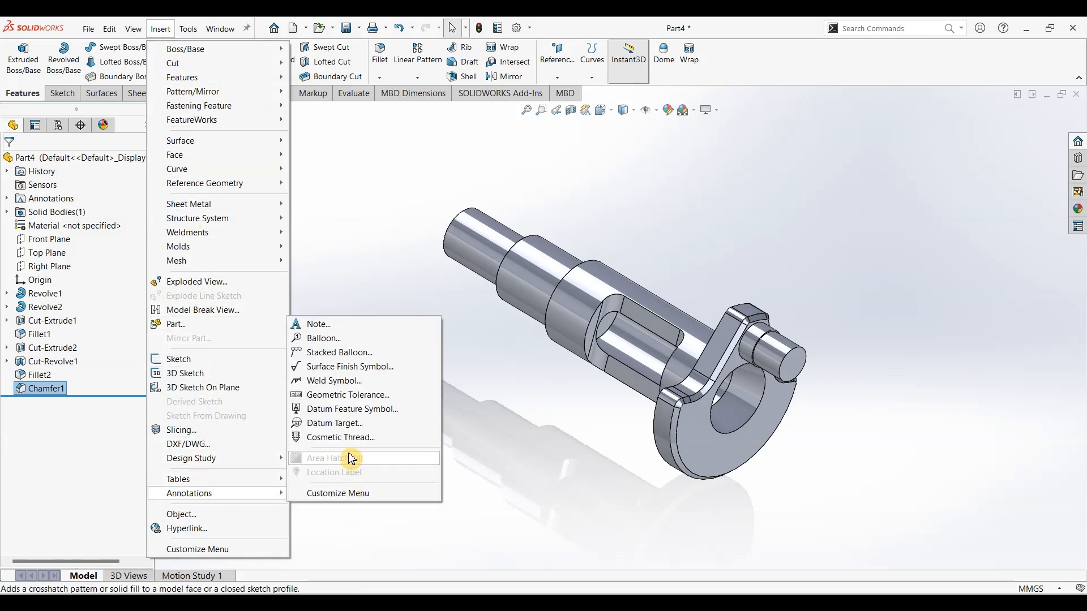
{"action": "left_click", "coordinate": [341, 438]}
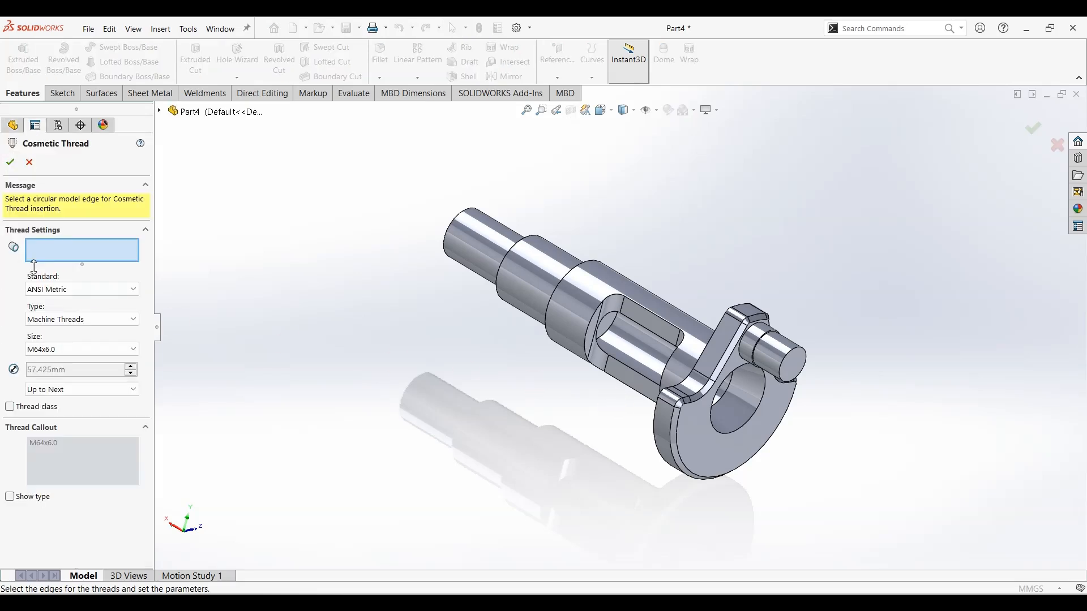
{"action": "left_click", "coordinate": [62, 353]}
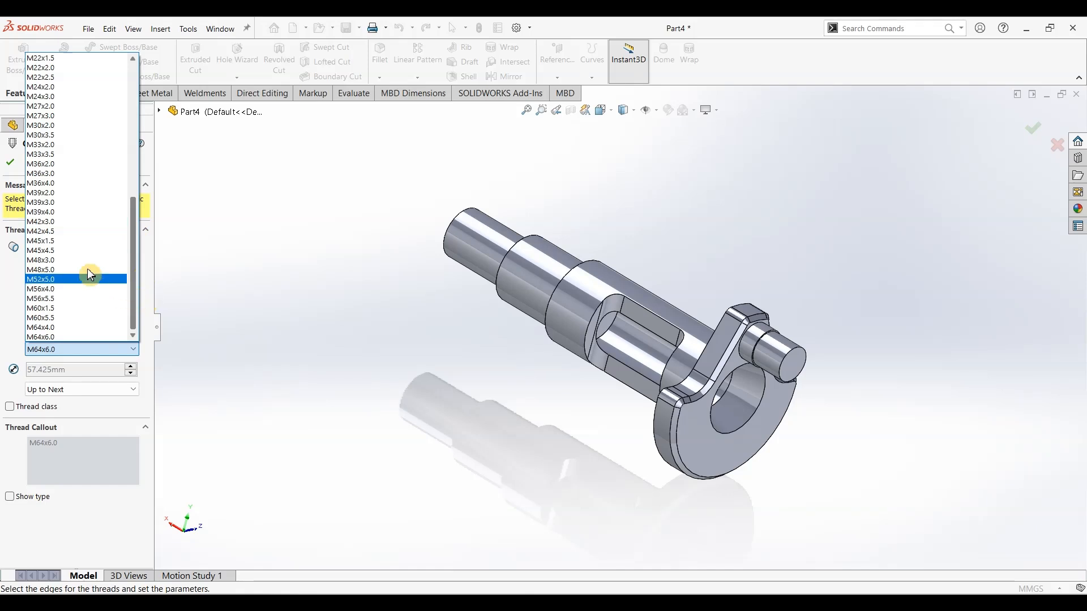
{"action": "left_click", "coordinate": [62, 316]}
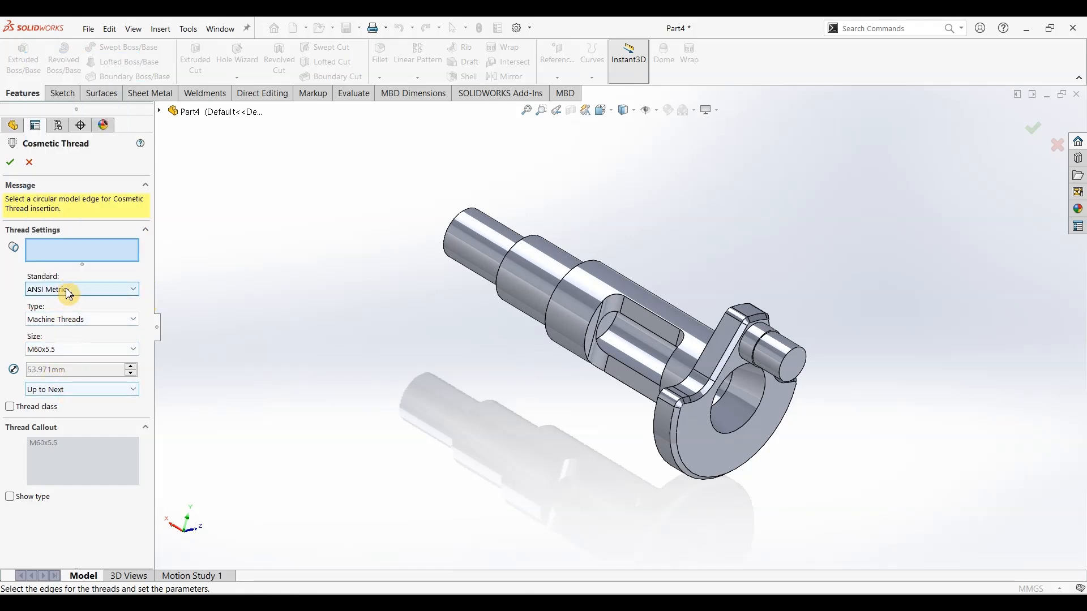
{"action": "left_click", "coordinate": [453, 231]}
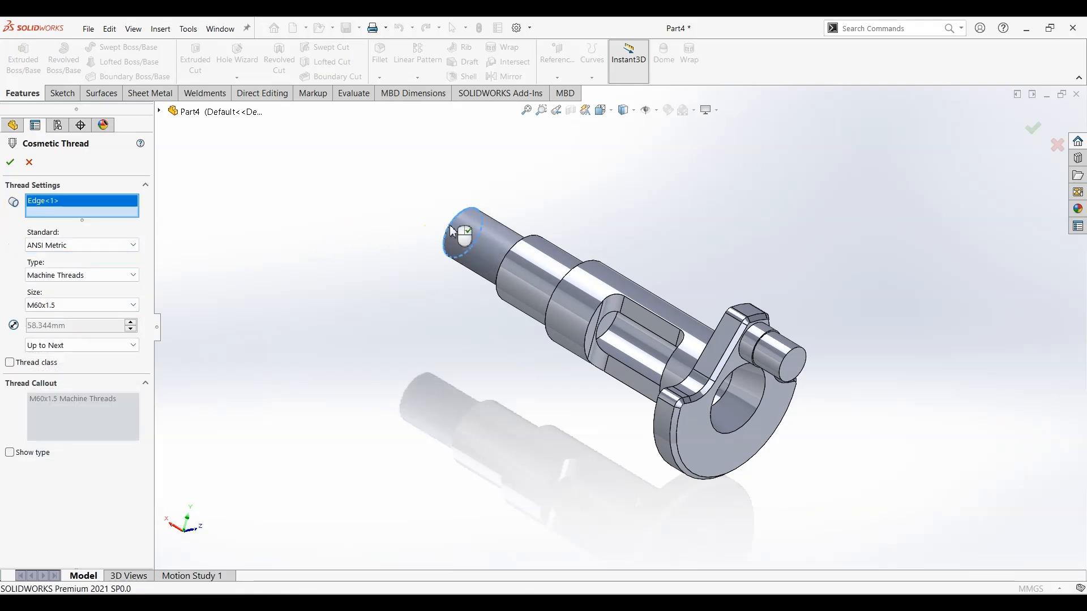
{"action": "left_click", "coordinate": [14, 164]}
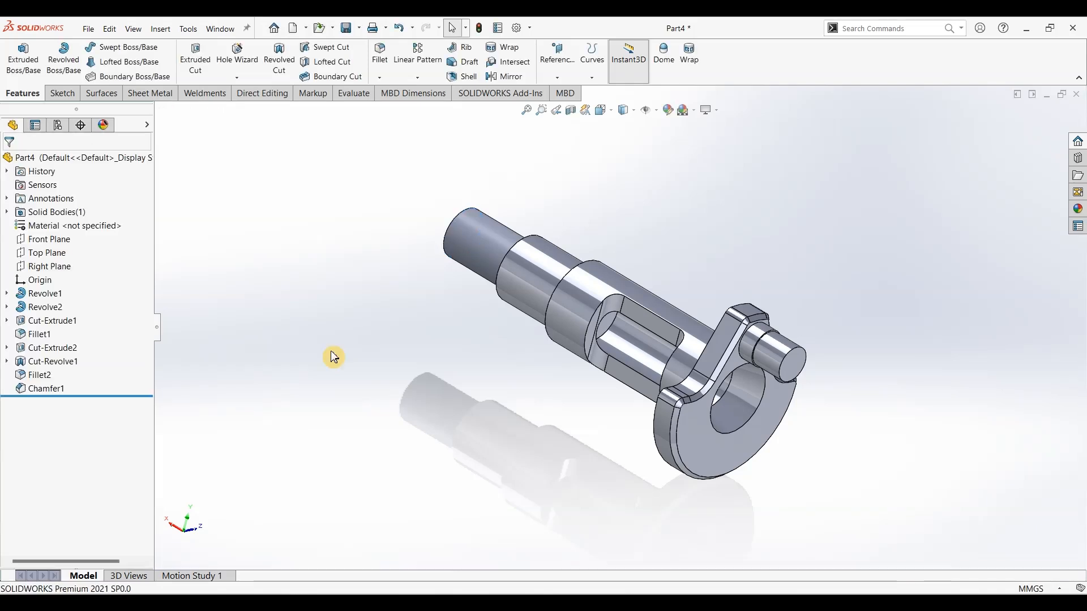
Step: Enable shaded cosmetic threads in the document's detailing properties
{"action": "left_click", "coordinate": [516, 27]}
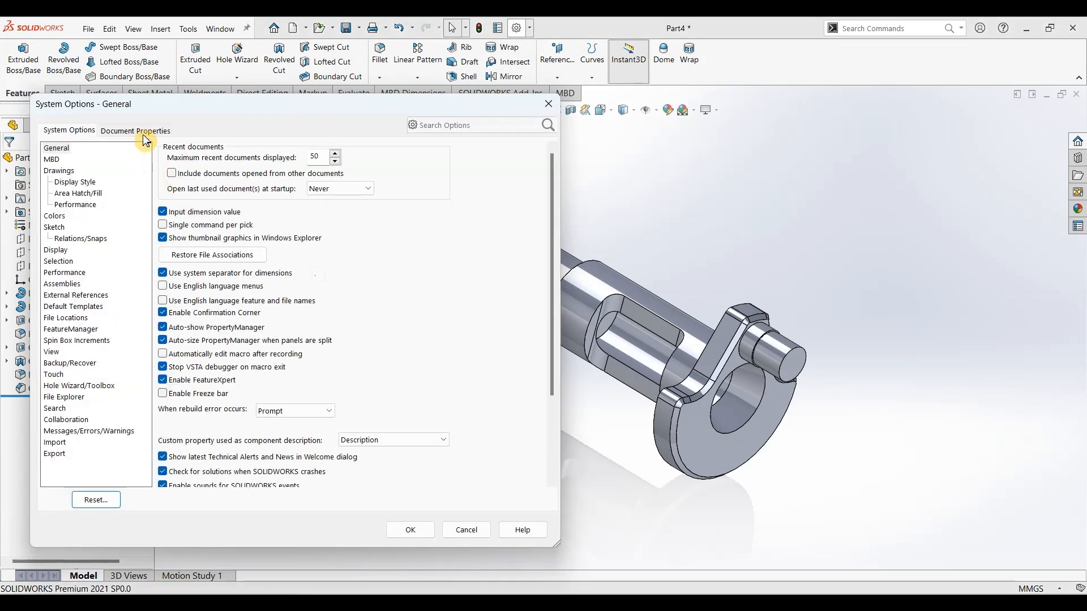
{"action": "left_click", "coordinate": [142, 134]}
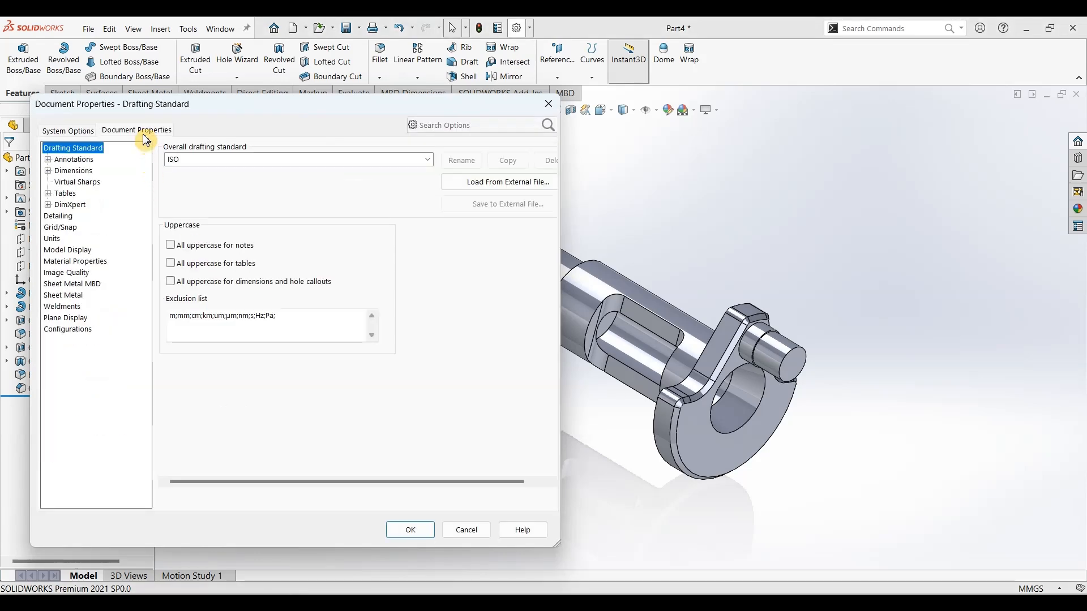
{"action": "left_click", "coordinate": [60, 216]}
{"action": "left_click", "coordinate": [263, 163]}
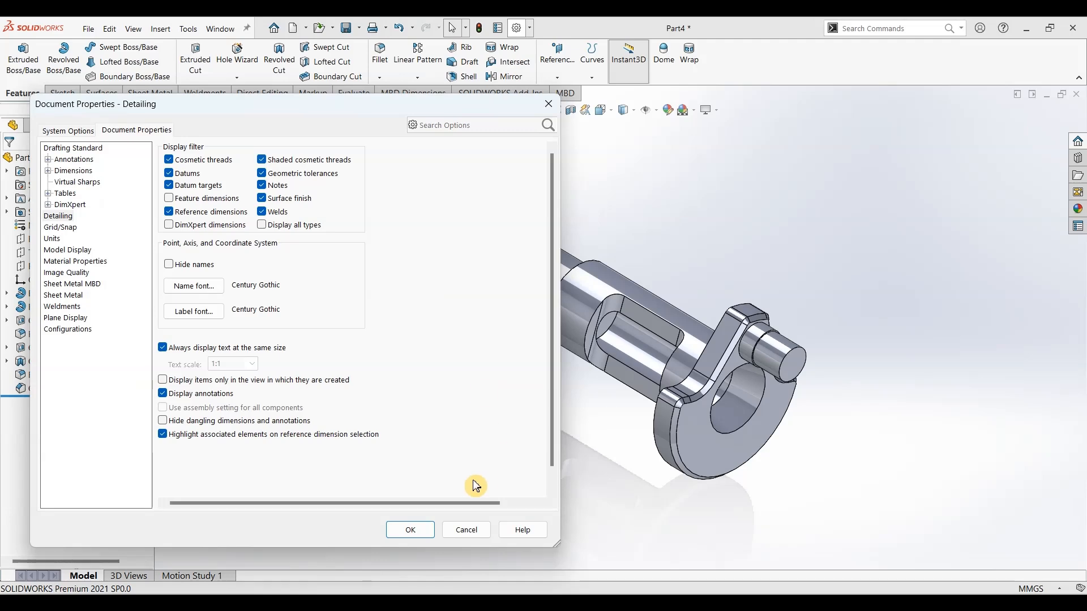
{"action": "left_click", "coordinate": [411, 530]}
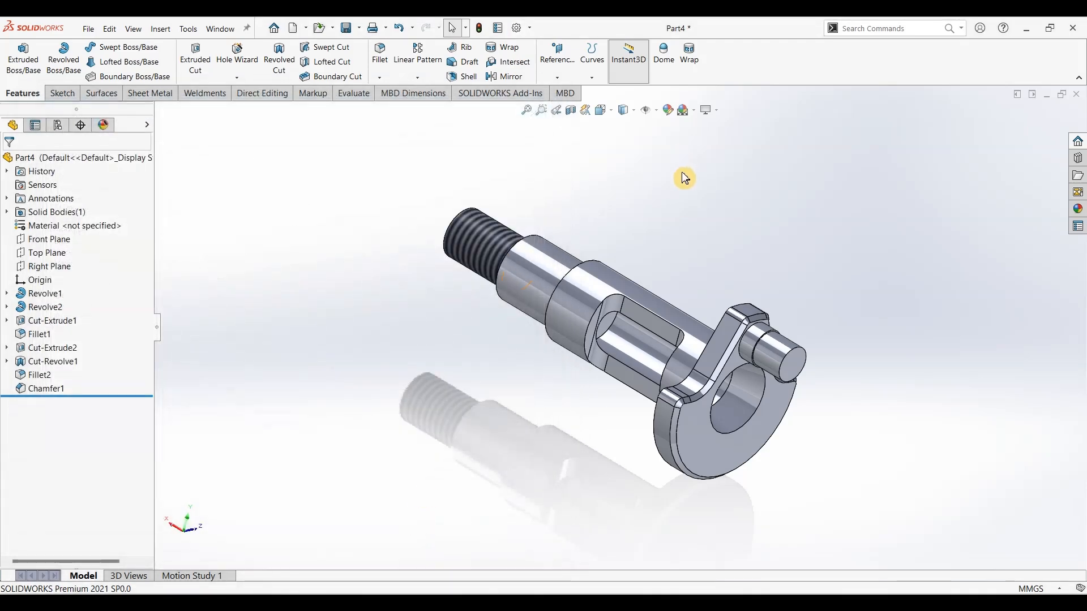
Step: Apply the polished steel appearance to the part and change the scene to Plain White
{"action": "left_click", "coordinate": [1078, 211]}
{"action": "double_click", "coordinate": [981, 333]}
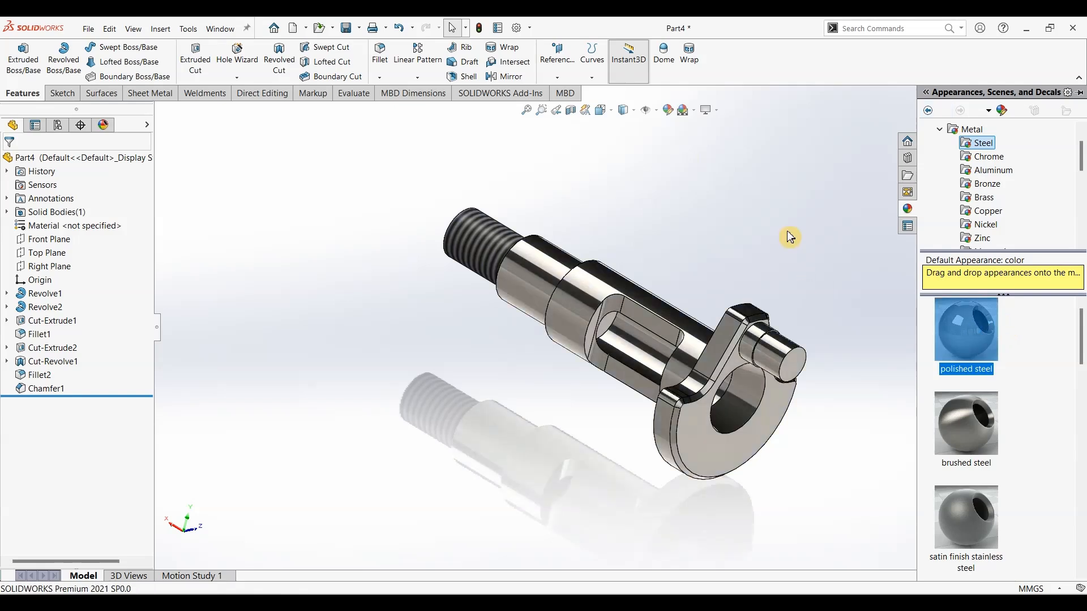
{"action": "left_click", "coordinate": [790, 238]}
{"action": "left_click", "coordinate": [698, 113]}
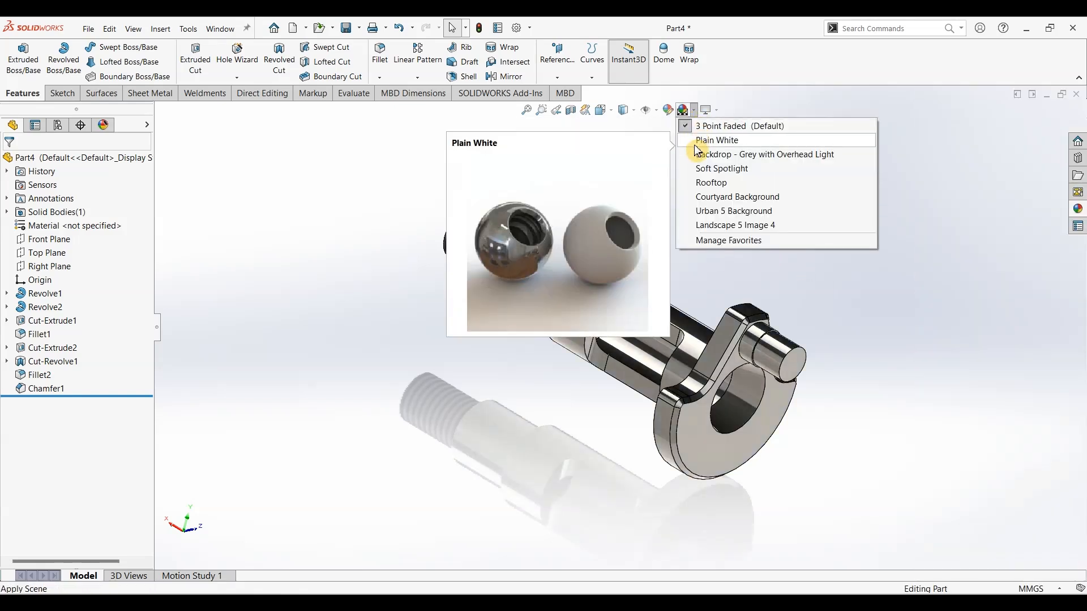
{"action": "left_click", "coordinate": [708, 138]}
{"action": "mouse_move", "coordinate": [840, 327]}
{"action": "middle_mouse_down"}
{"action": "mouse_move", "coordinate": [815, 269]}
{"action": "mouse_move", "coordinate": [825, 243]}
{"action": "mouse_move", "coordinate": [850, 273]}
{"action": "mouse_move", "coordinate": [826, 311]}
{"action": "mouse_move", "coordinate": [839, 337]}
{"action": "middle_mouse_up"}
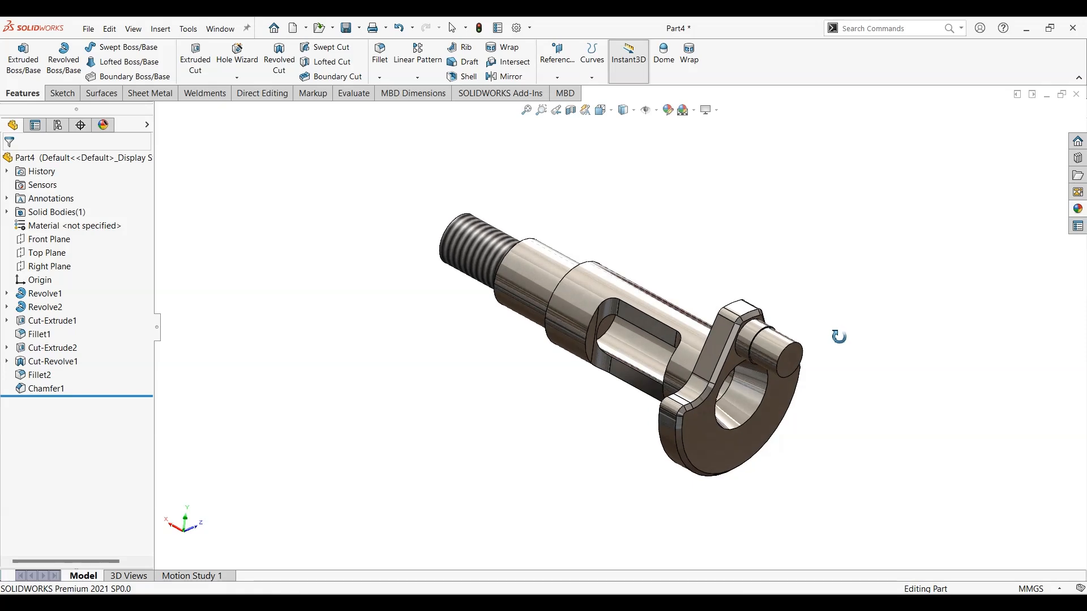